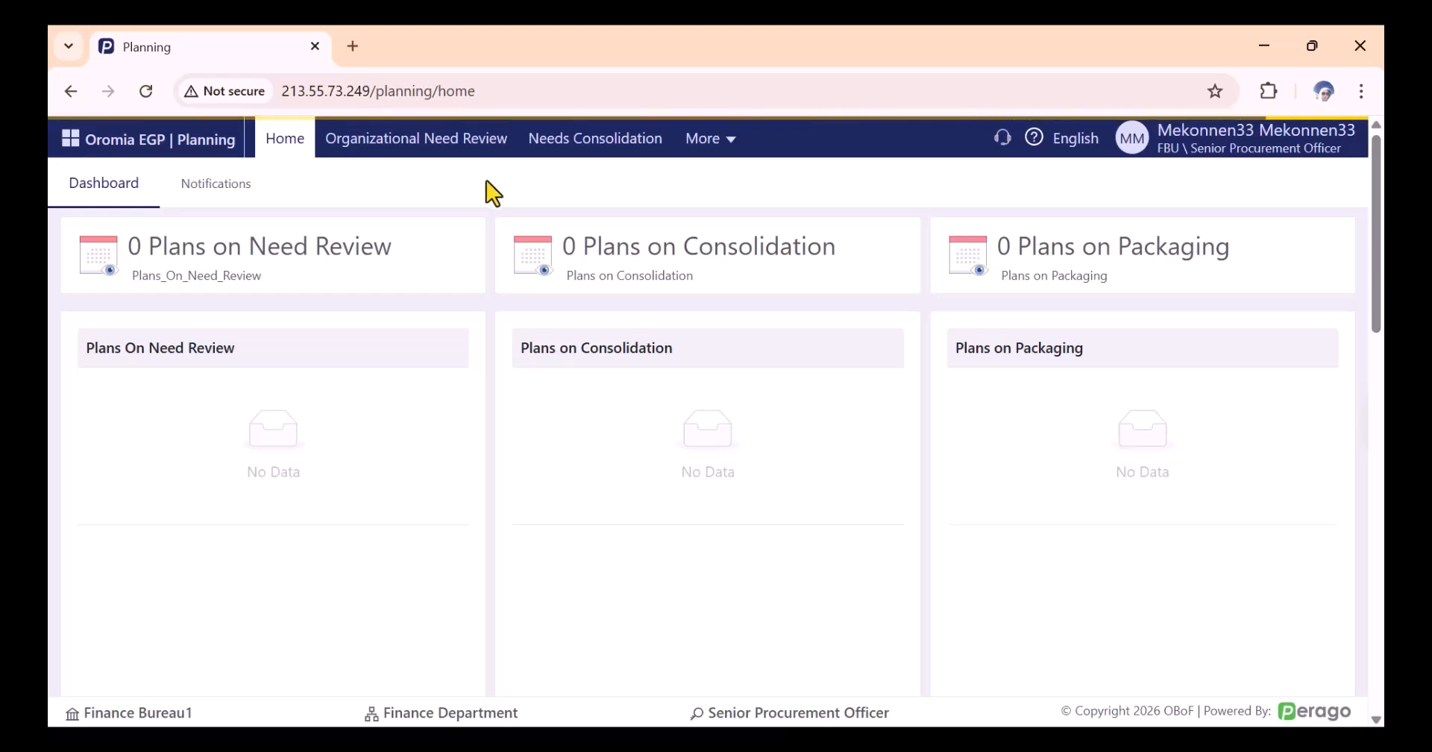
Step: Open the organizational need review and list the plan initiations of the Hr Directorate unit
left_click(443, 143)
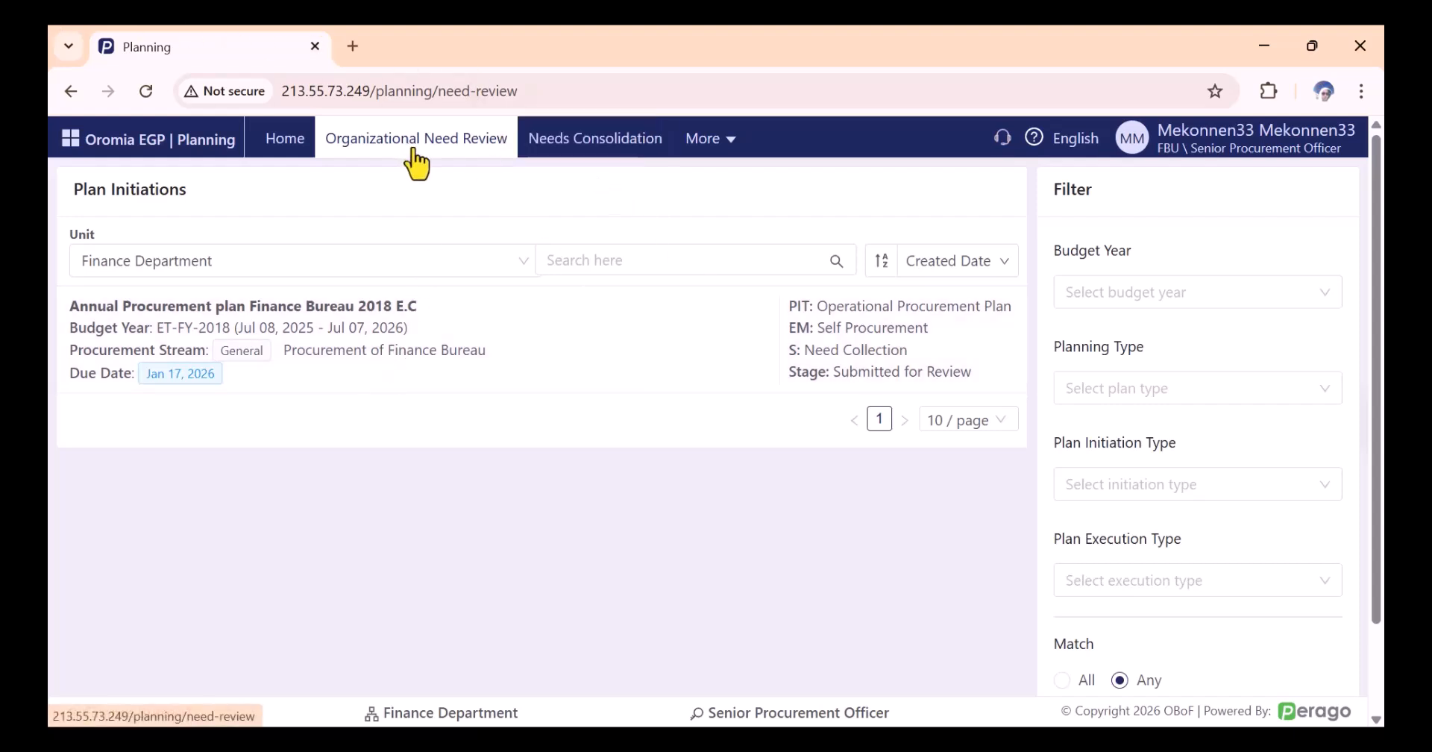
mouse_move(1217, 135)
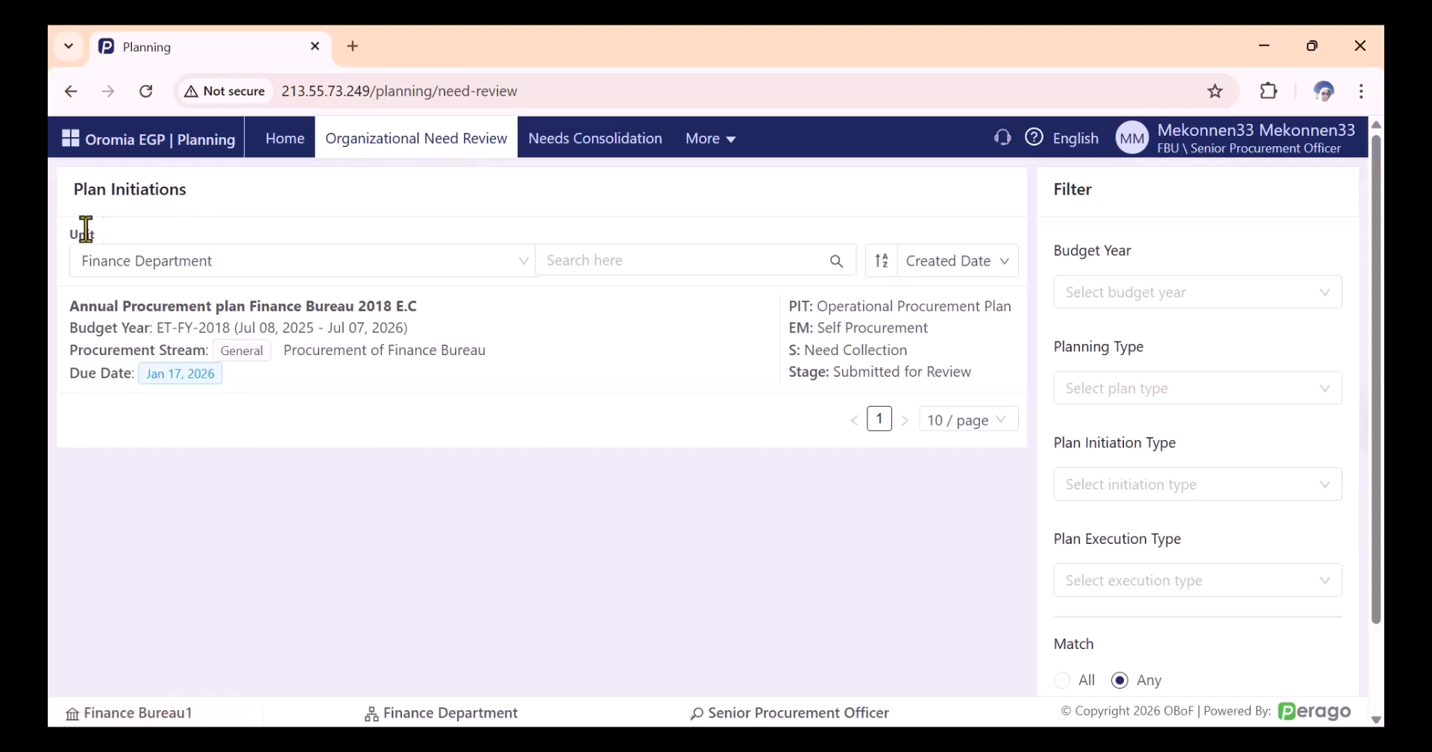
left_click_drag(106, 234, 65, 233)
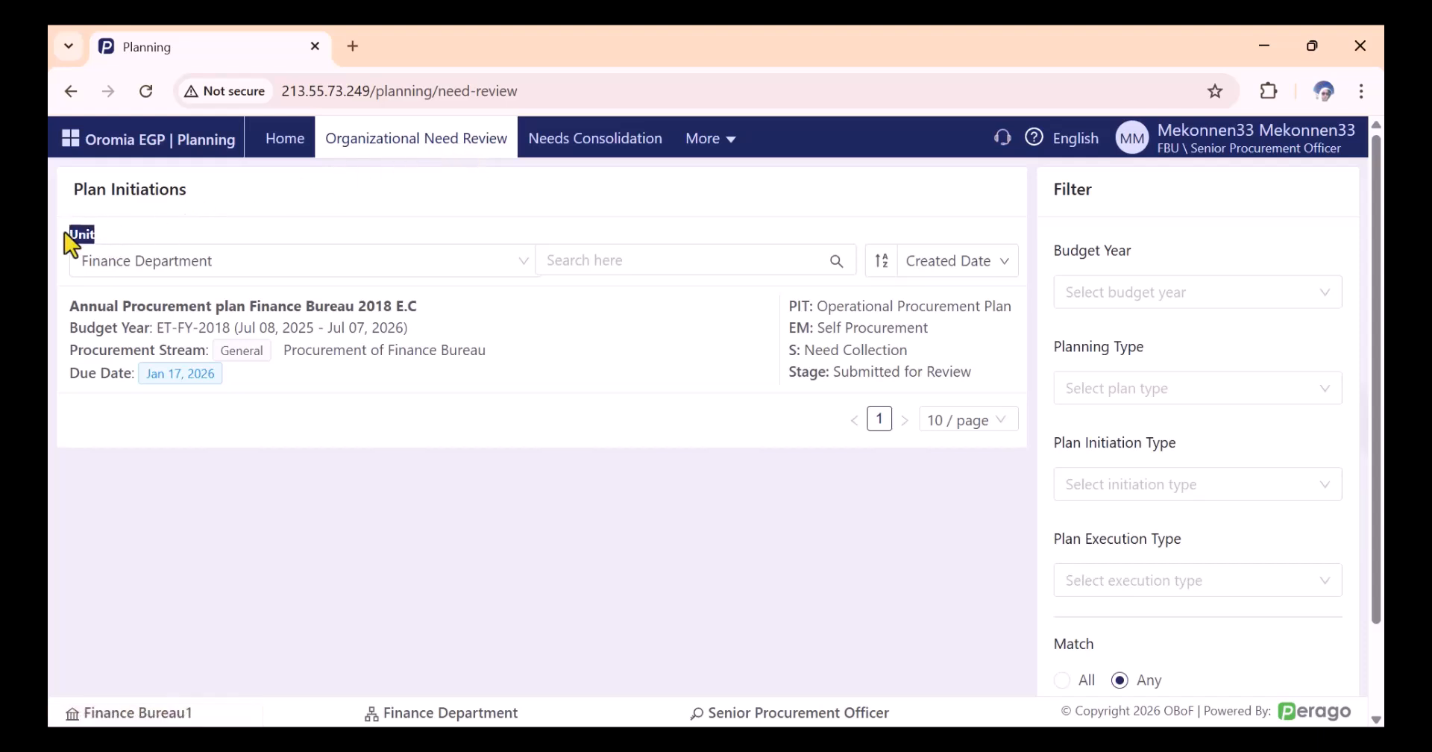
left_click(149, 261)
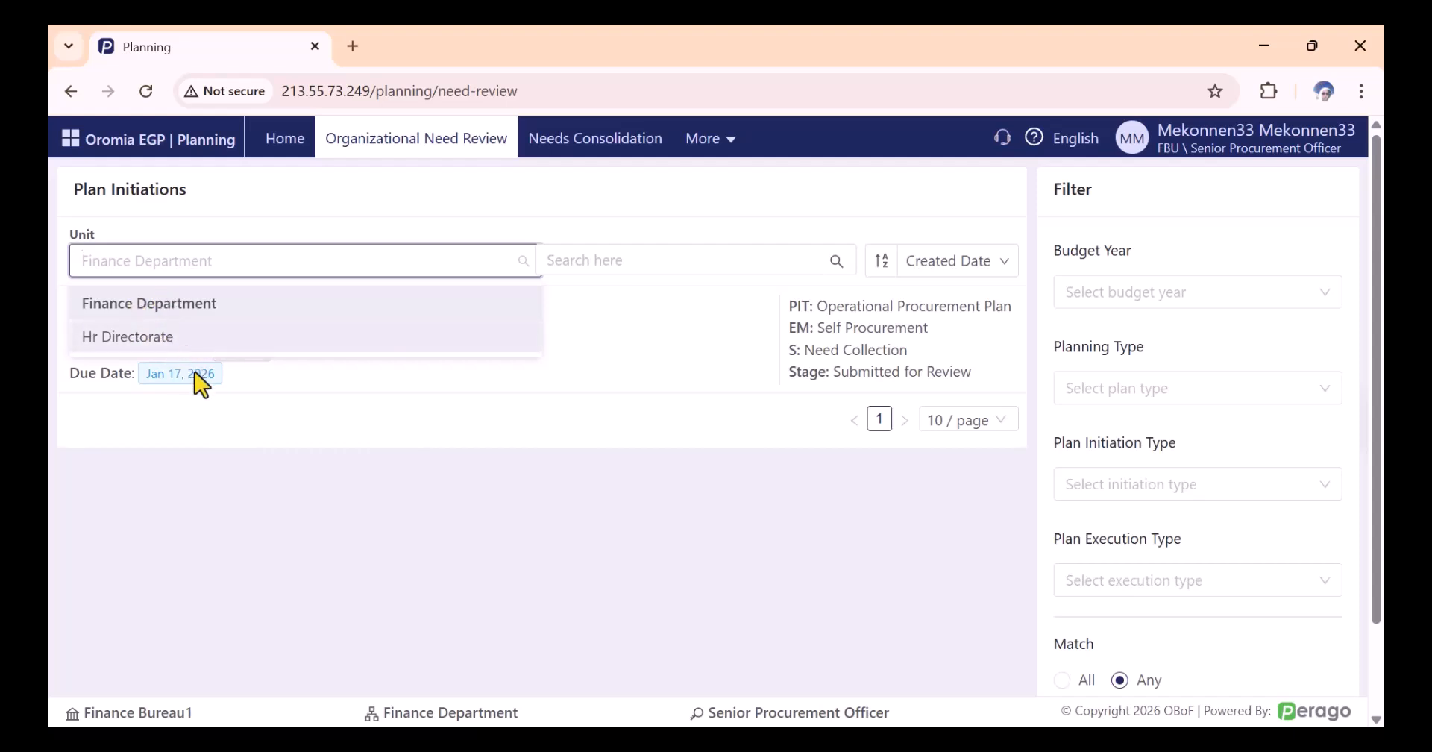
left_click(231, 312)
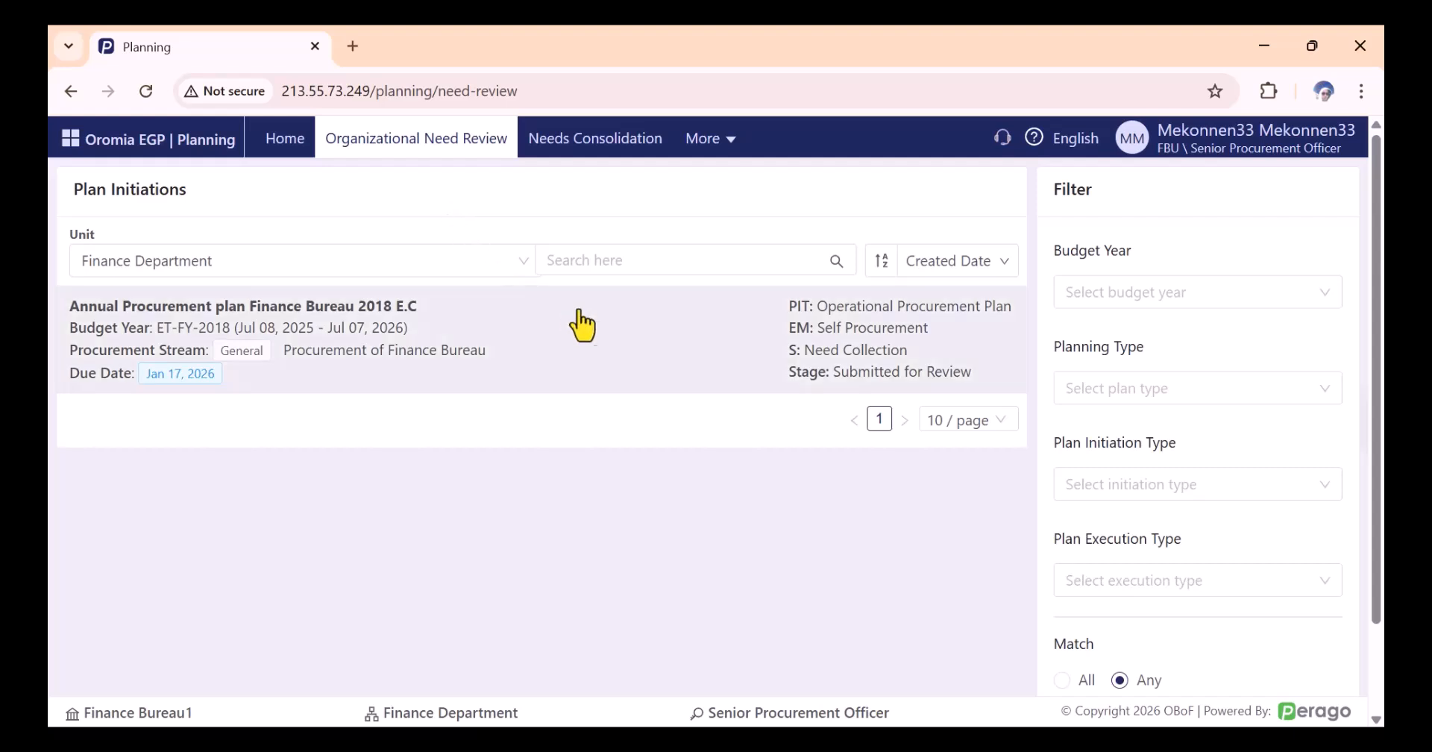
left_click(321, 266)
left_click(252, 334)
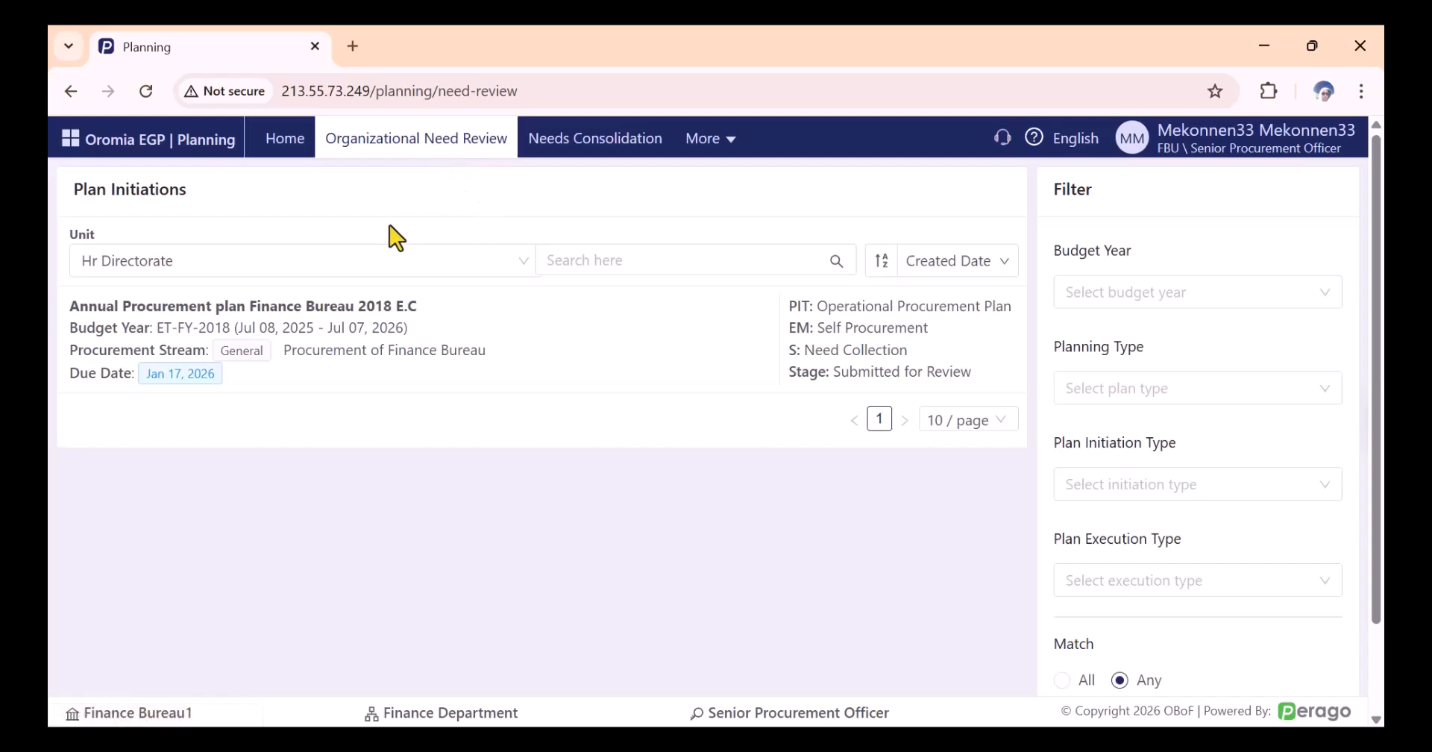
Step: Open the Annual Procurement plan Finance Bureau 2018 E.C and start its need review
left_click(552, 349)
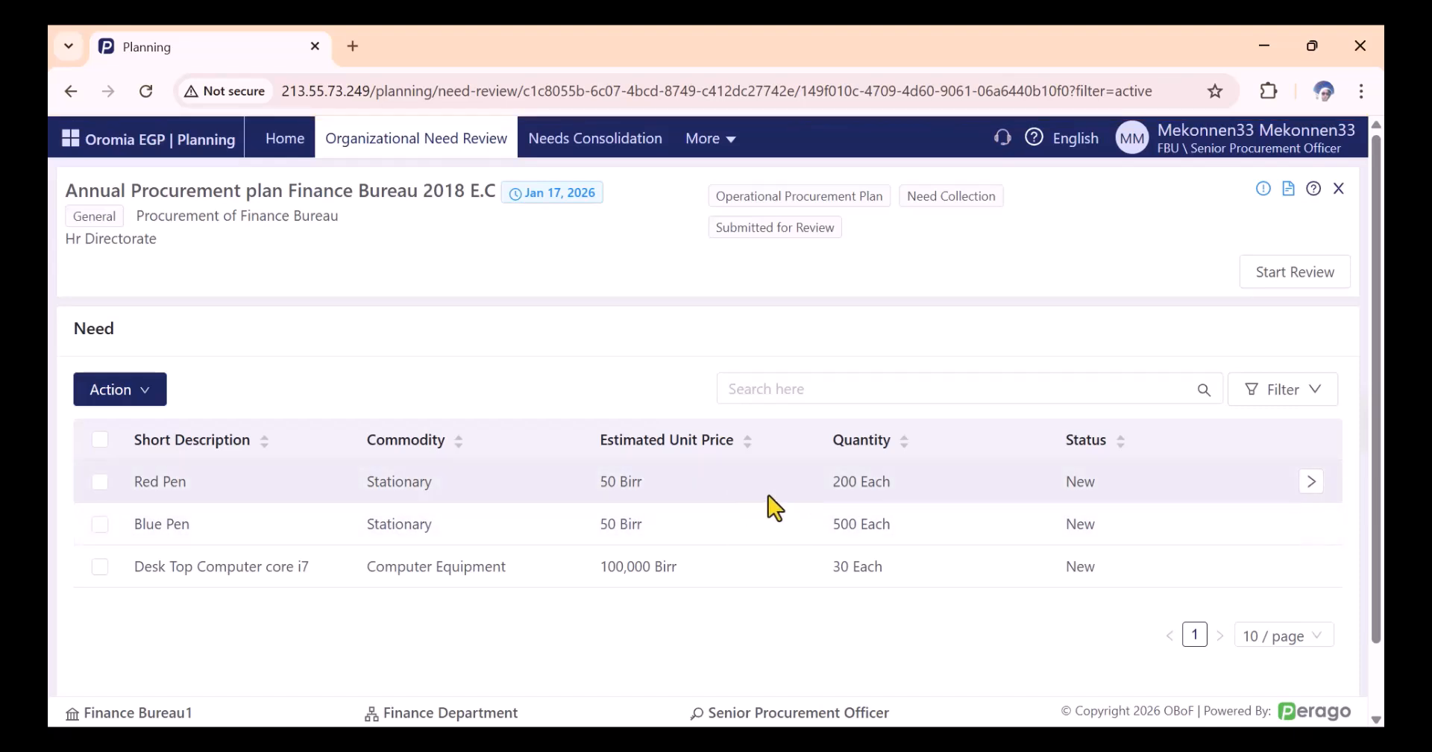
left_click(1305, 276)
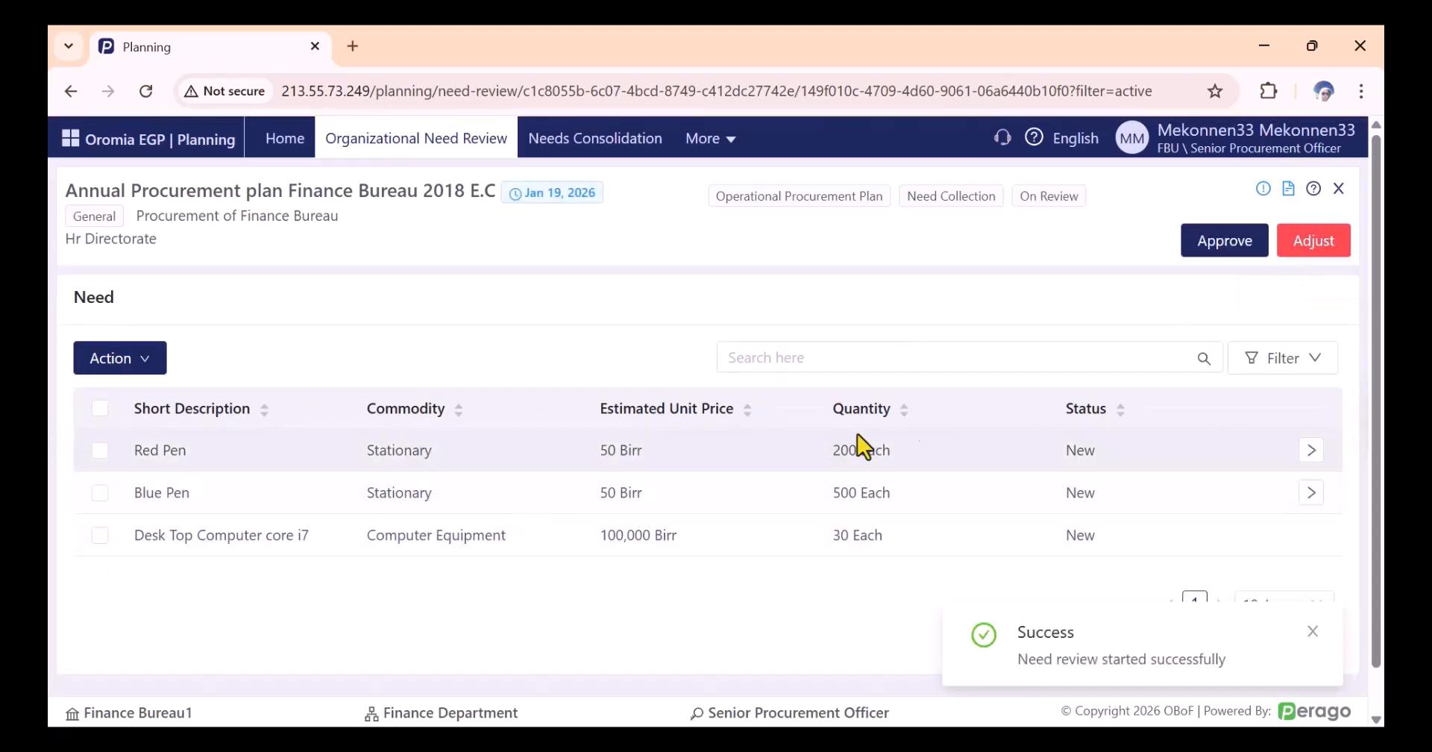
Step: Examine the Red Pen need's details and its rejection and amendment comment forms without saving either one
left_click(1310, 451)
scroll(845, 426, "down", 1)
scroll(793, 433, "down", 5)
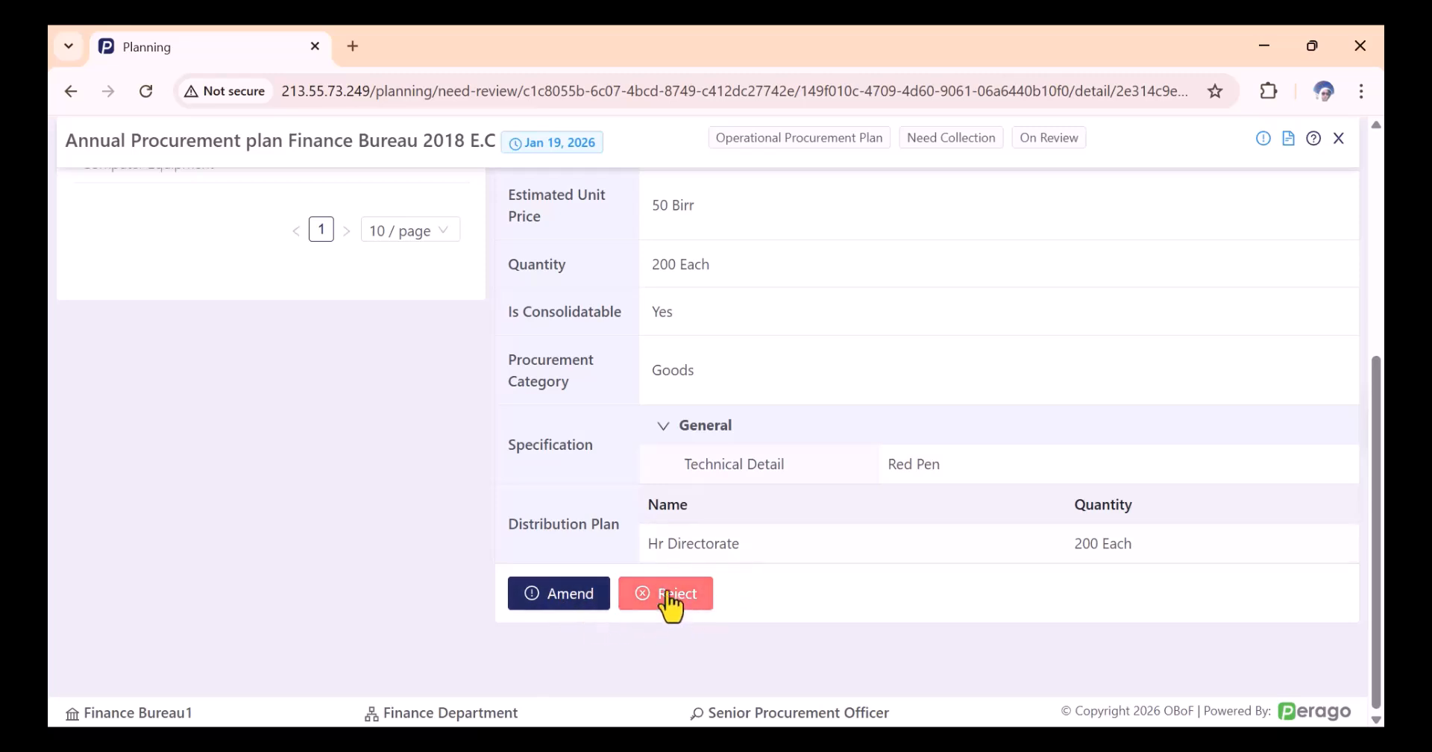
left_click(670, 601)
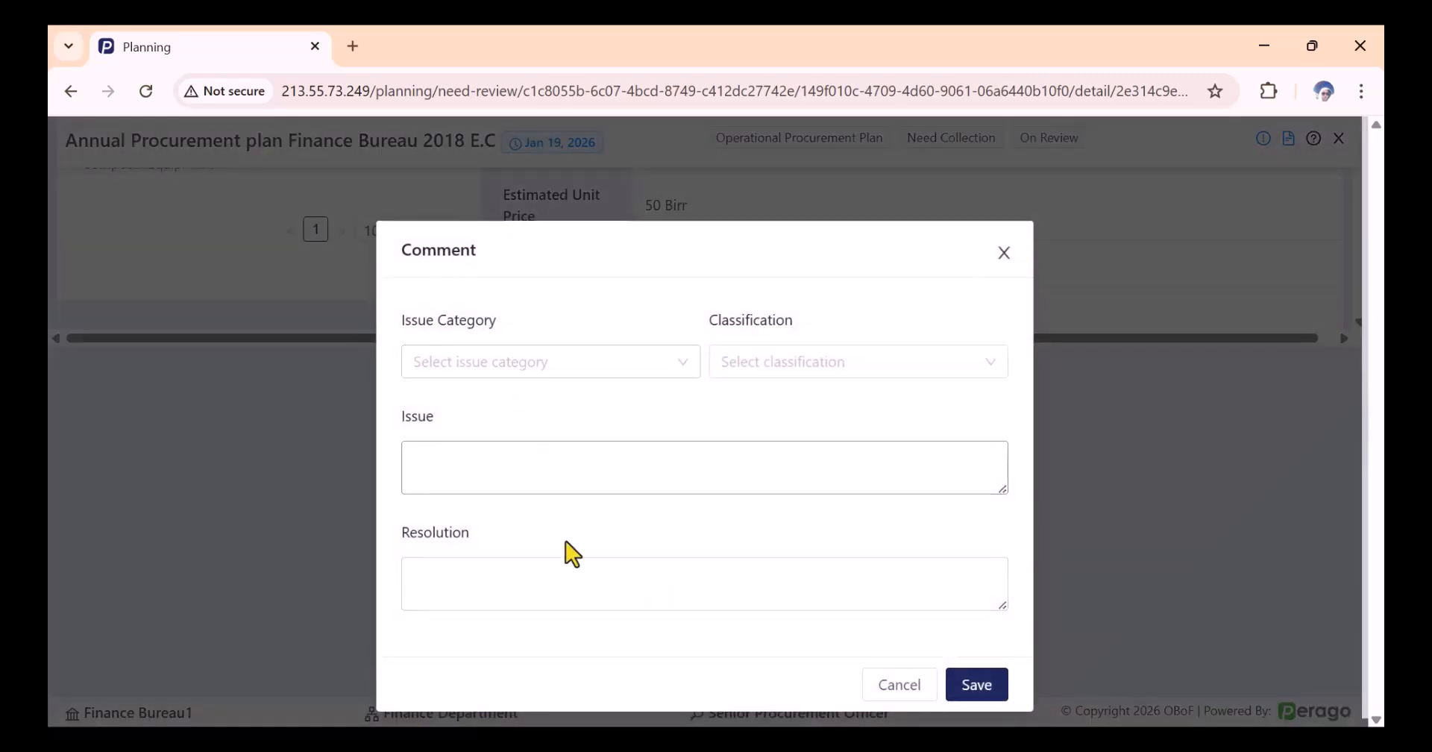
left_click(901, 684)
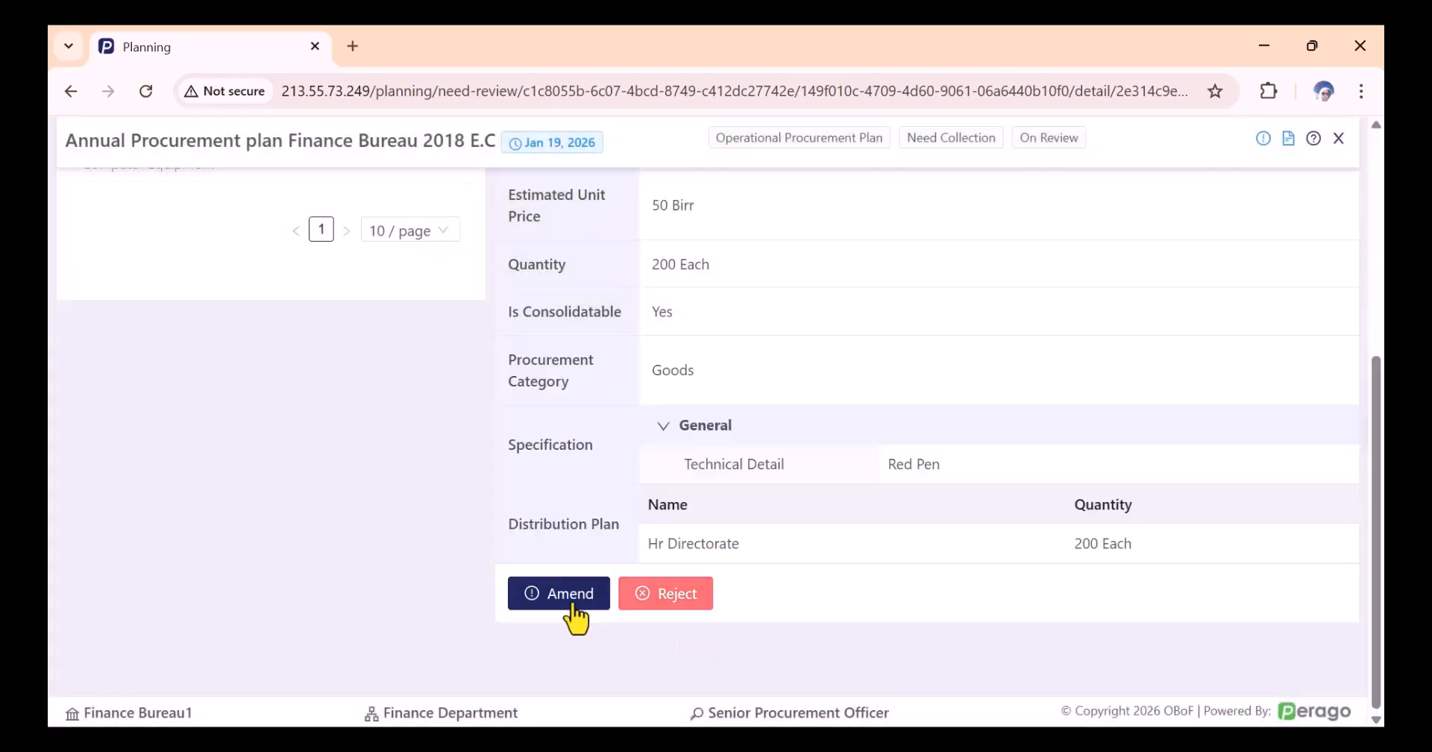
left_click(574, 601)
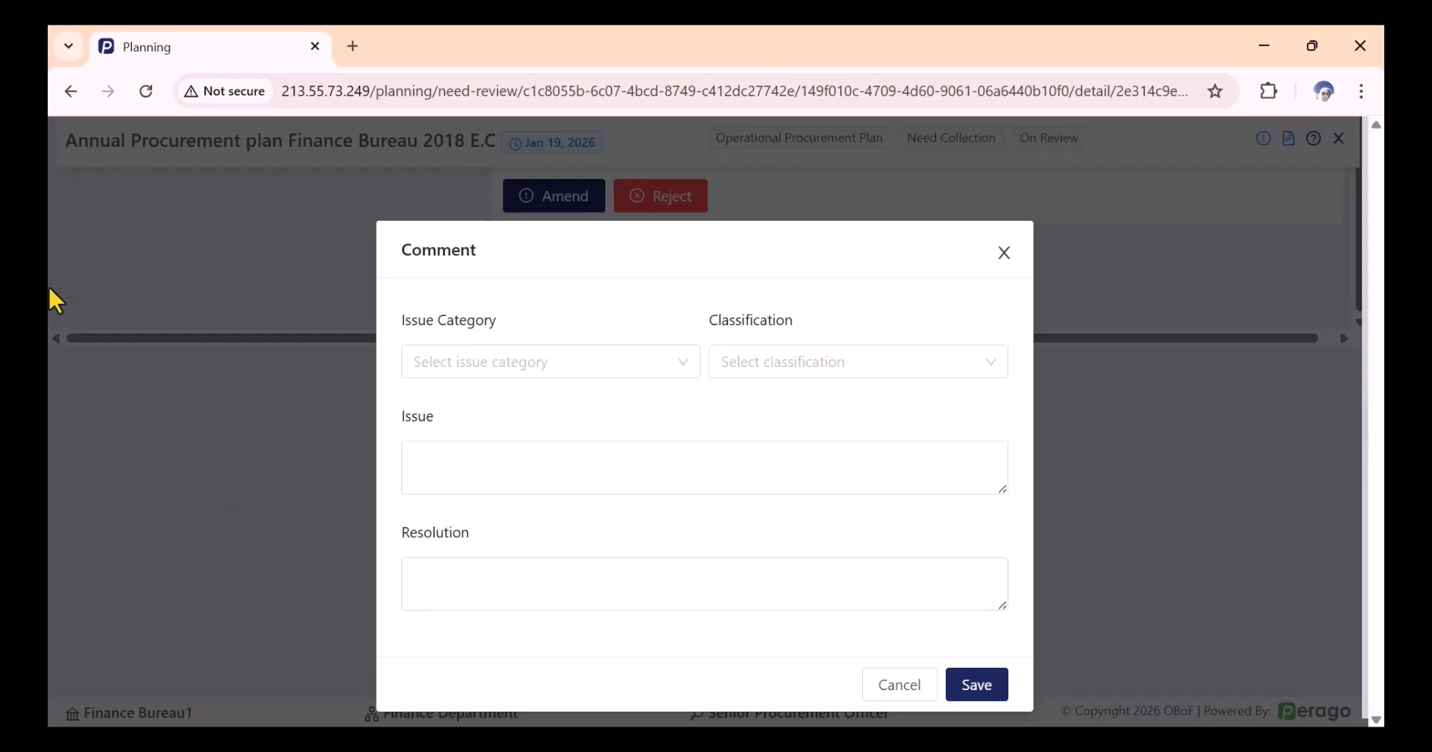
left_click(900, 685)
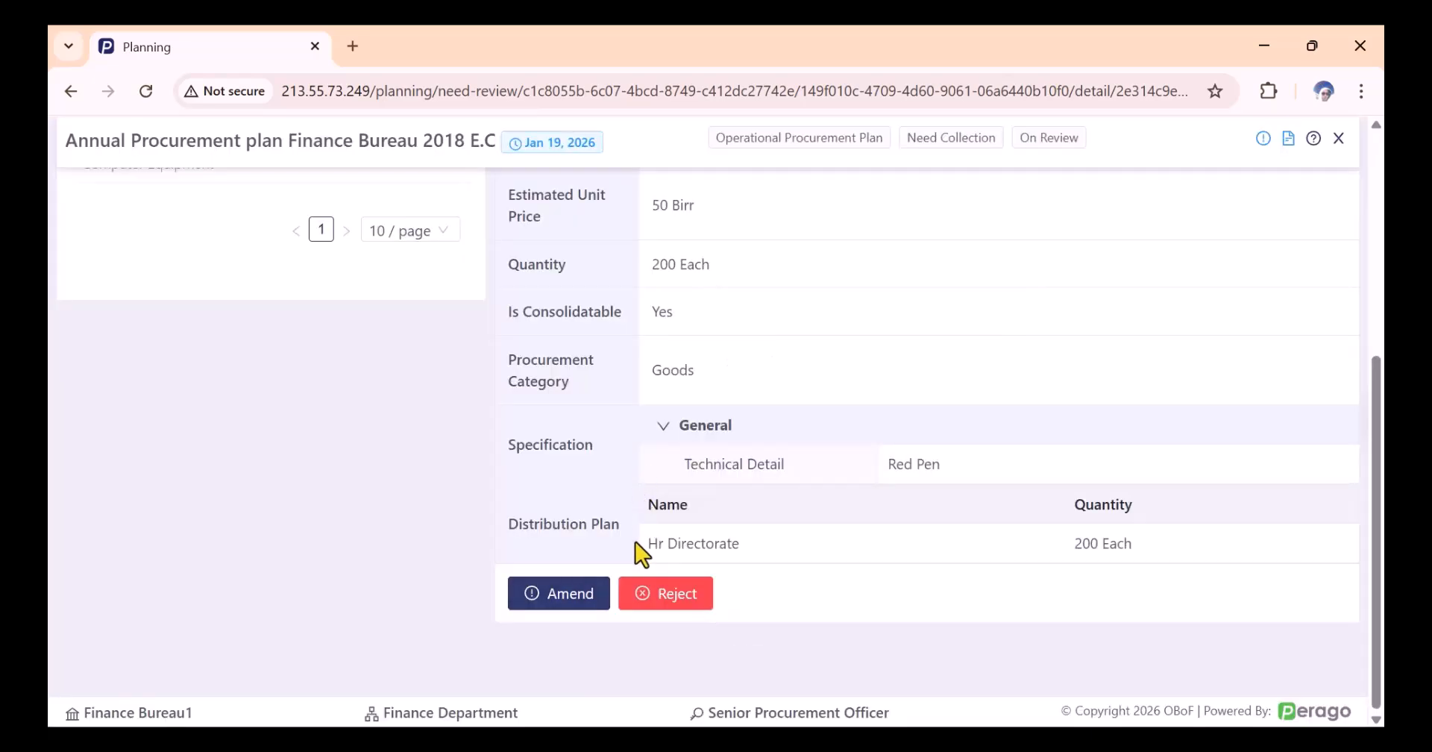
scroll(636, 530, "up", 6)
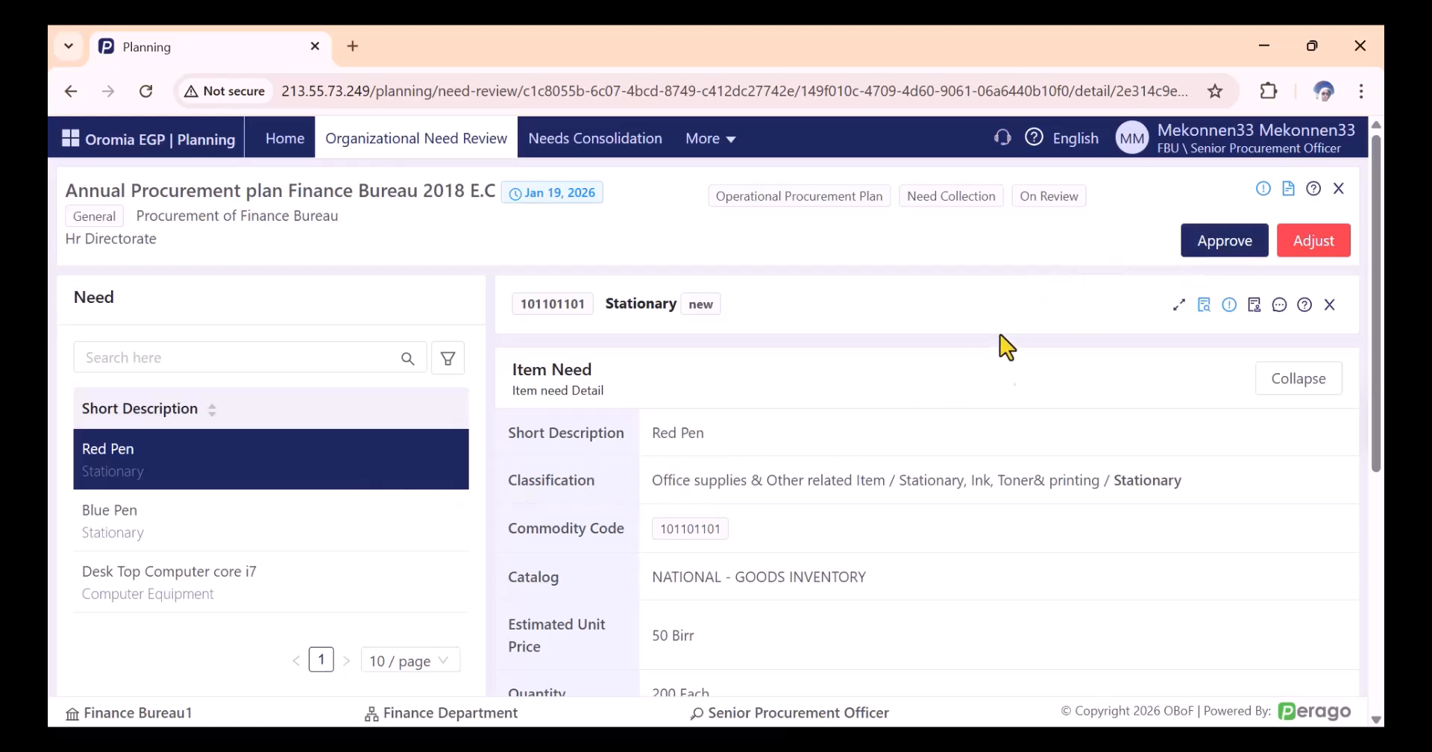
Step: Look through the details of the Blue Pen, Desk Top Computer core i7 and Red Pen needs
left_click(294, 536)
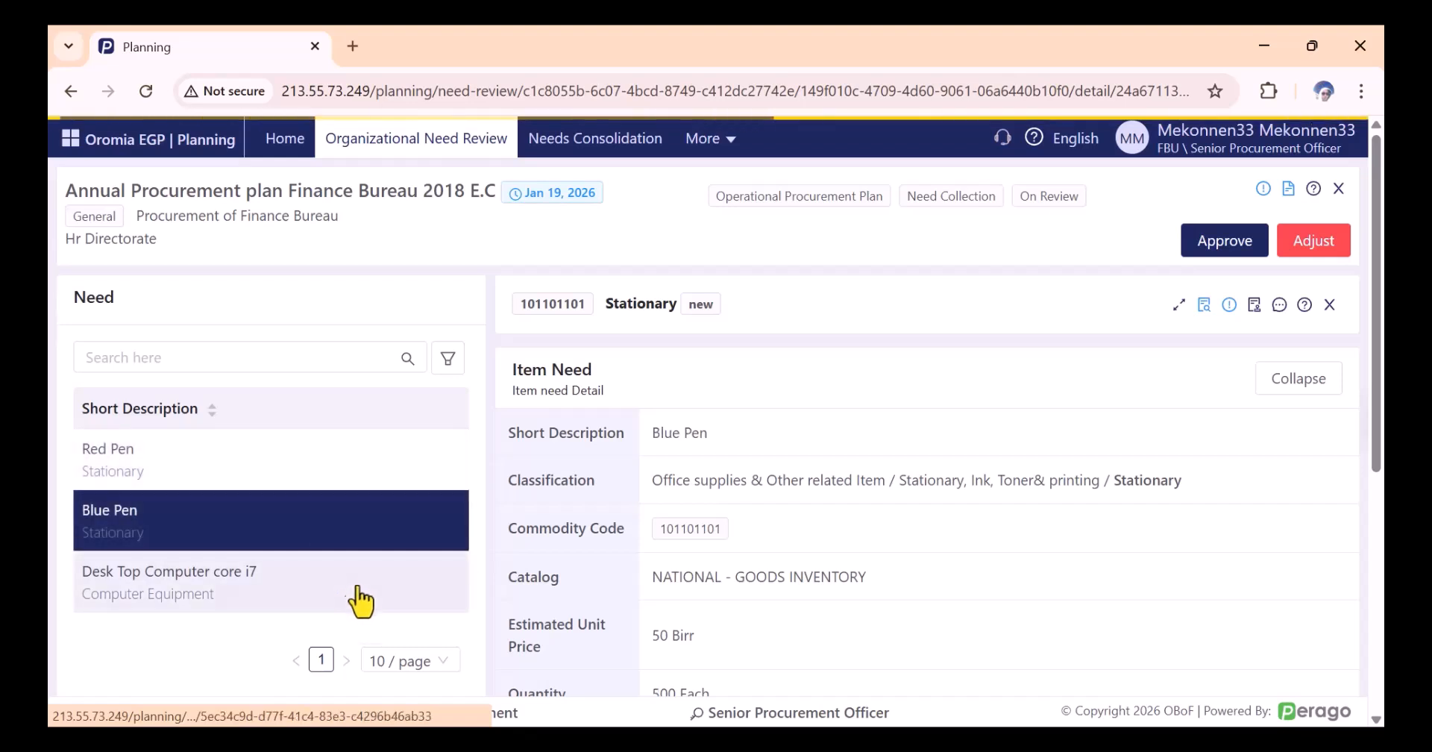
left_click(310, 607)
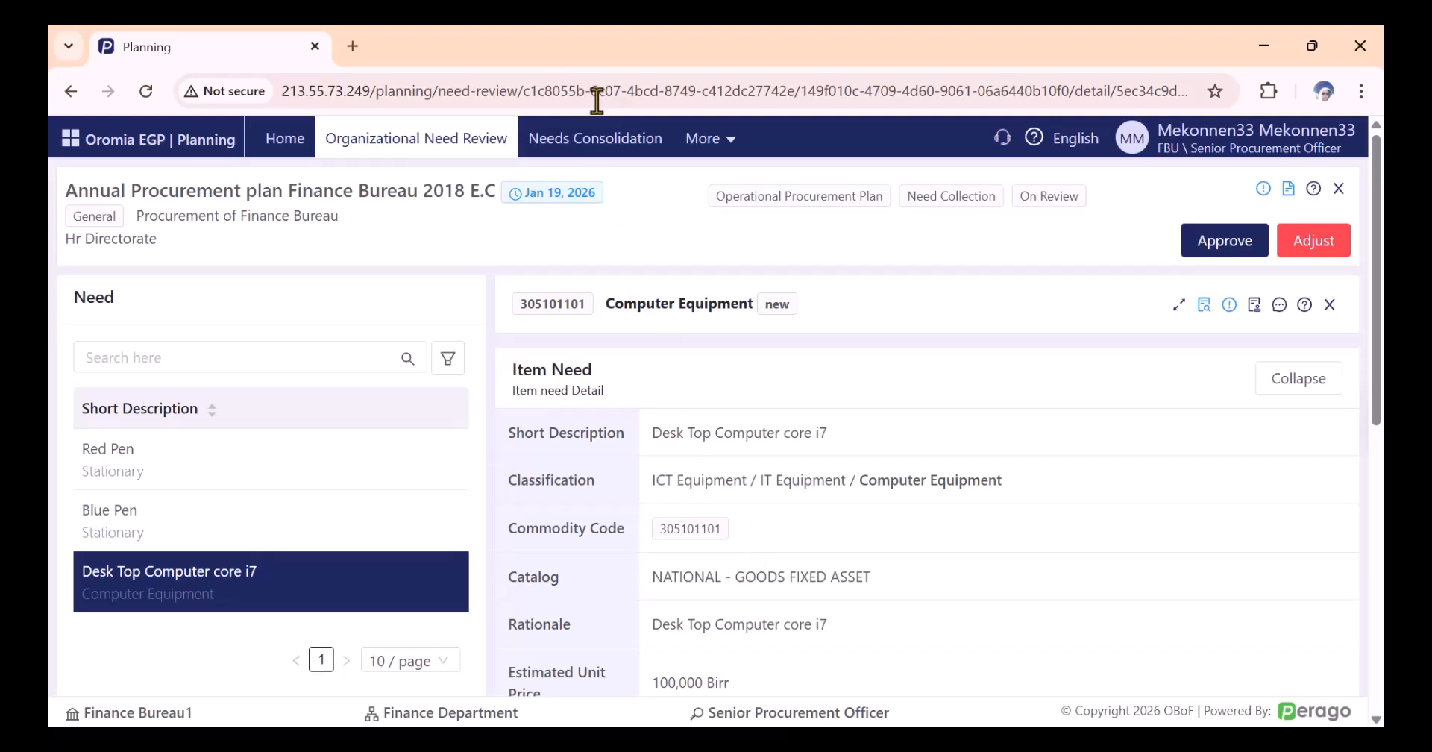
left_click(312, 456)
left_click(287, 516)
left_click(272, 571)
left_click(254, 481)
left_click(254, 539)
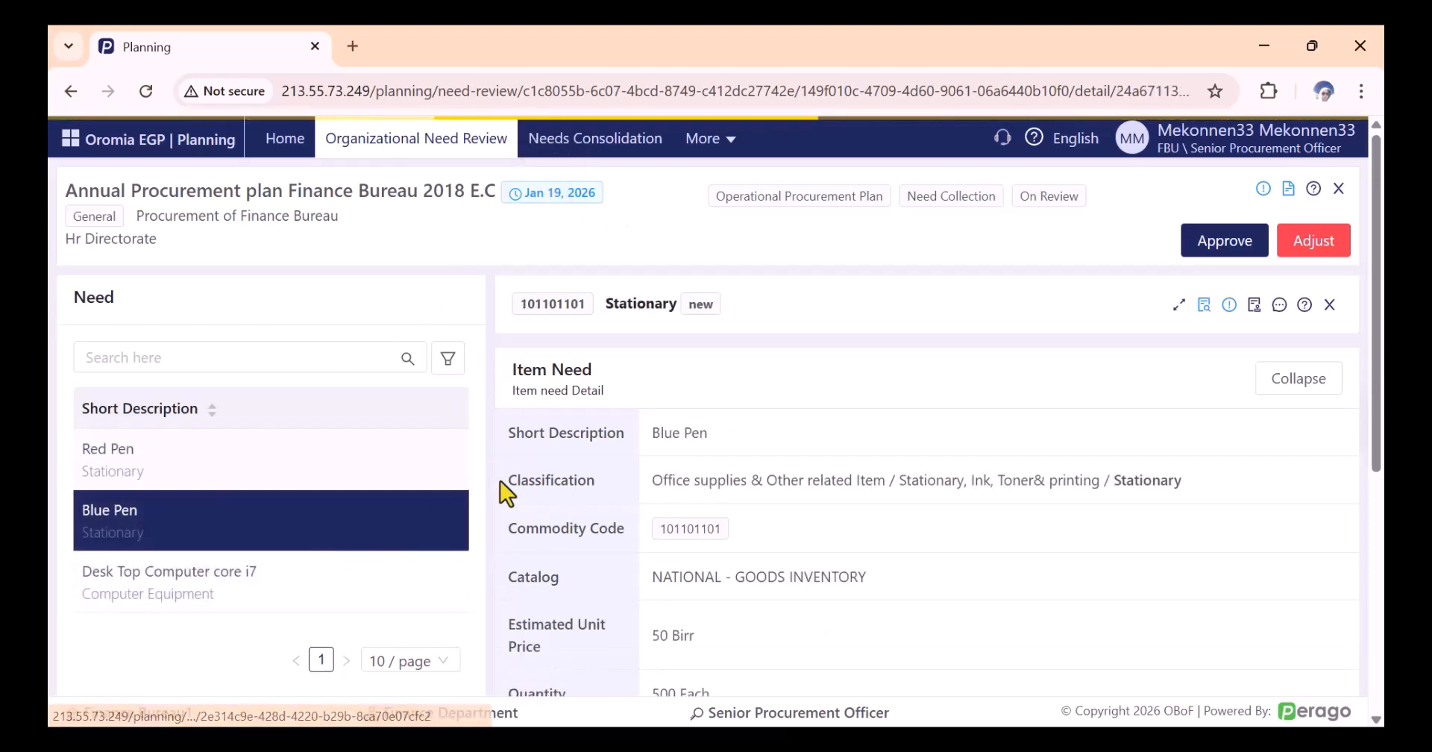
scroll(236, 507, "down", 2)
left_click(237, 444)
scroll(431, 502, "down", 3)
scroll(346, 478, "up", 5)
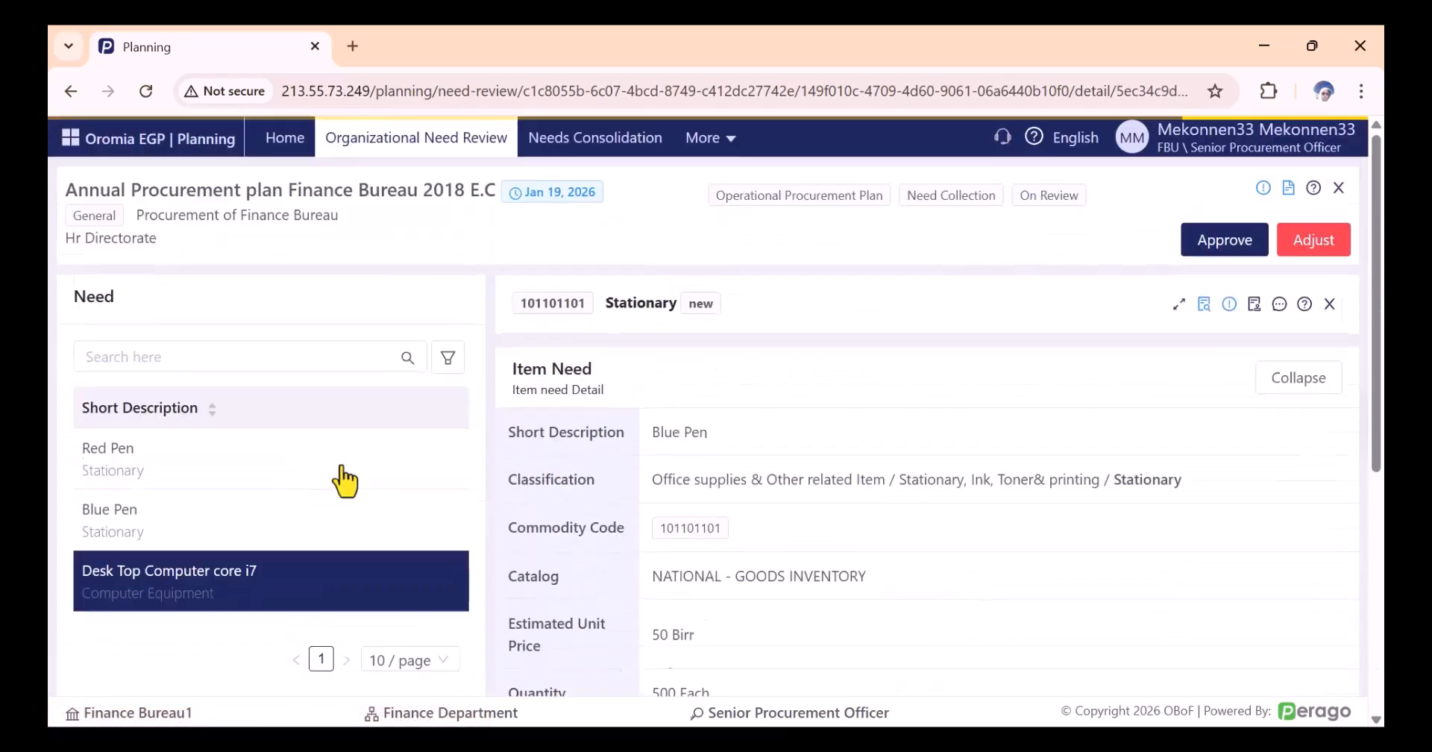
left_click(202, 522)
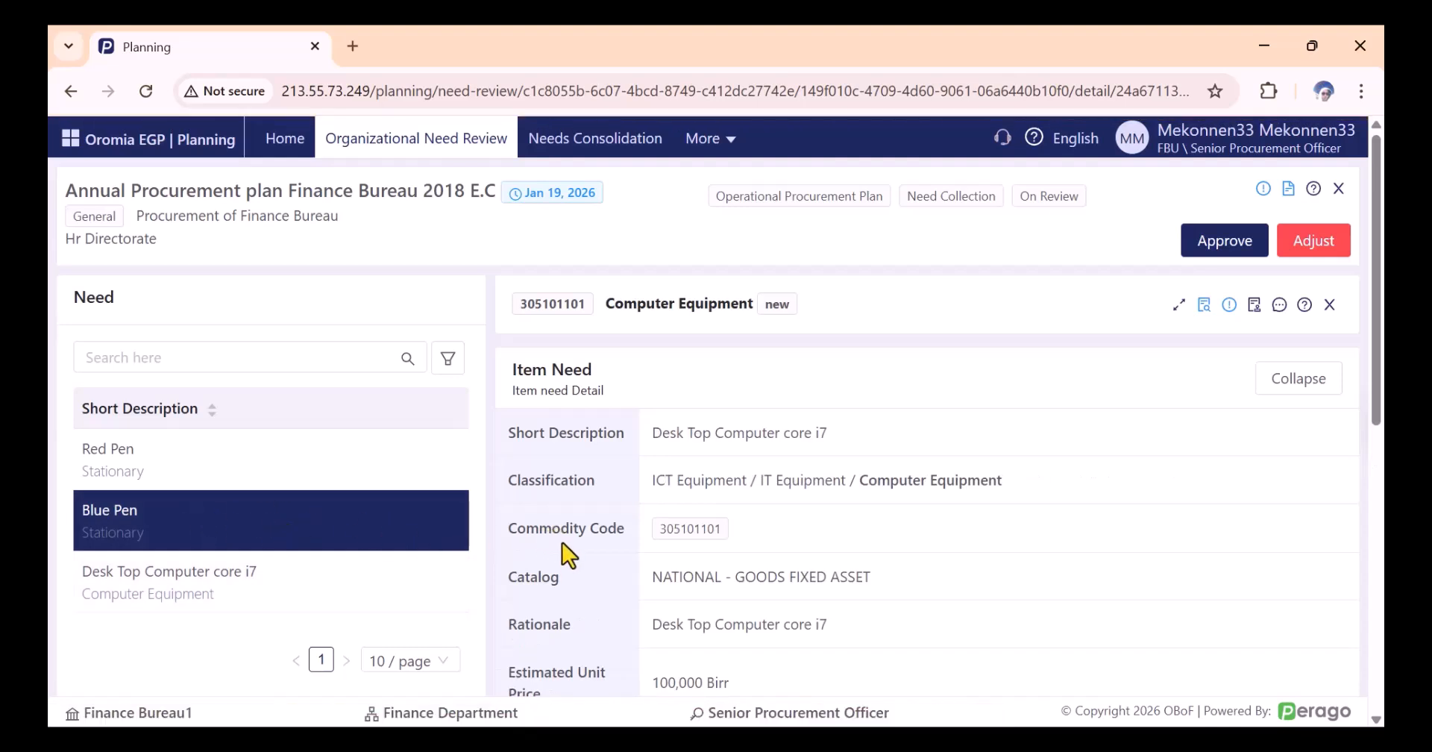
left_click(263, 472)
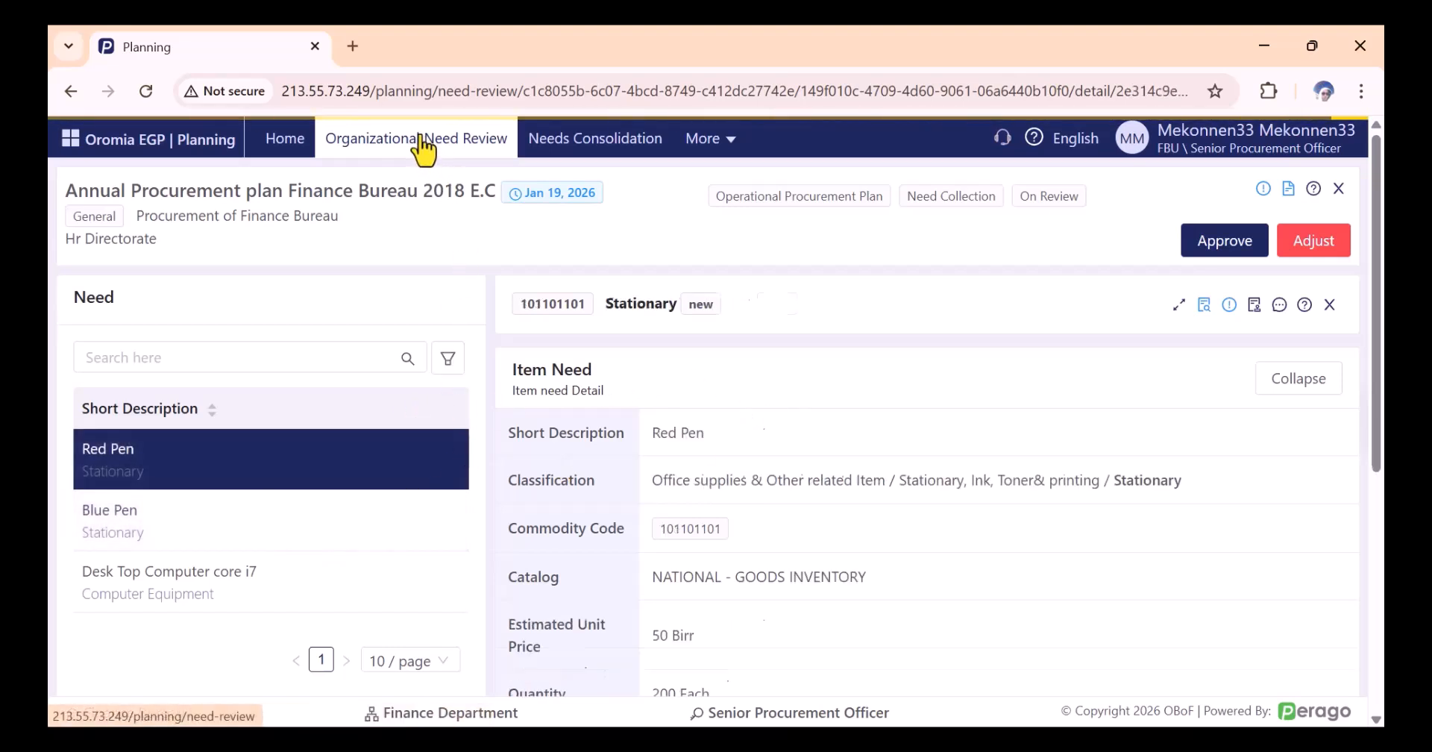
Step: Return the Hr Directorate need in the annual procurement plan for adjustment, leaving issue category, classification, issue and resolution blank
left_click(427, 151)
left_click(321, 321)
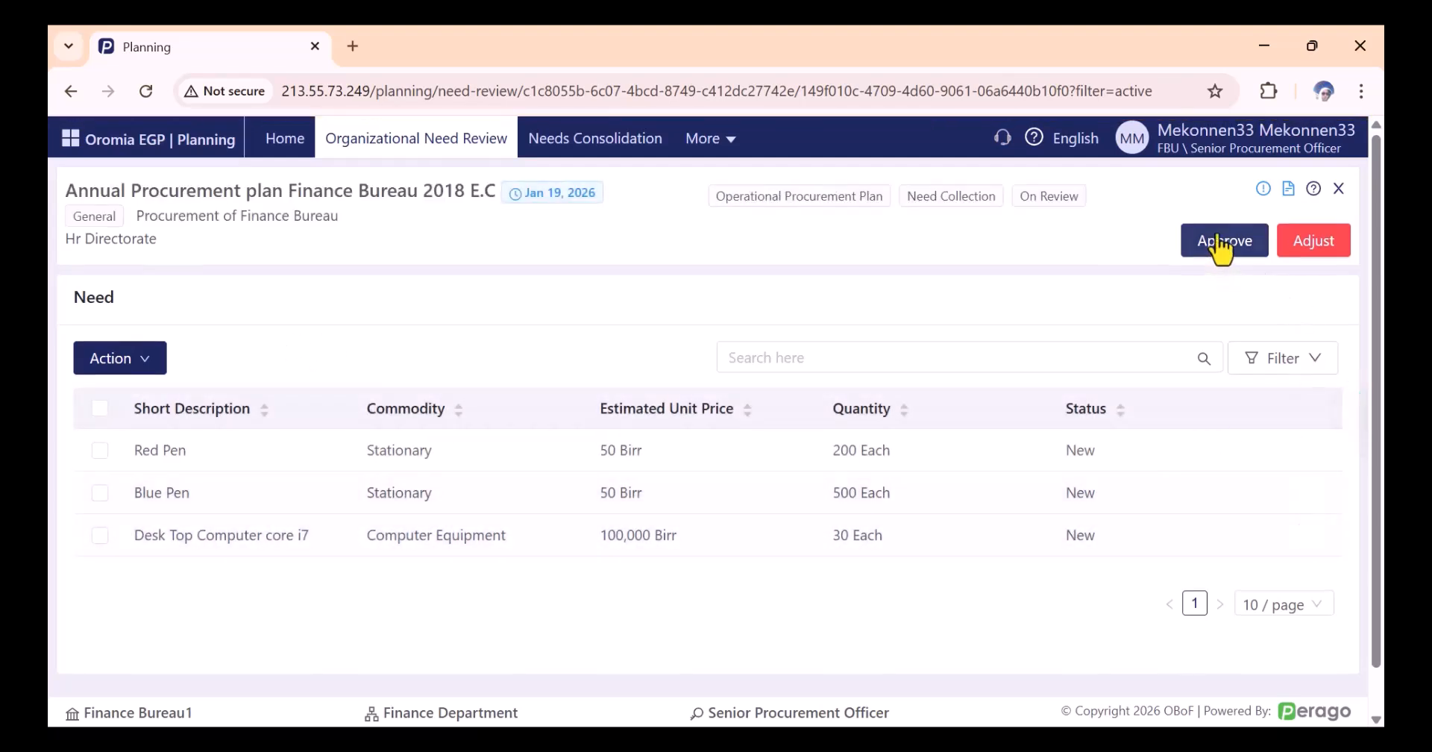
left_click(1317, 247)
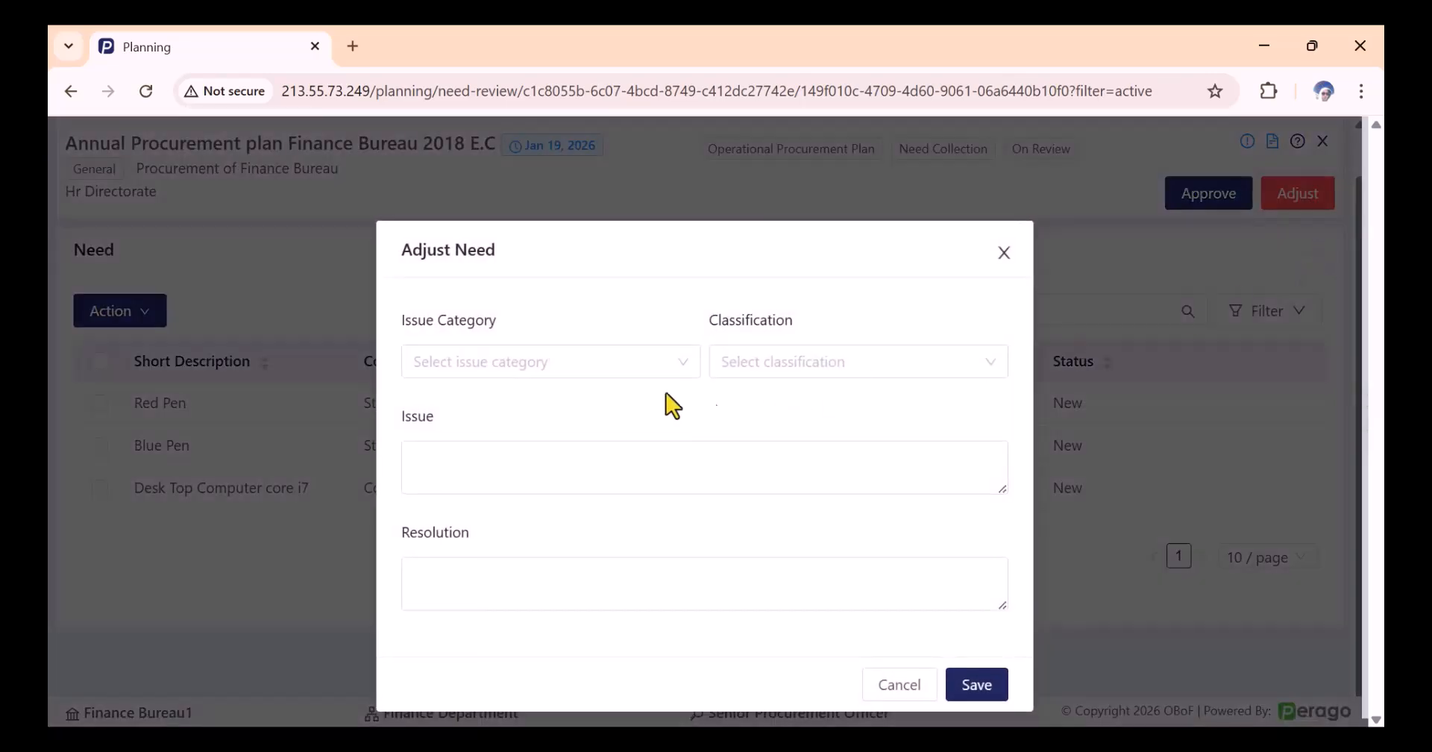
left_click(574, 351)
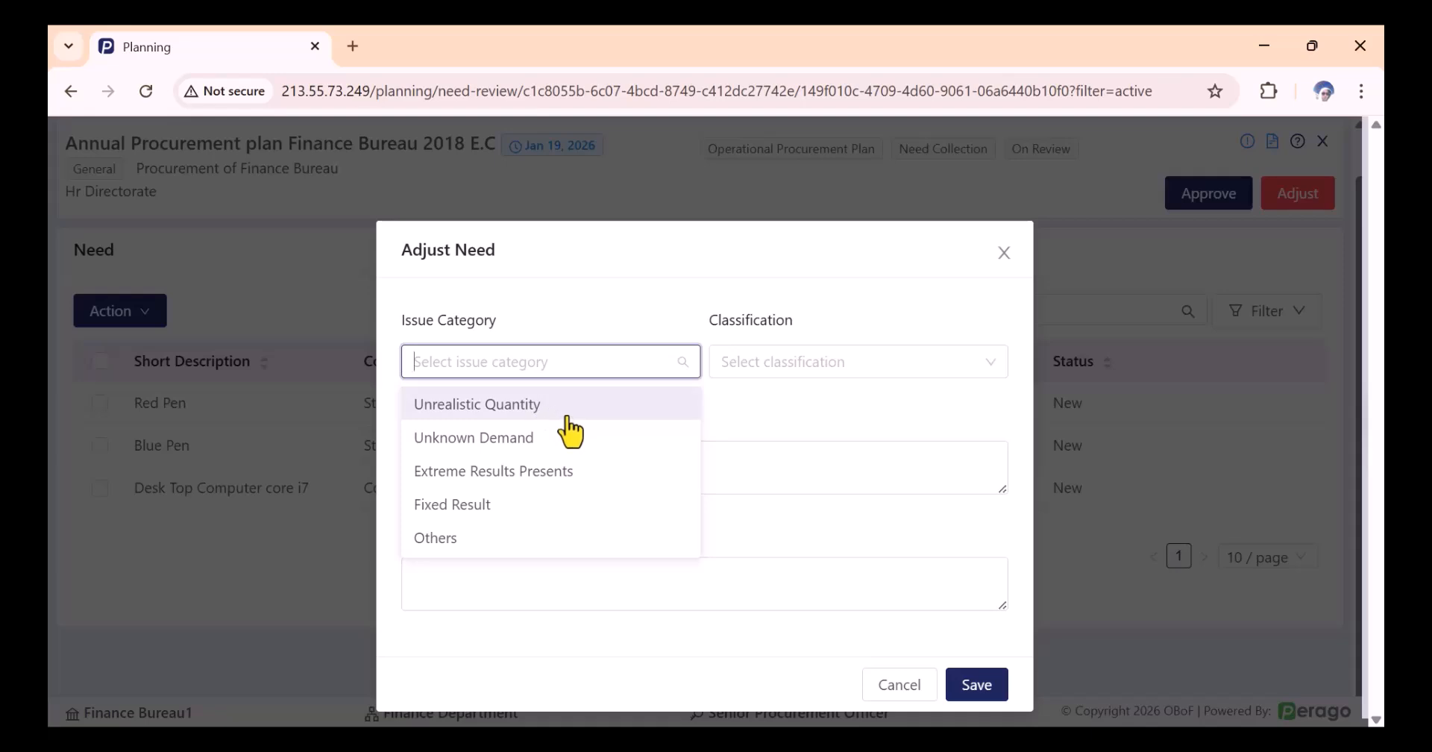
left_click(850, 371)
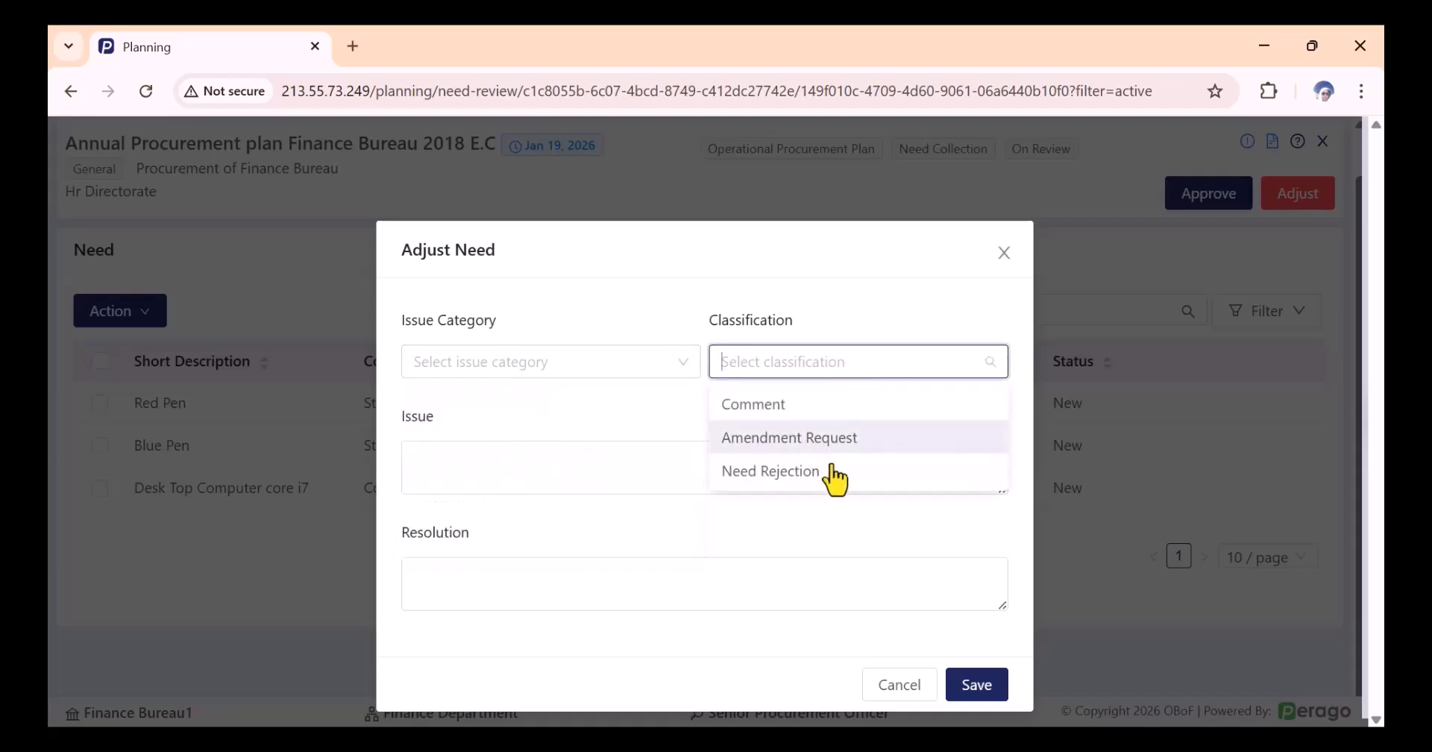
left_click(481, 474)
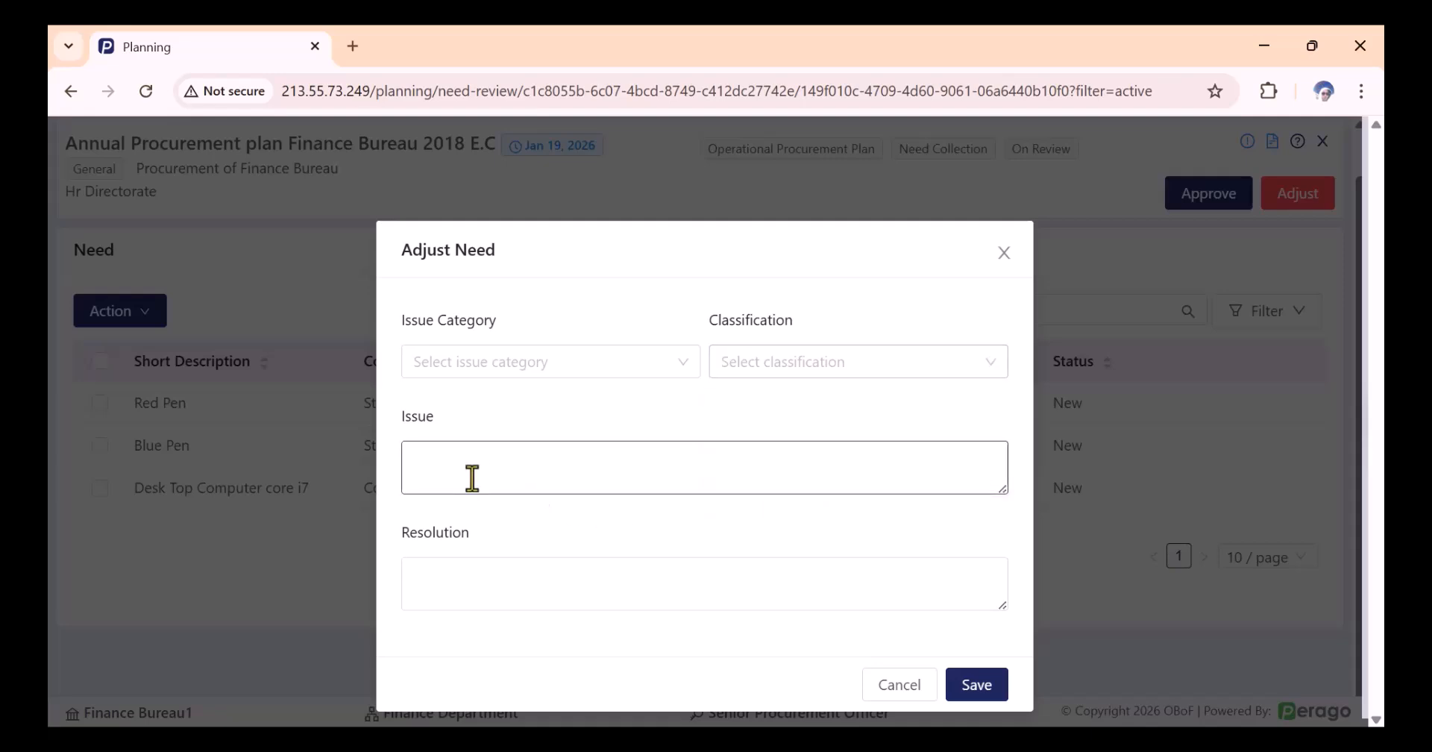
left_click(479, 477)
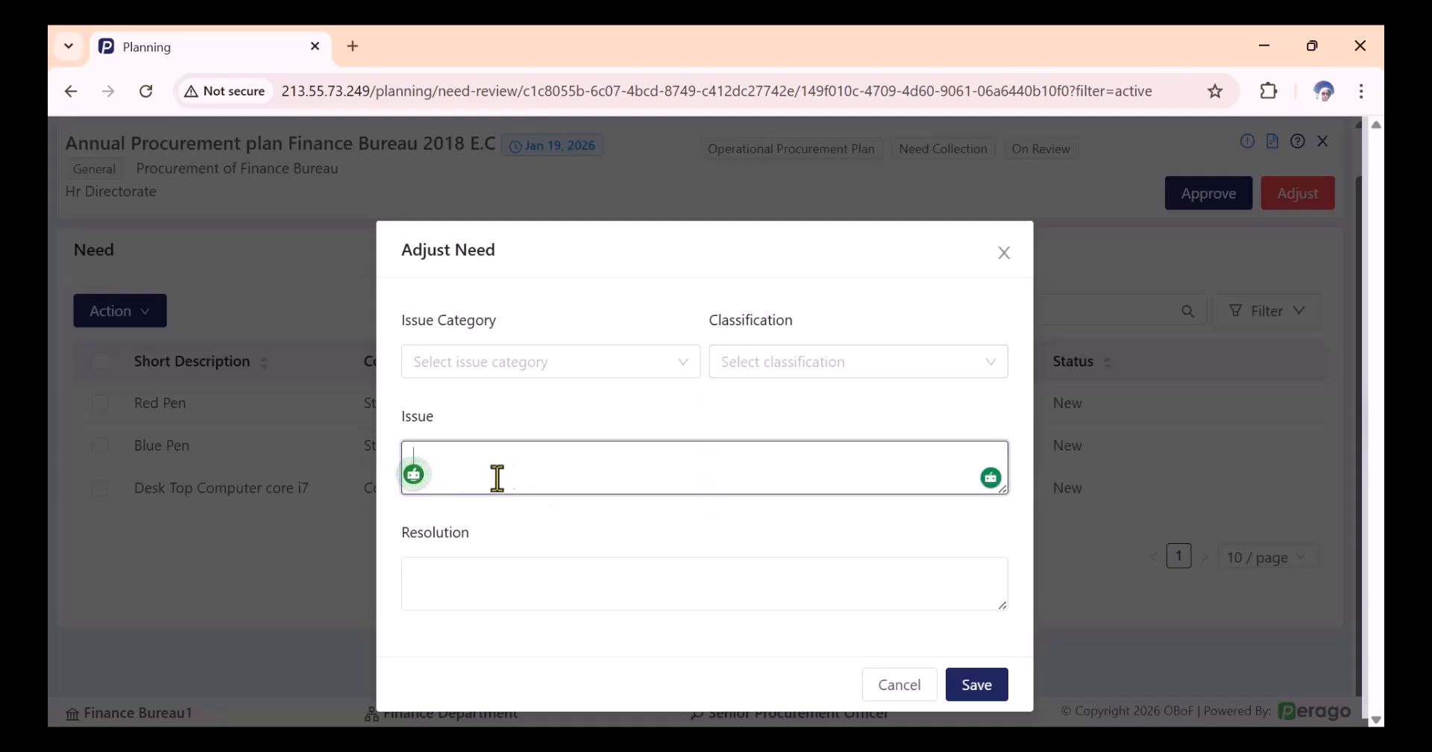
left_click(455, 572)
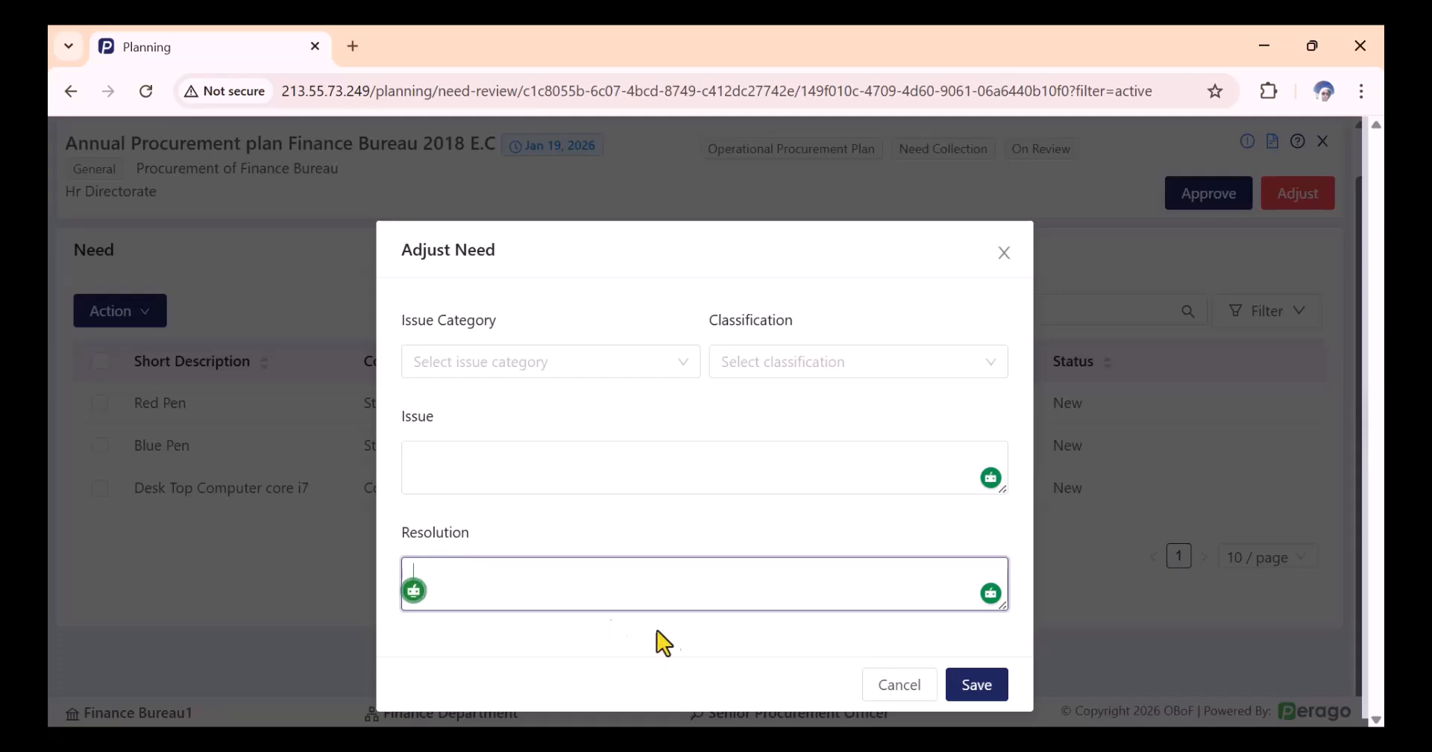
left_click(978, 687)
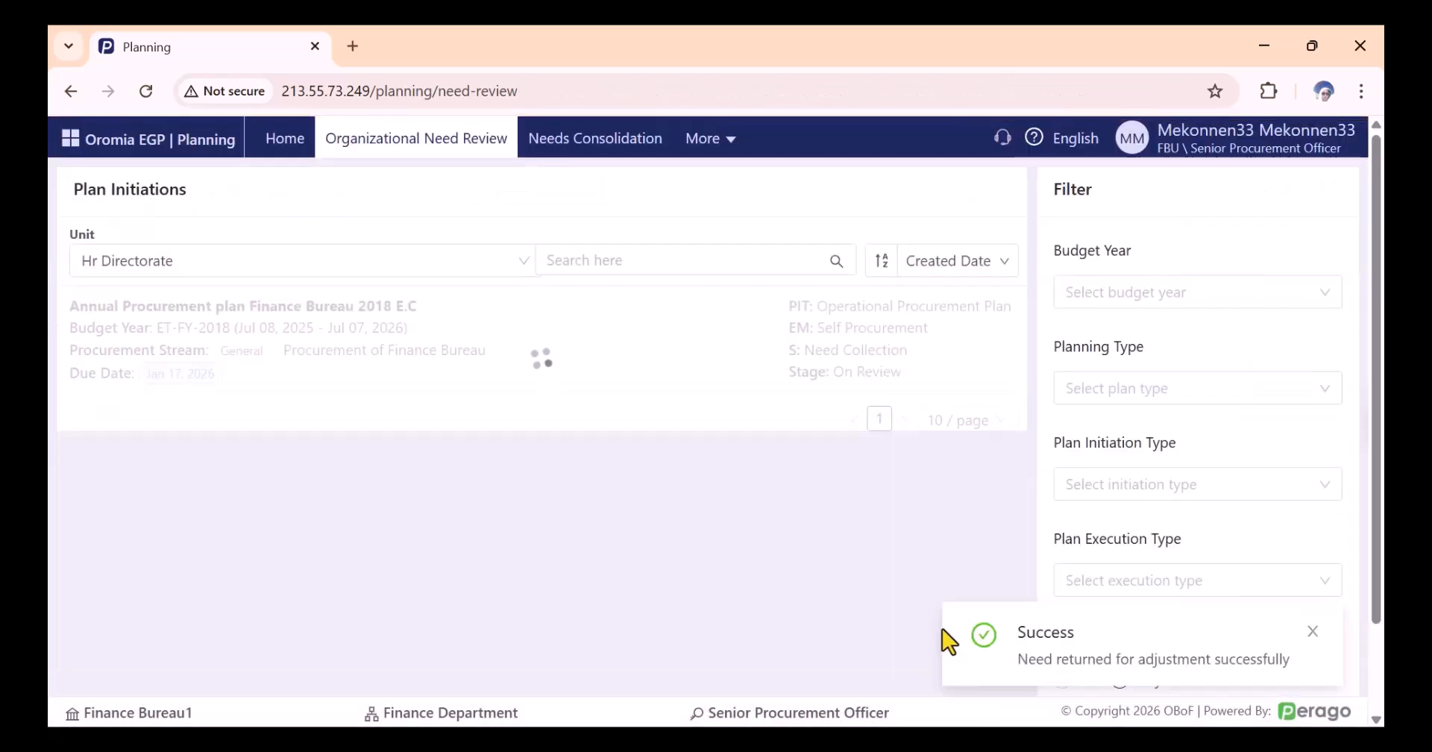
Step: Check the returned plan and the need review list, and switch the role to Procurement Needs Supervisorial Reviewer
left_click(645, 380)
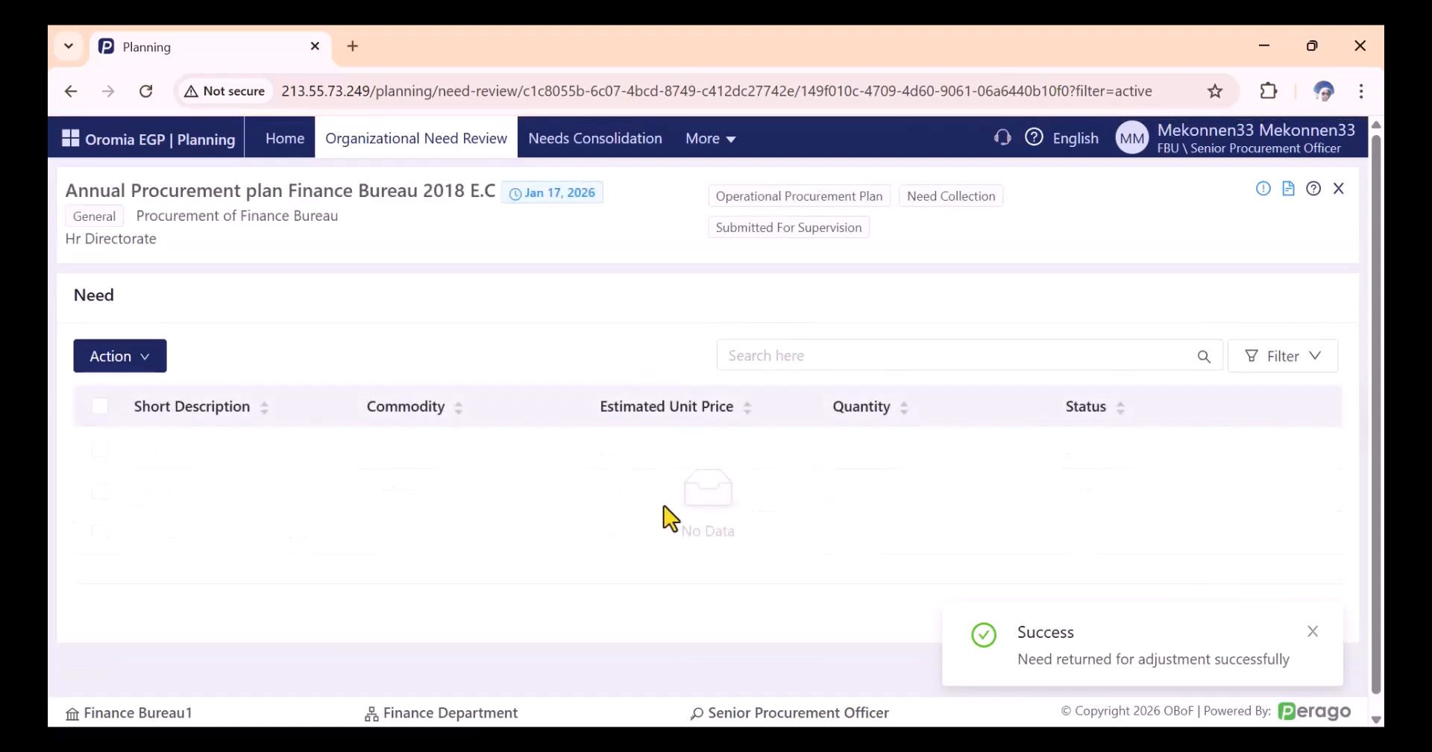
left_click(436, 149)
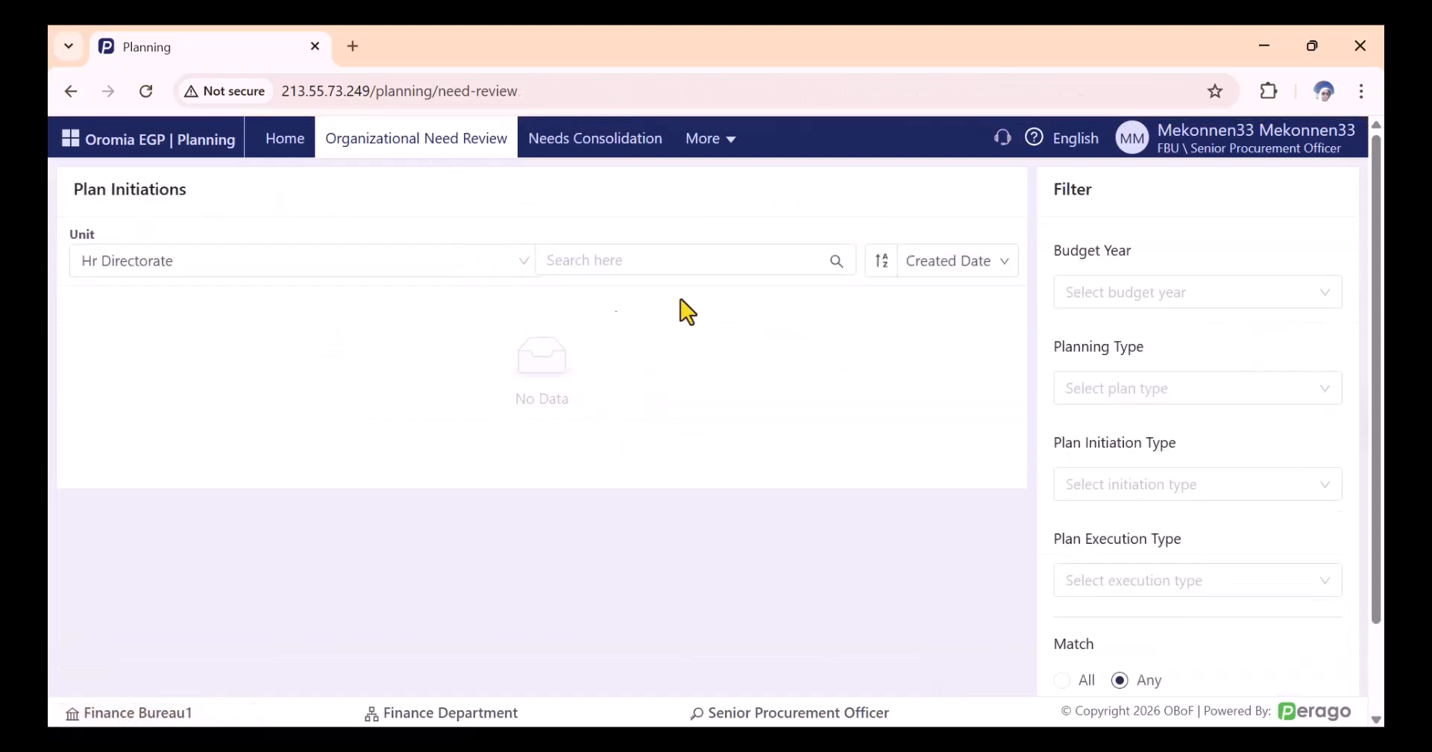
left_click(1266, 150)
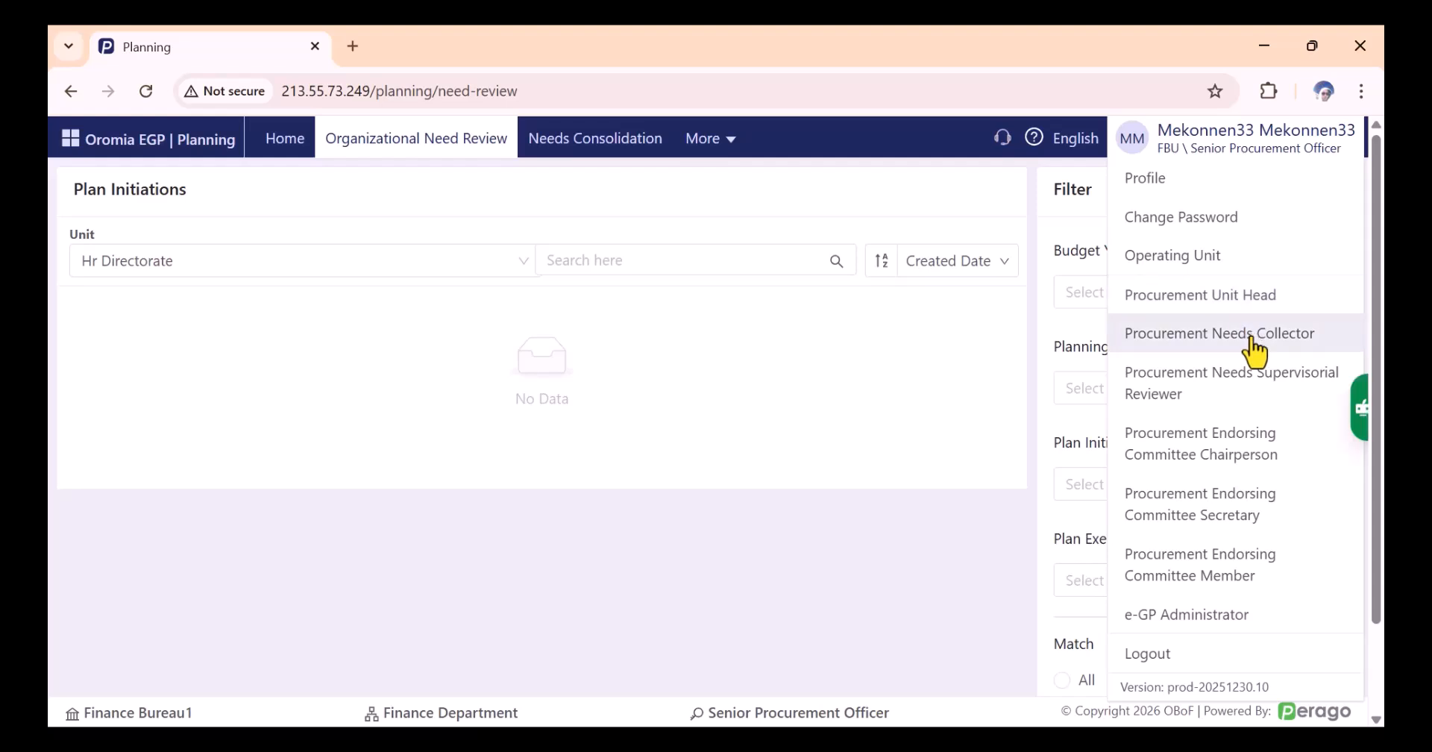
left_click(1251, 382)
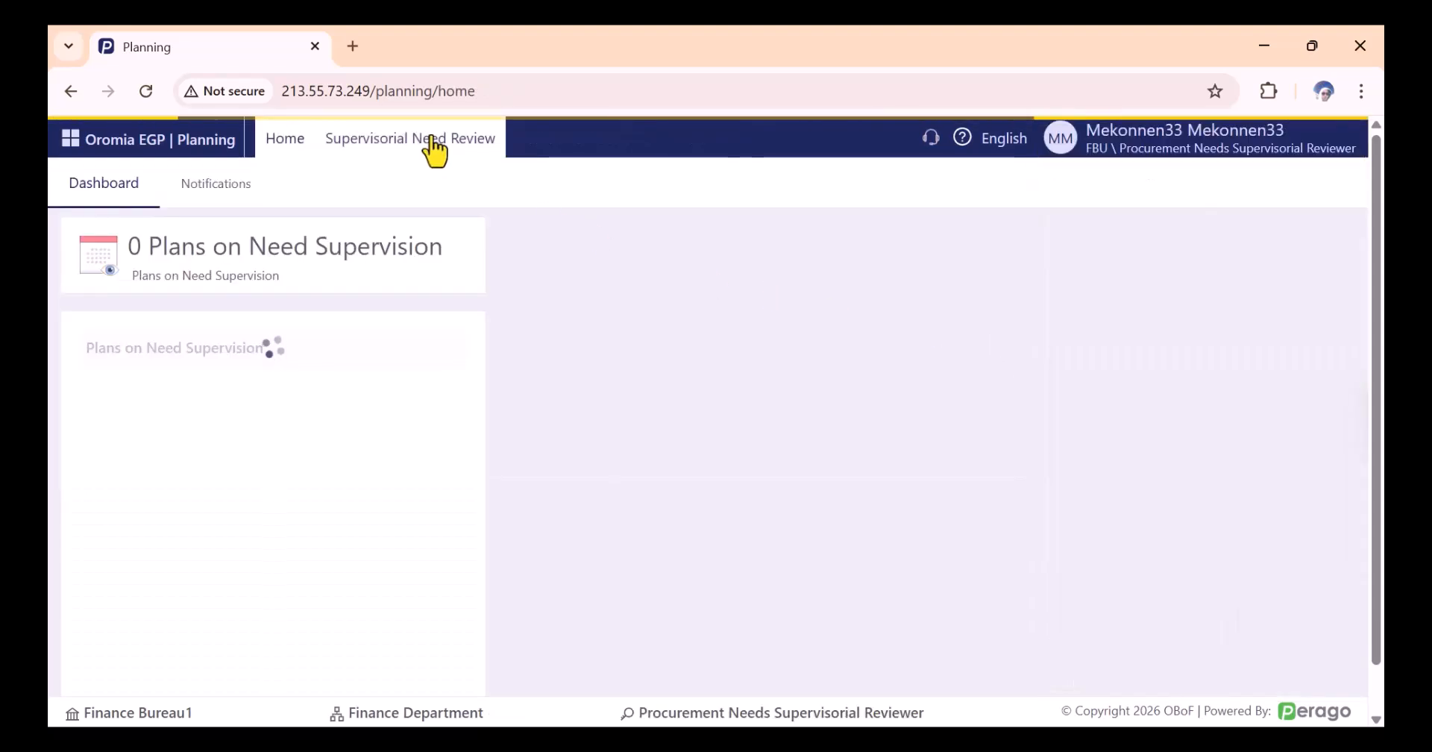
Step: Submit the Hr Directorate need of the Annual Procurement plan Finance Bureau 2018 E.C from the supervisorial need review
left_click(431, 156)
left_click(410, 321)
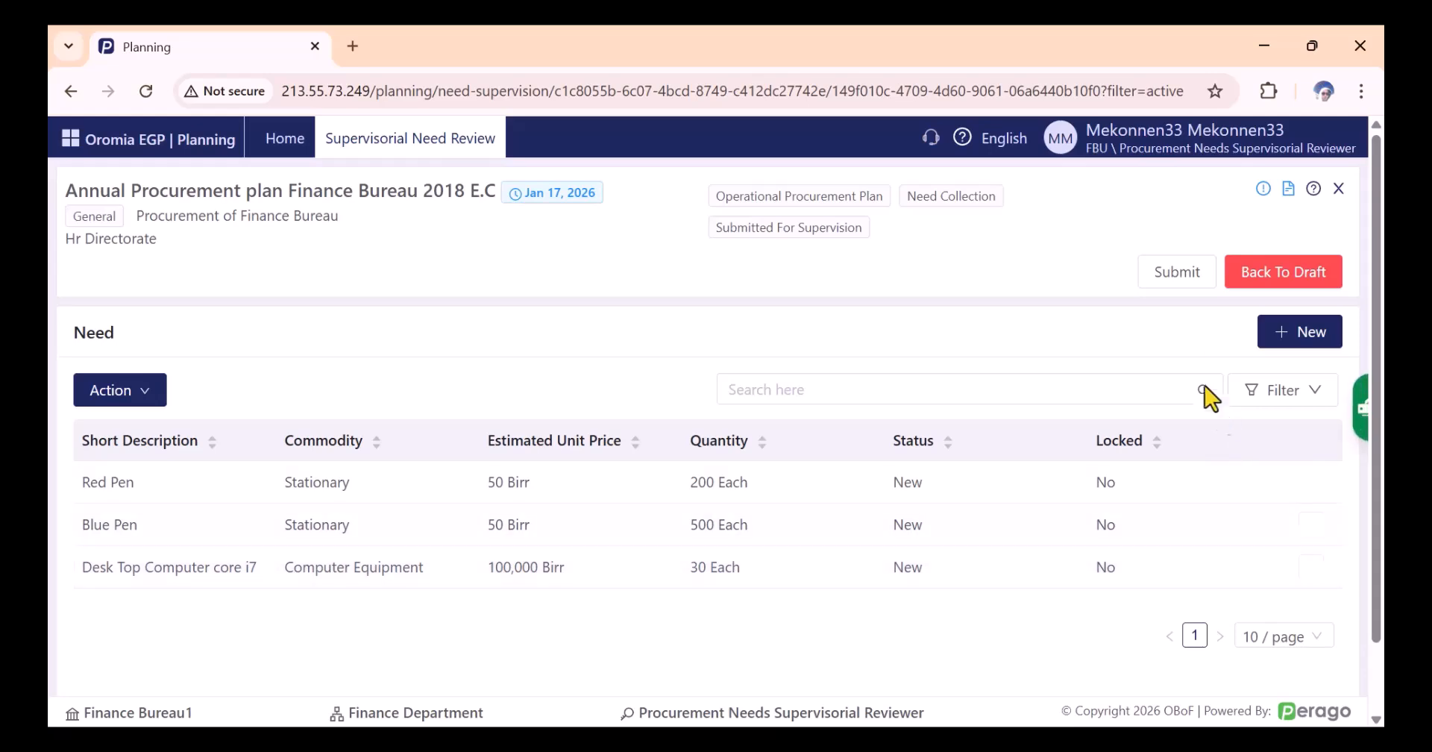
left_click(1177, 289)
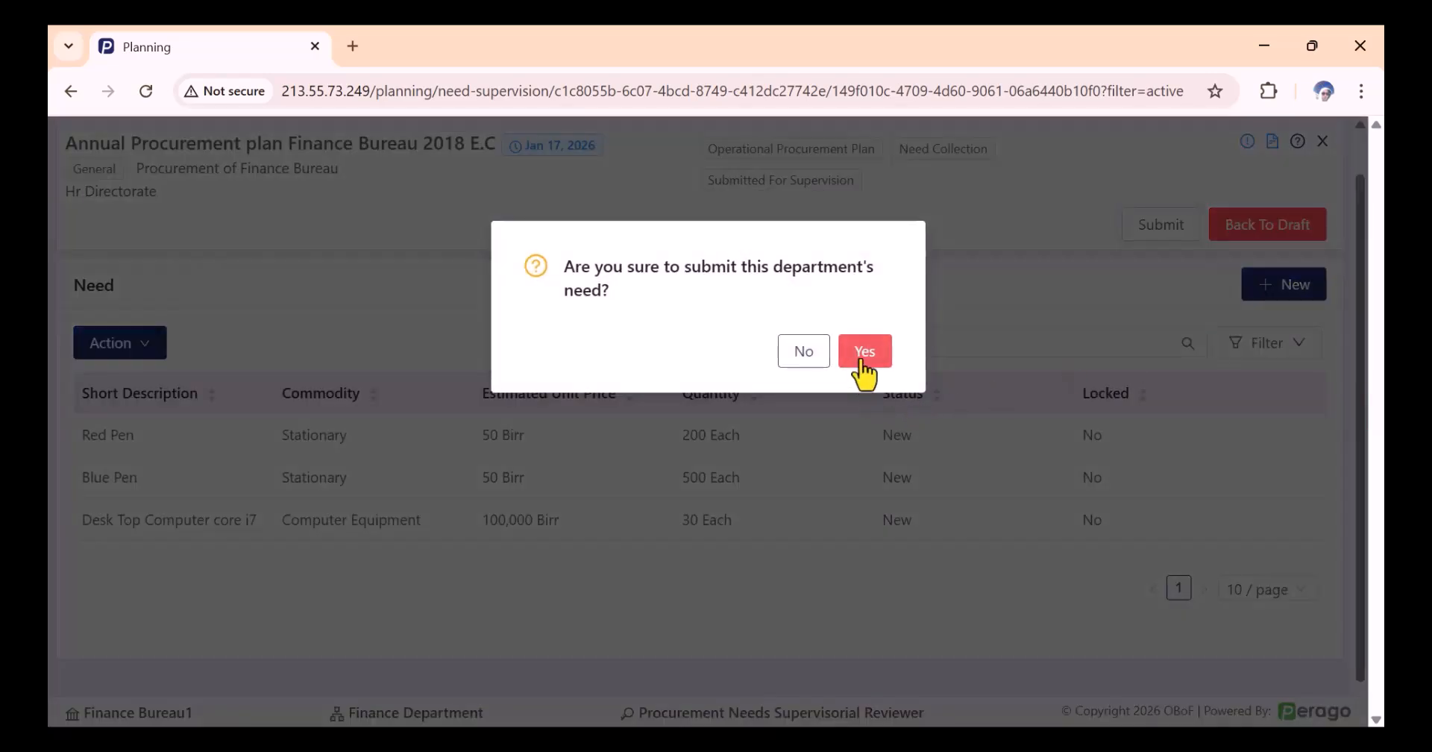
left_click(864, 349)
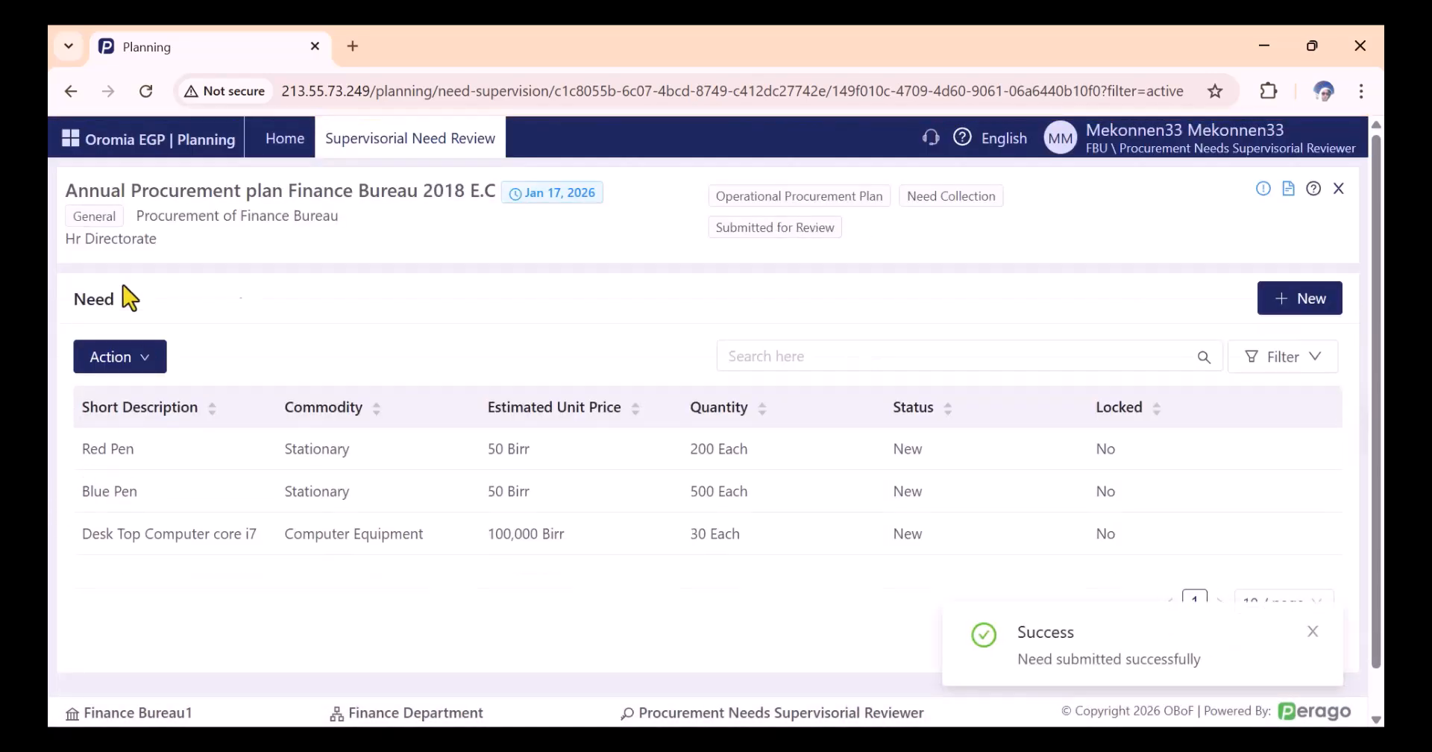
Step: Switch the role to Senior Procurement Officer and open the Hr Directorate's Annual Procurement plan Finance Bureau 2018 E.C in the organizational need review
left_click(1212, 138)
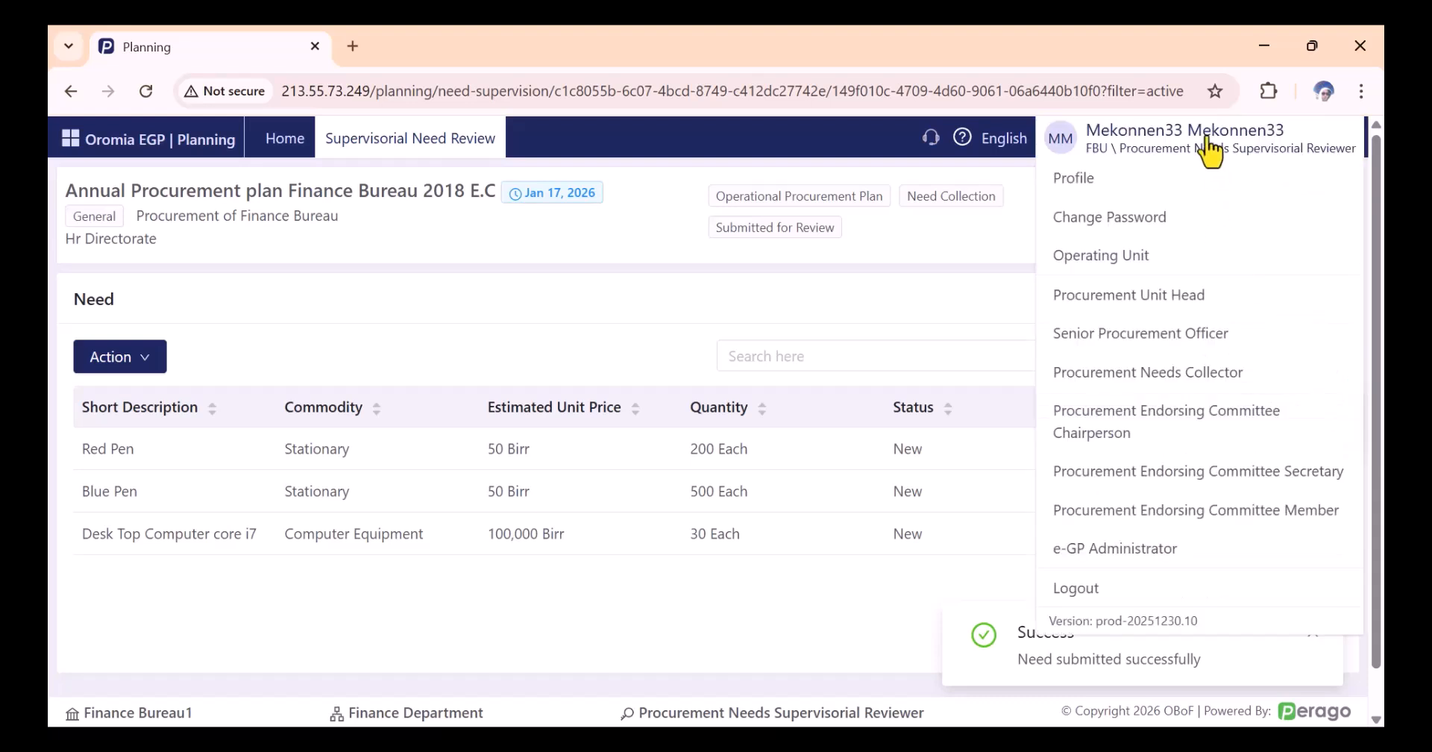
left_click(1202, 326)
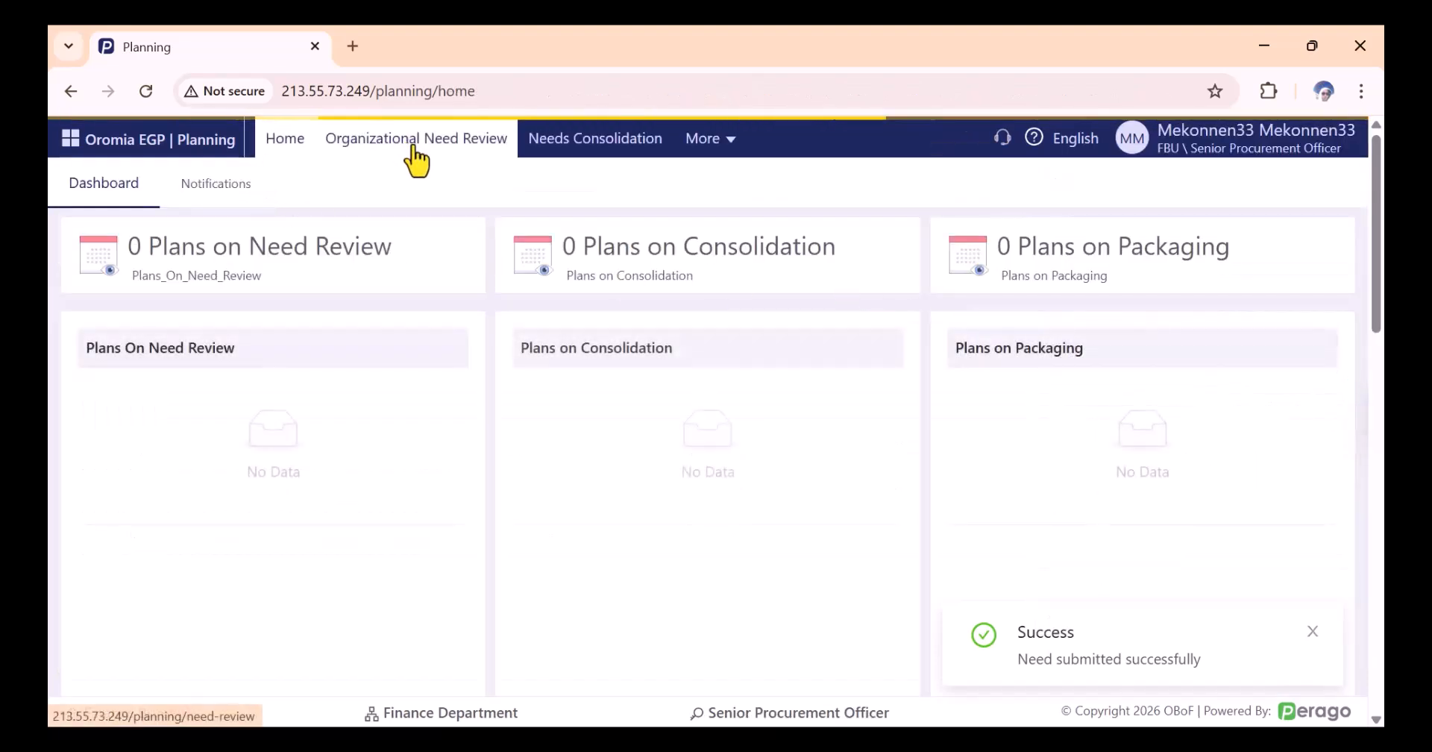
left_click(414, 140)
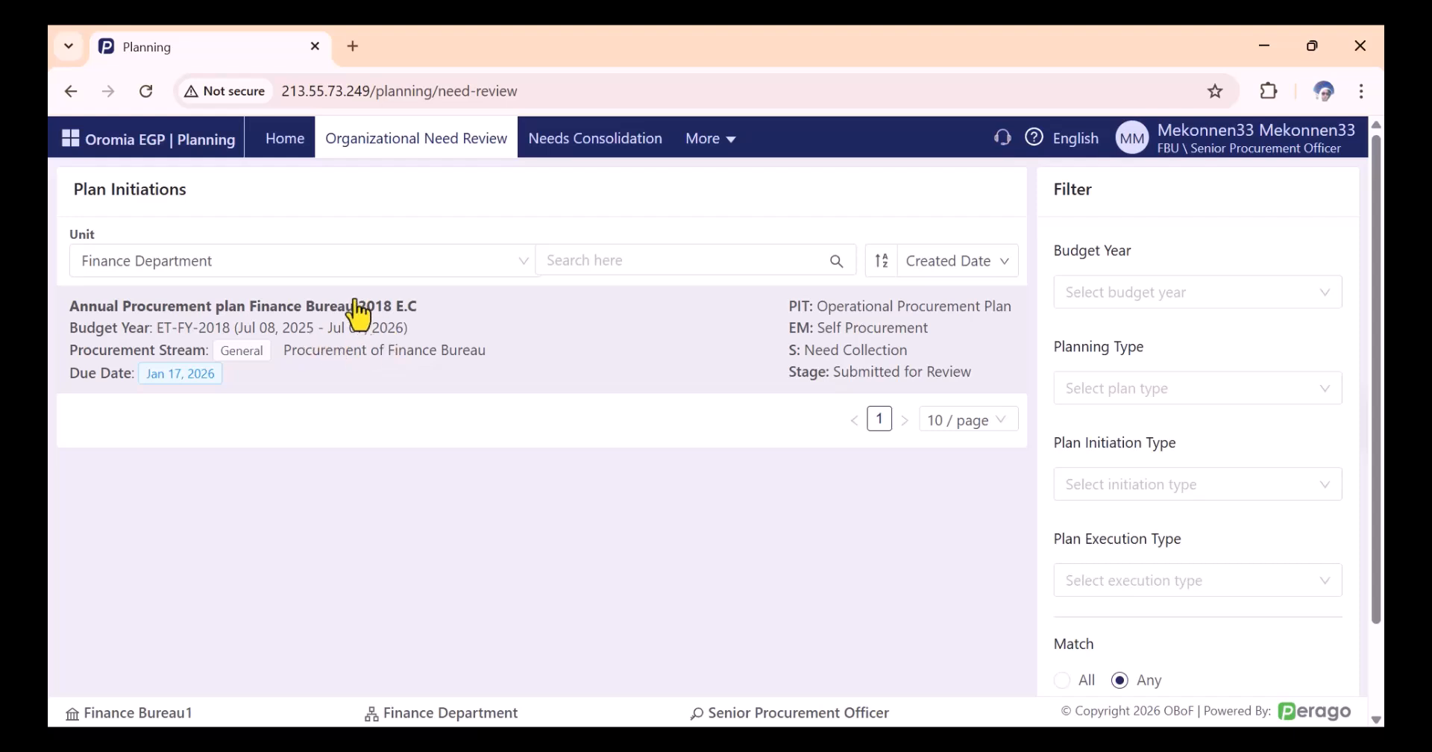
left_click(337, 270)
left_click(365, 333)
left_click(569, 386)
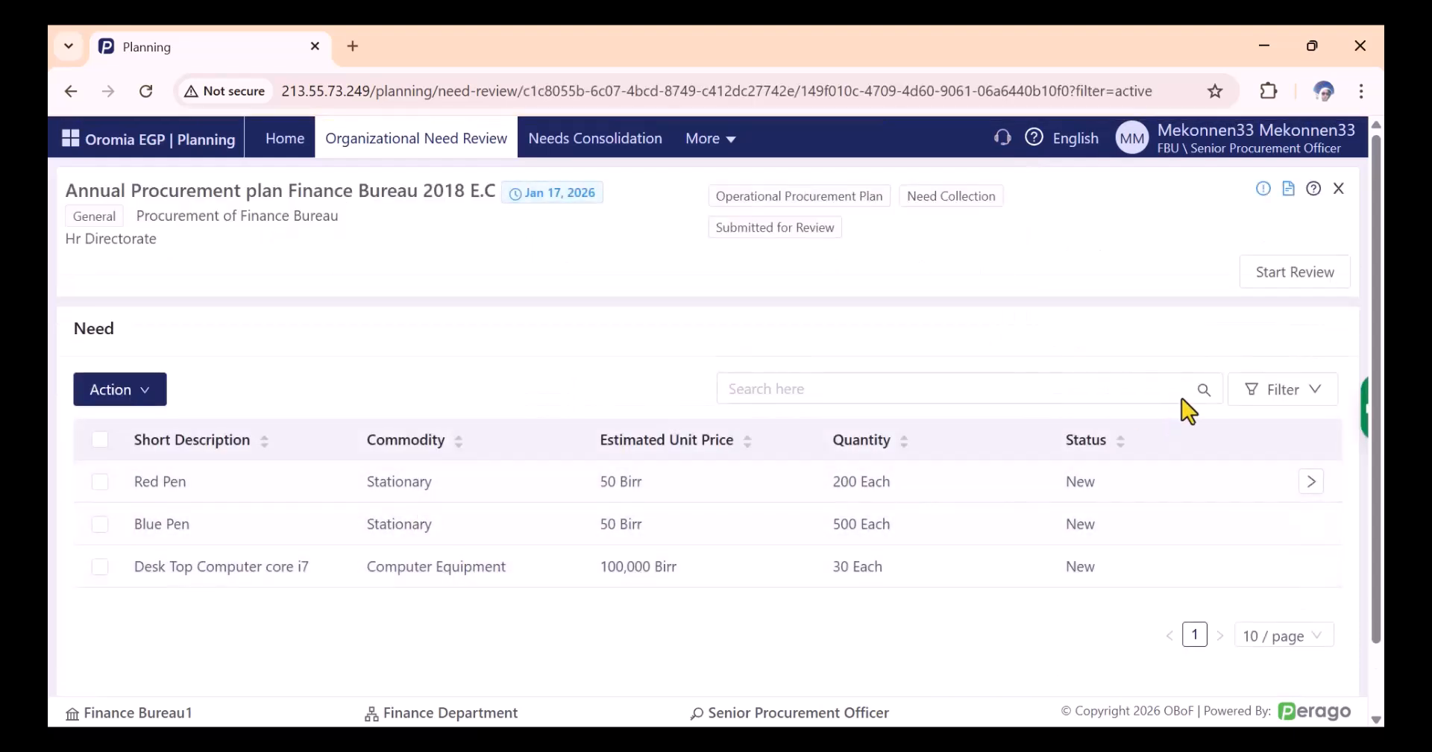
Step: Start the review of the Hr Directorate's need and approve it
left_click(1291, 286)
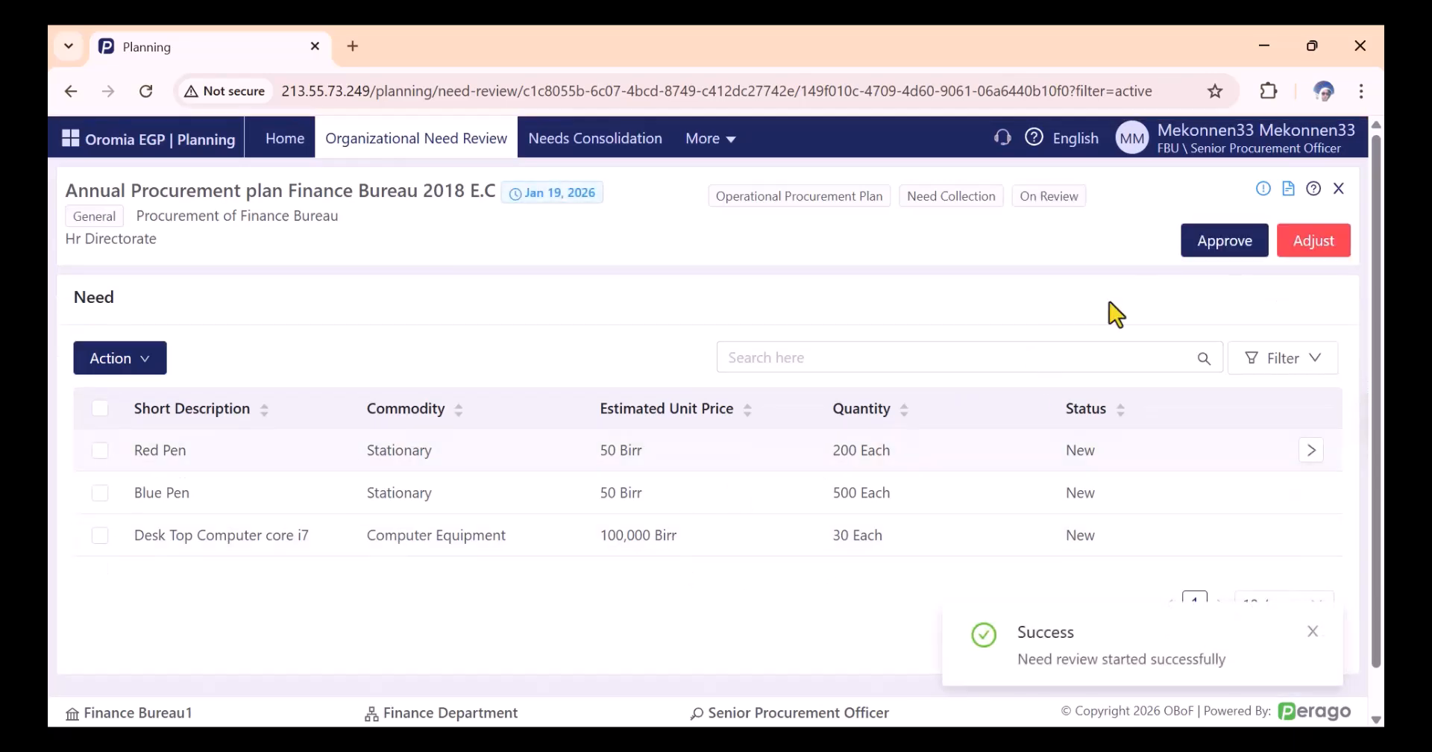
left_click(1221, 246)
left_click(879, 346)
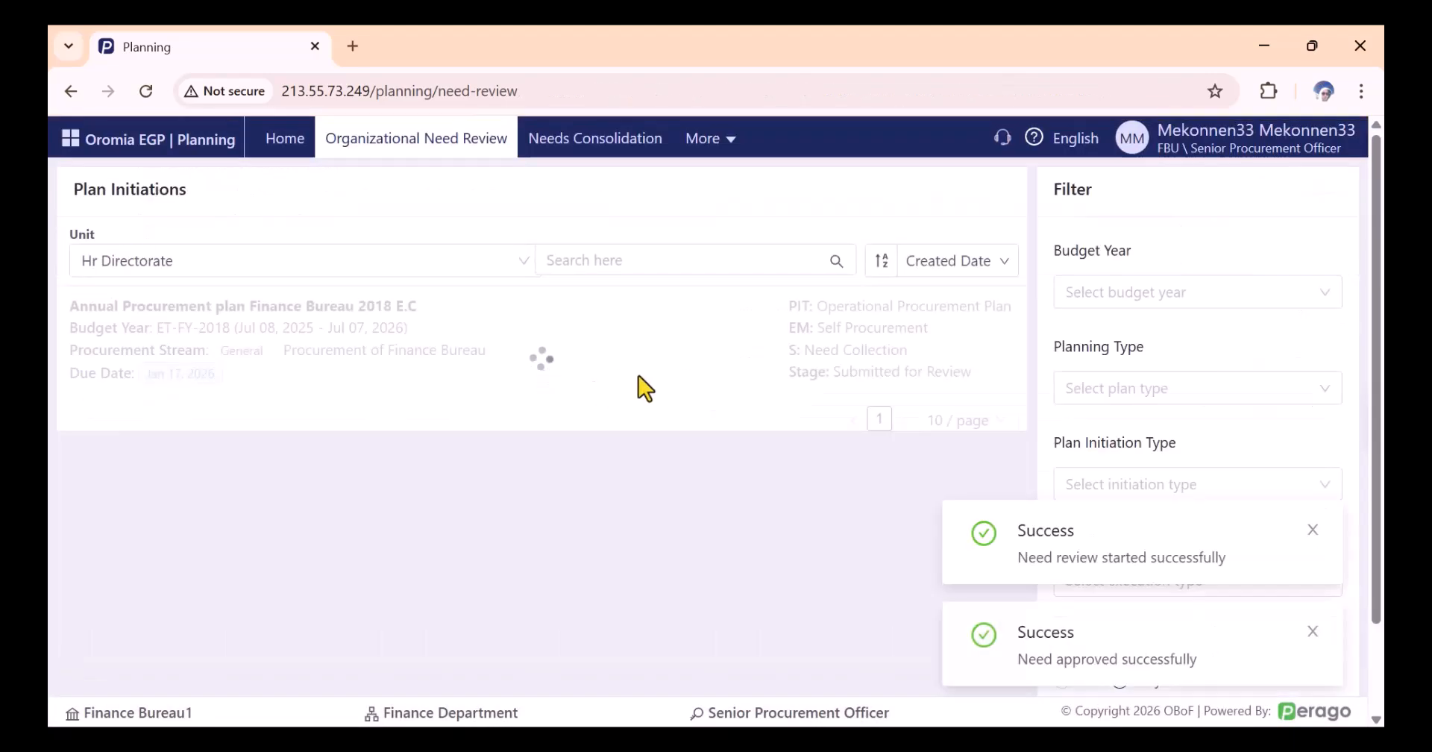
Step: Open the Finance Department's need in the Annual Procurement plan Finance Bureau 2018 E.C and start its review
left_click(288, 270)
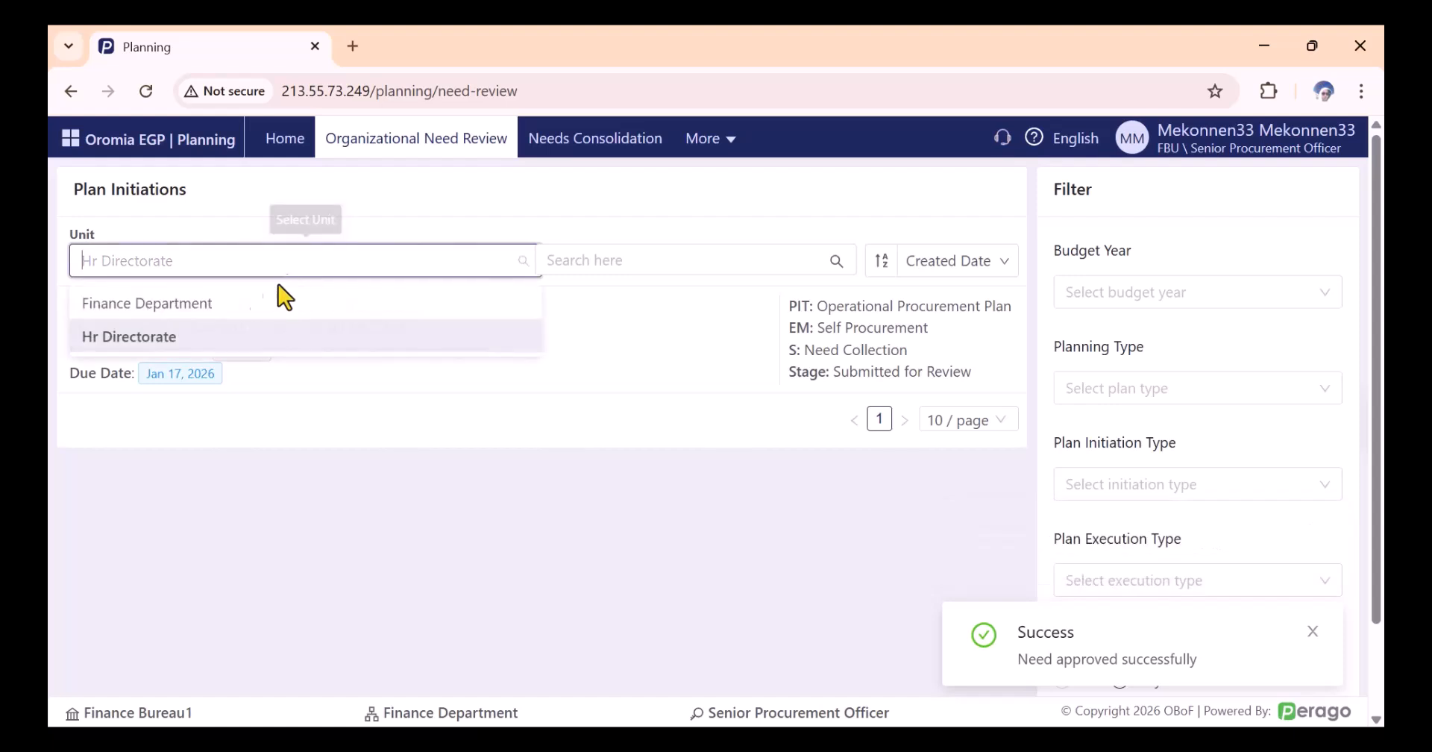
left_click(216, 311)
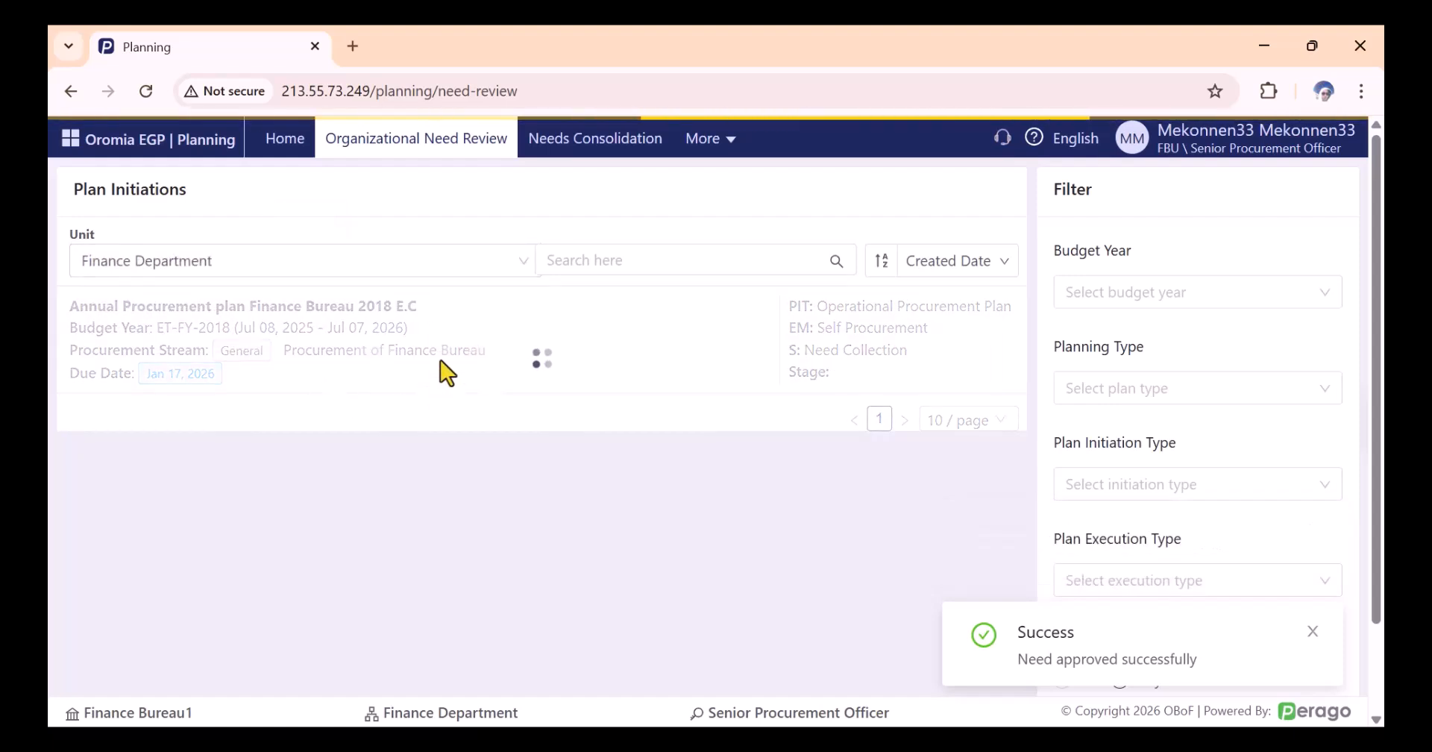
left_click(446, 365)
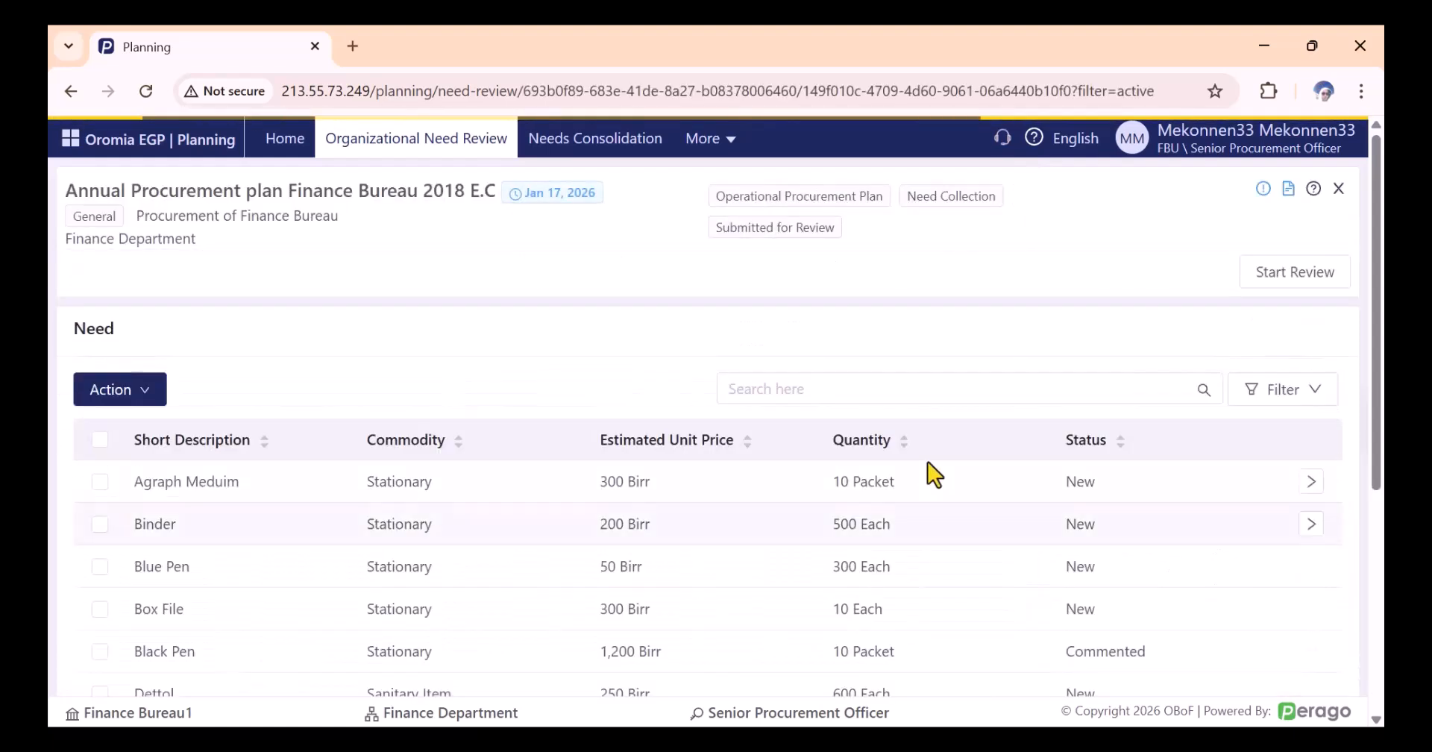
left_click(1303, 276)
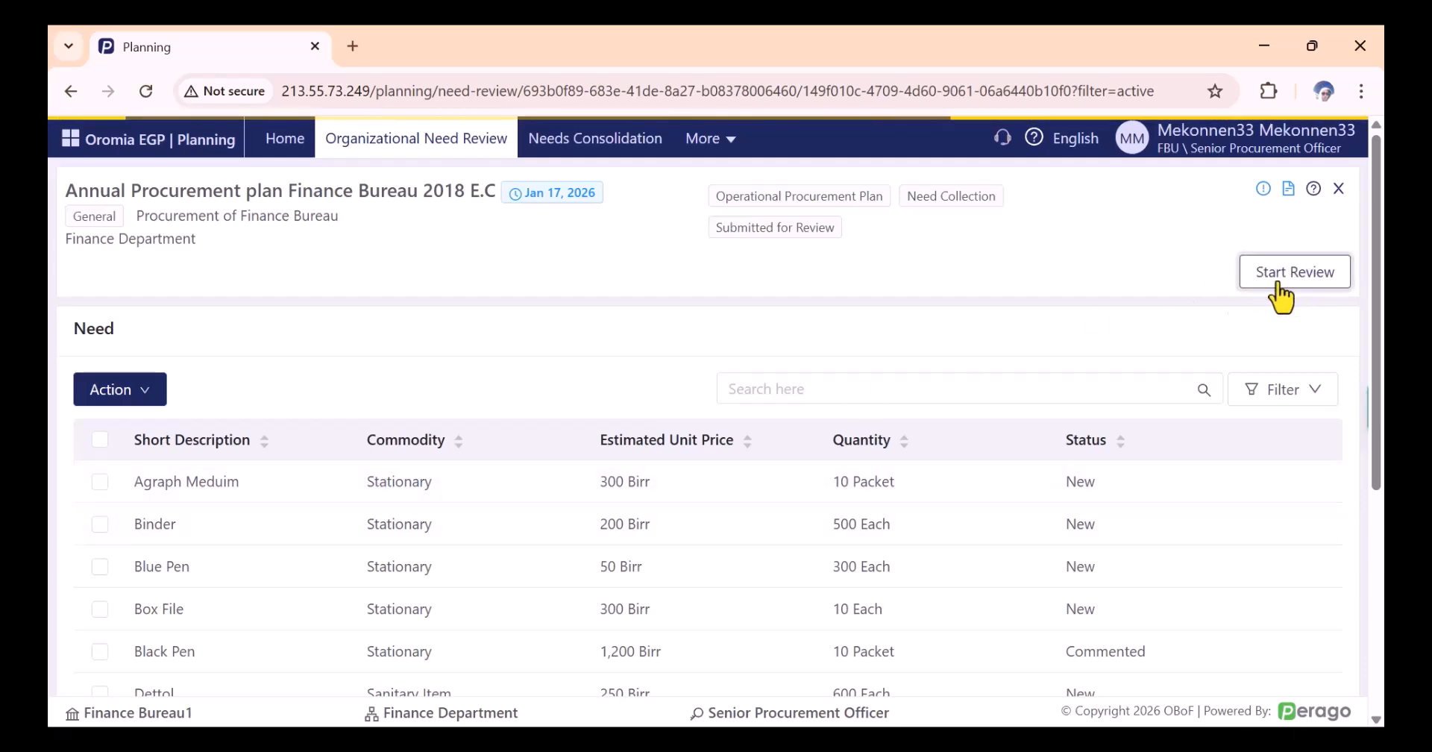
Step: Find the commented Black Pen item among the Finance Department's needs, open its details and accept it
scroll(582, 522, "down", 3)
scroll(873, 515, "up", 3)
scroll(962, 498, "down", 3)
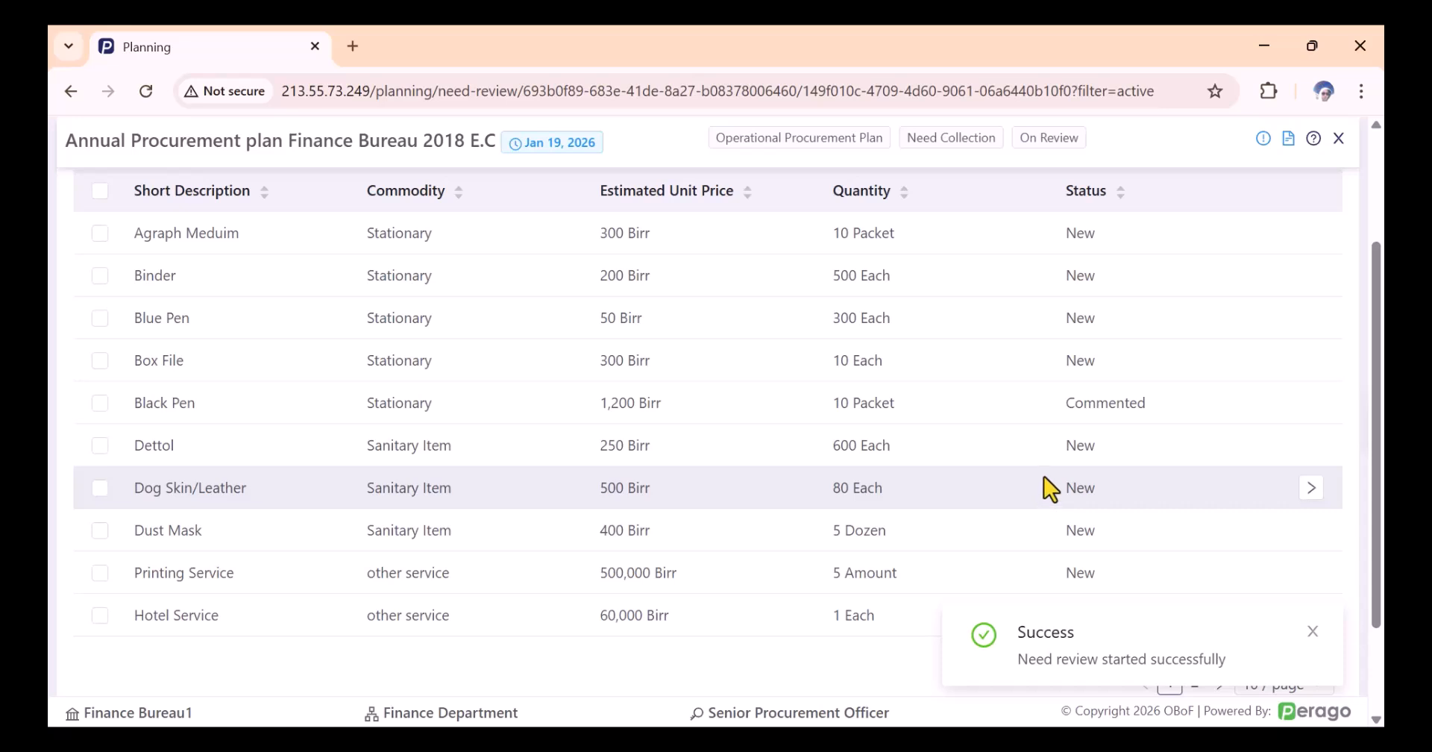
scroll(1049, 440, "up", 1)
scroll(1056, 432, "down", 3)
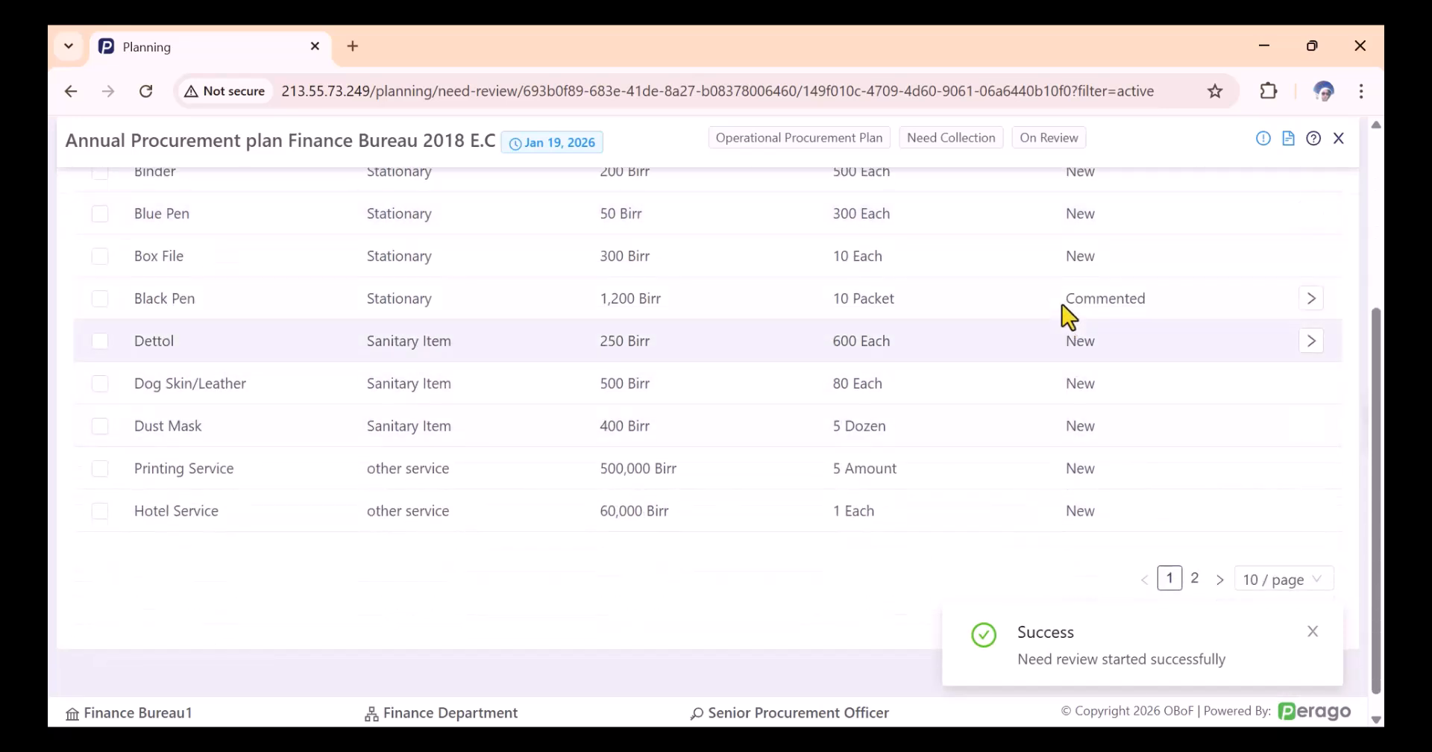
left_click_drag(1064, 306, 1162, 295)
left_click(1309, 300)
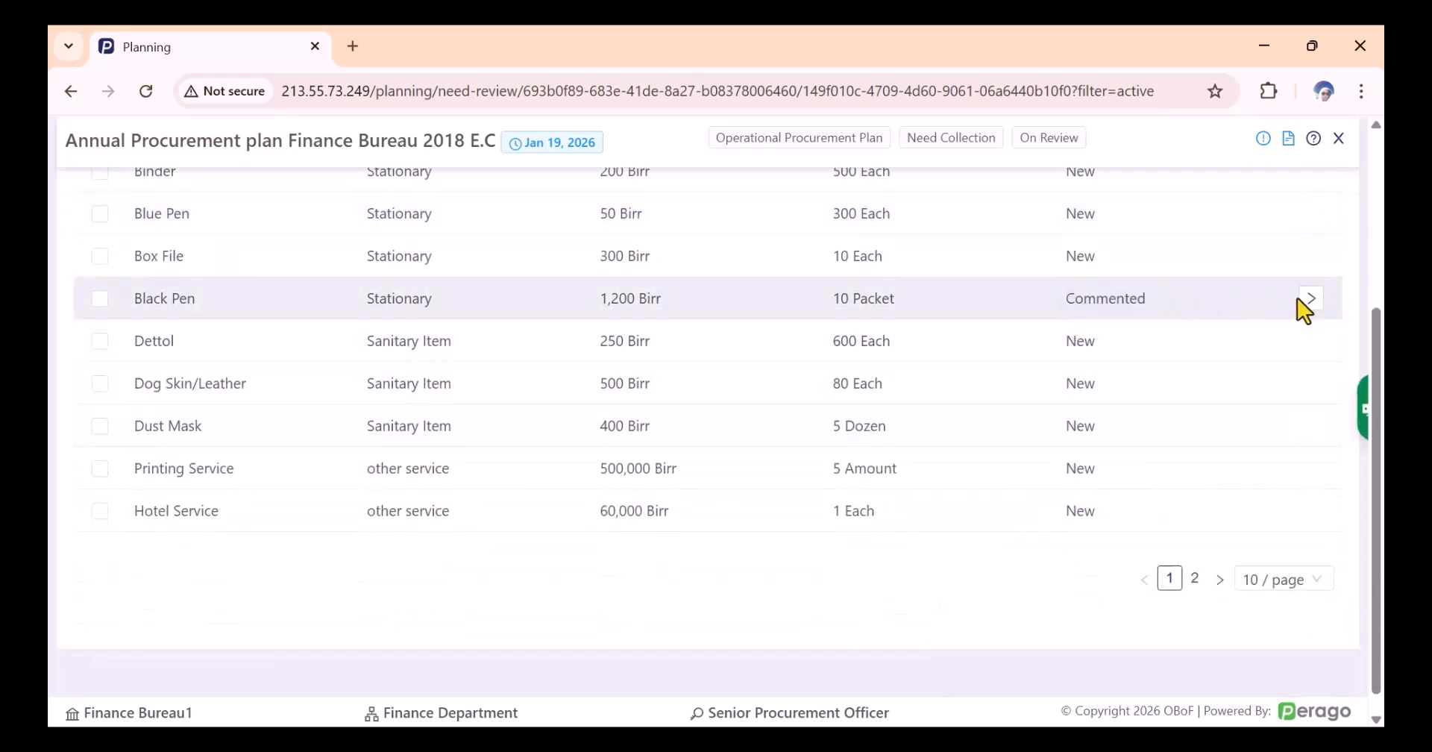
scroll(969, 418, "down", 3)
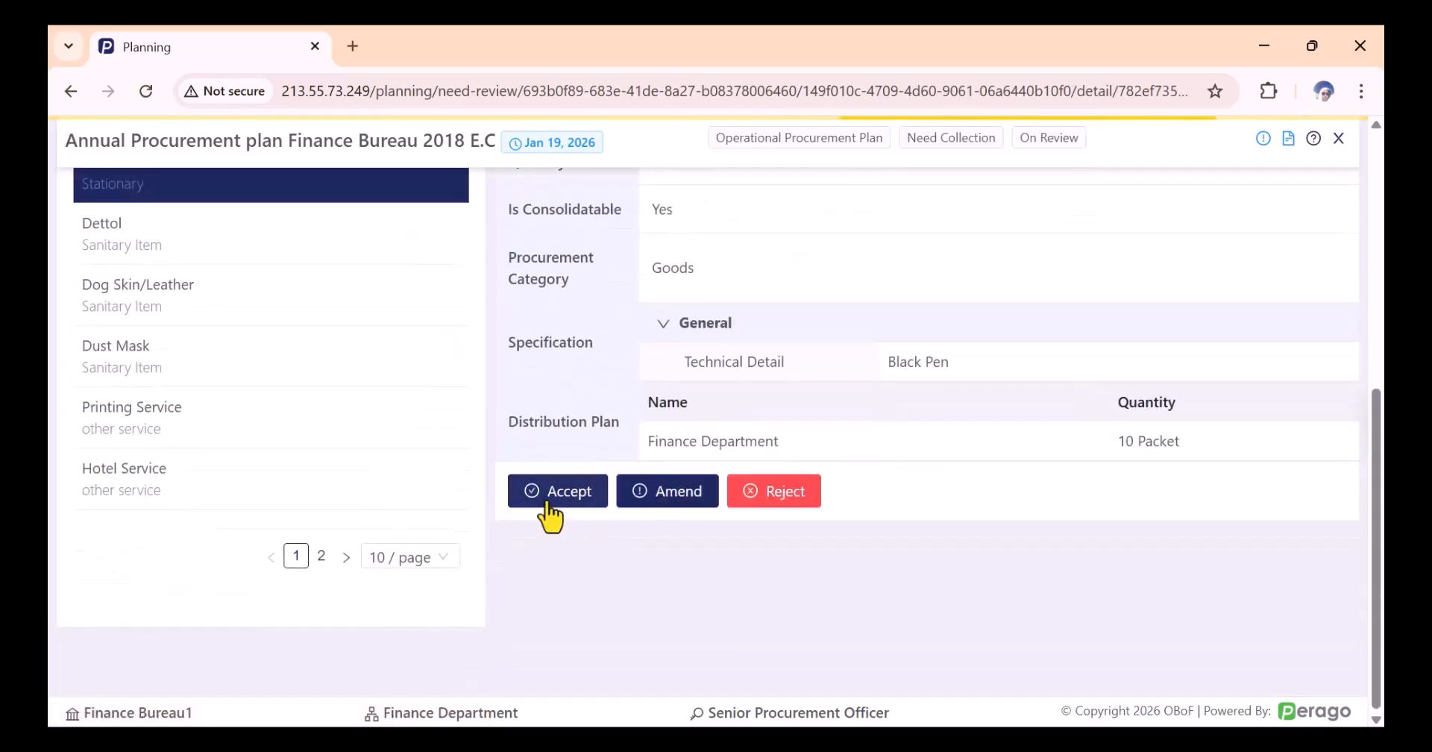
left_click(564, 496)
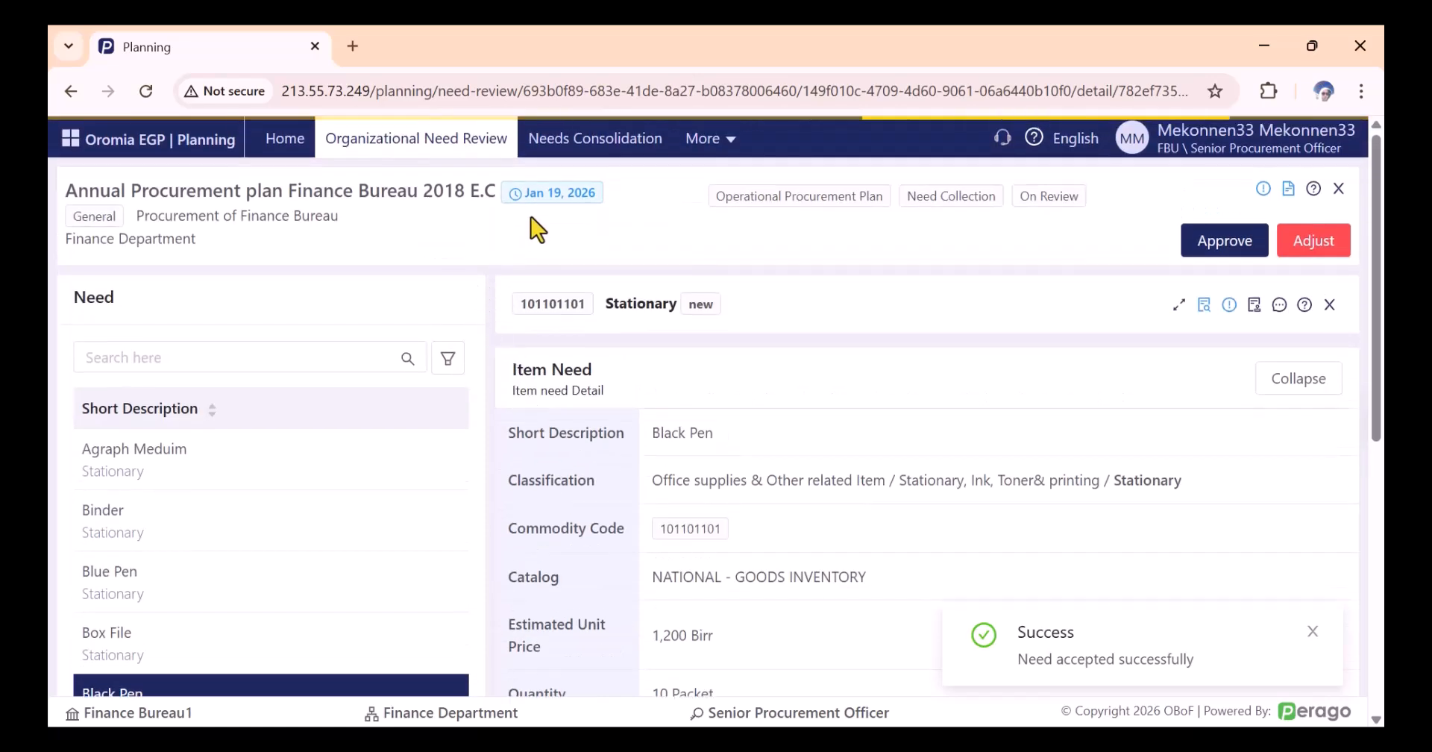
Step: Approve the Finance Department's need, check the approved plan and return to the organizational need review list
left_click(1212, 250)
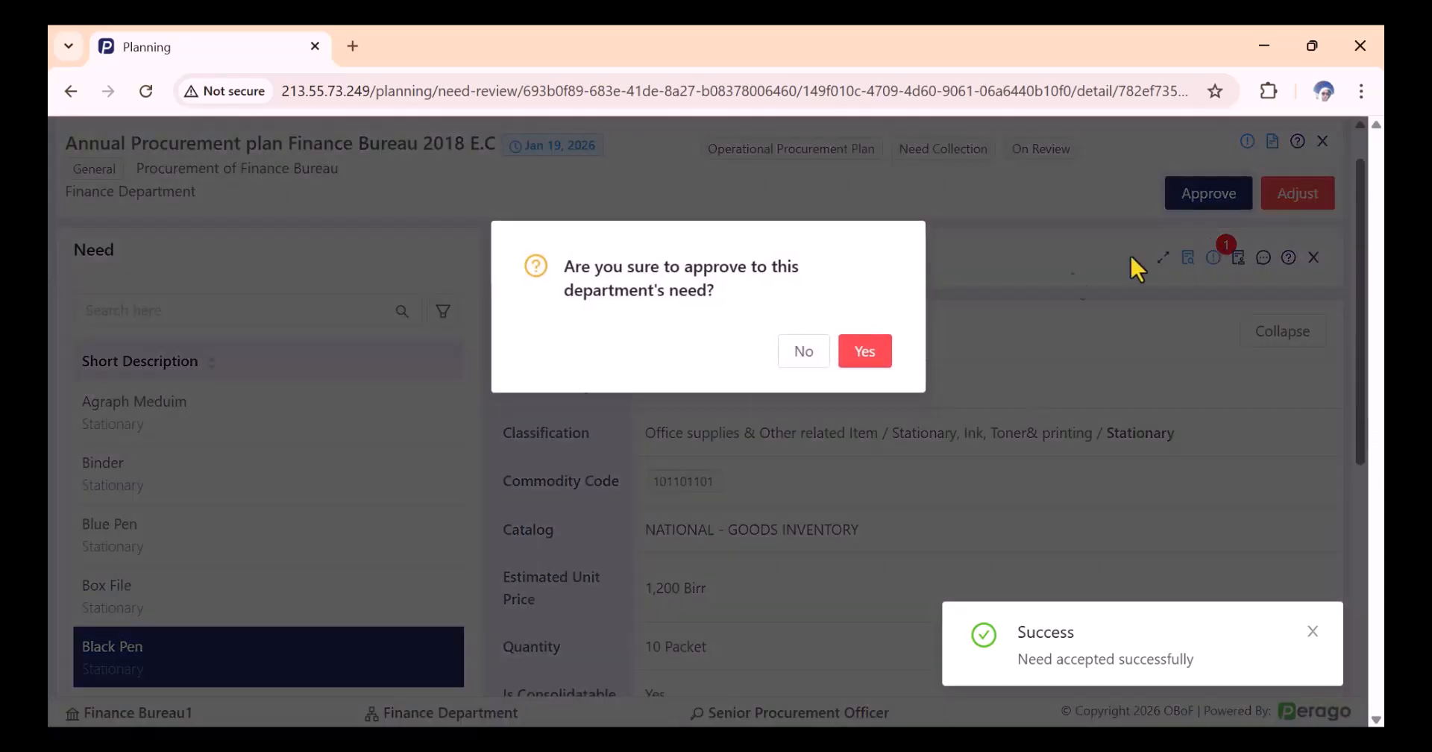
left_click(874, 355)
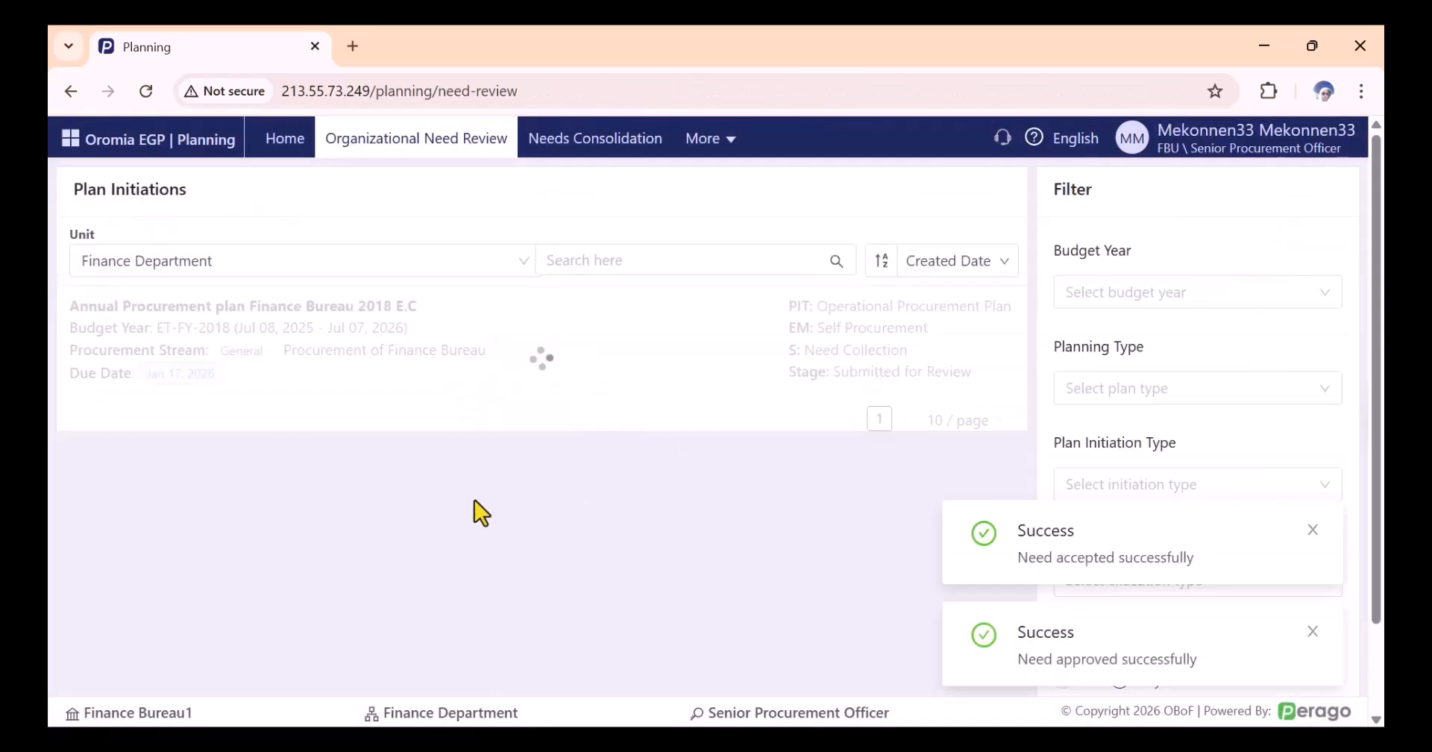
left_click(626, 364)
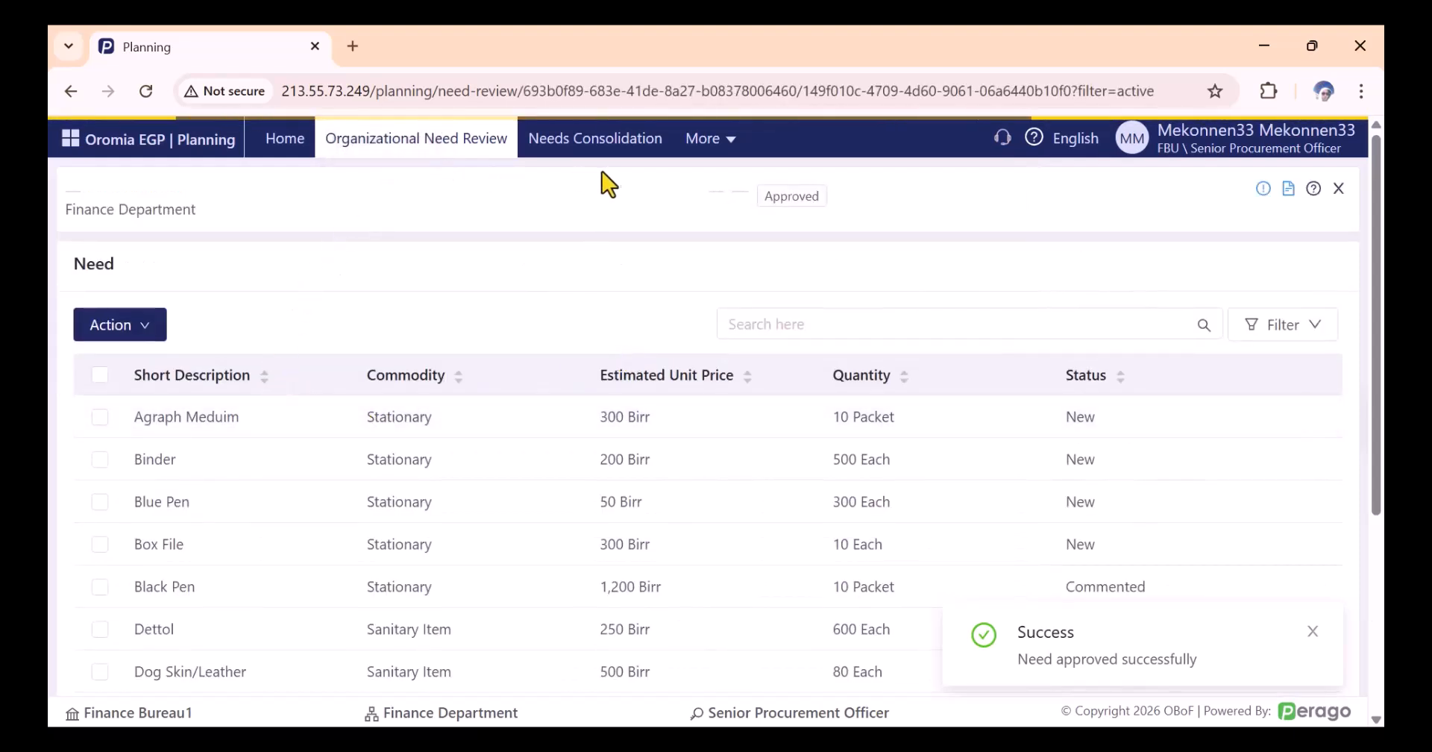
left_click(432, 142)
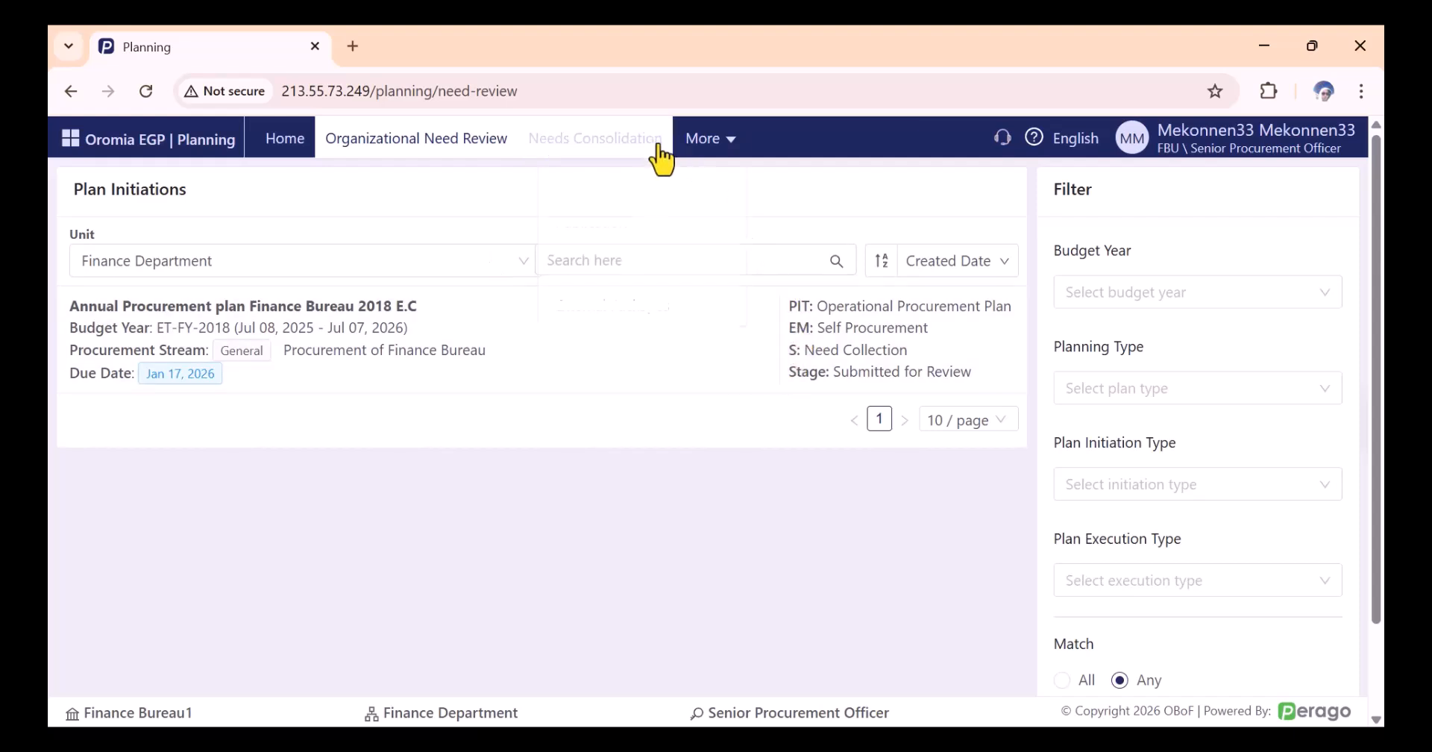
Step: Compare the need review and consolidation lists, and open the Annual Procurement plan Finance Bureau 2018 E.C for needs consolidation
left_click(629, 149)
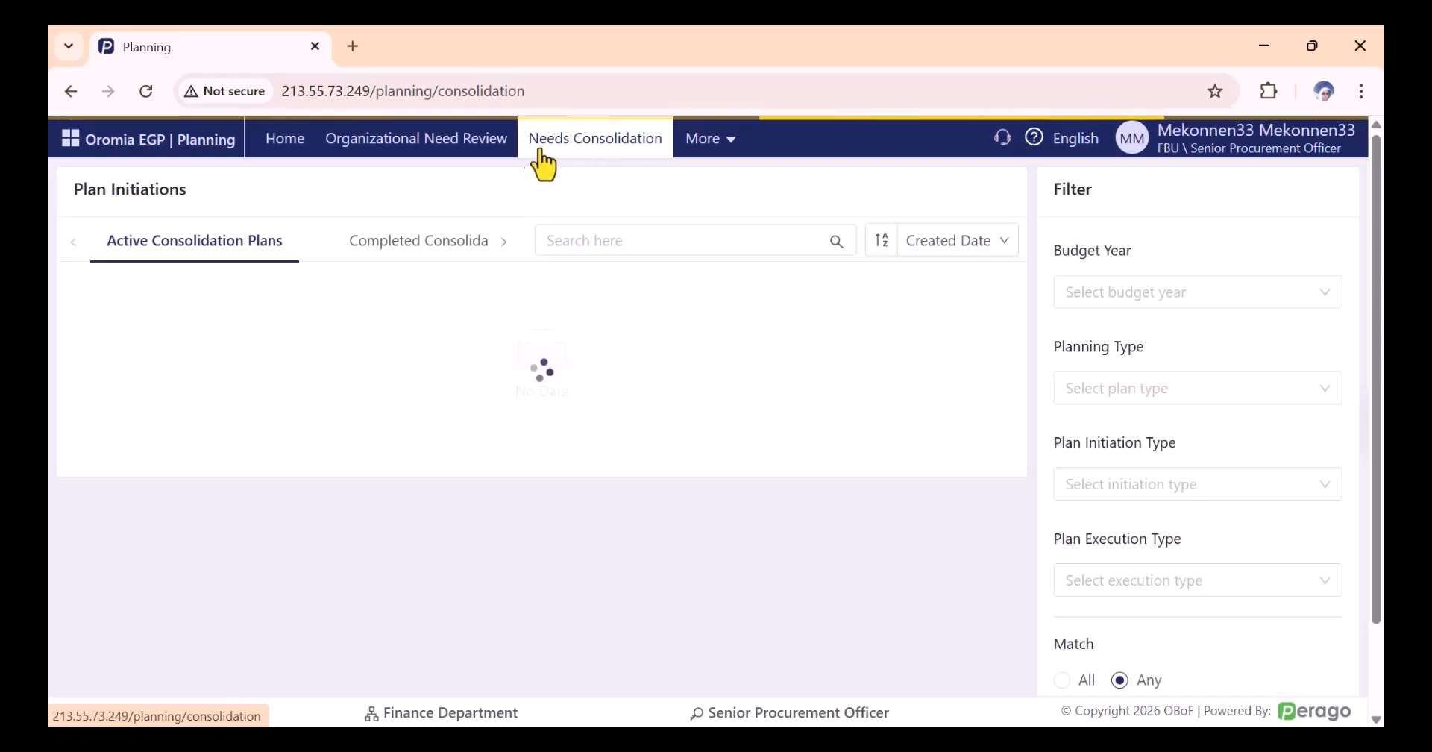
left_click(415, 352)
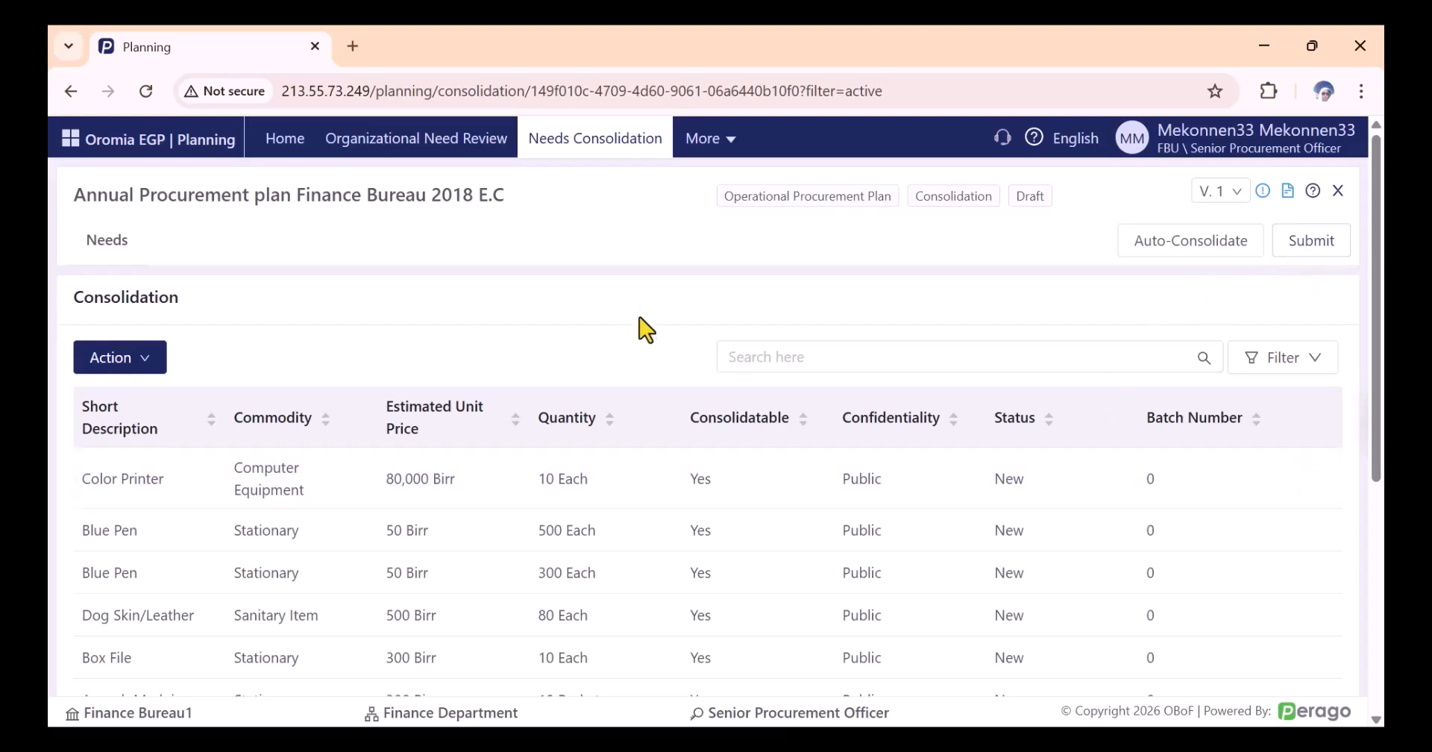
left_click(471, 152)
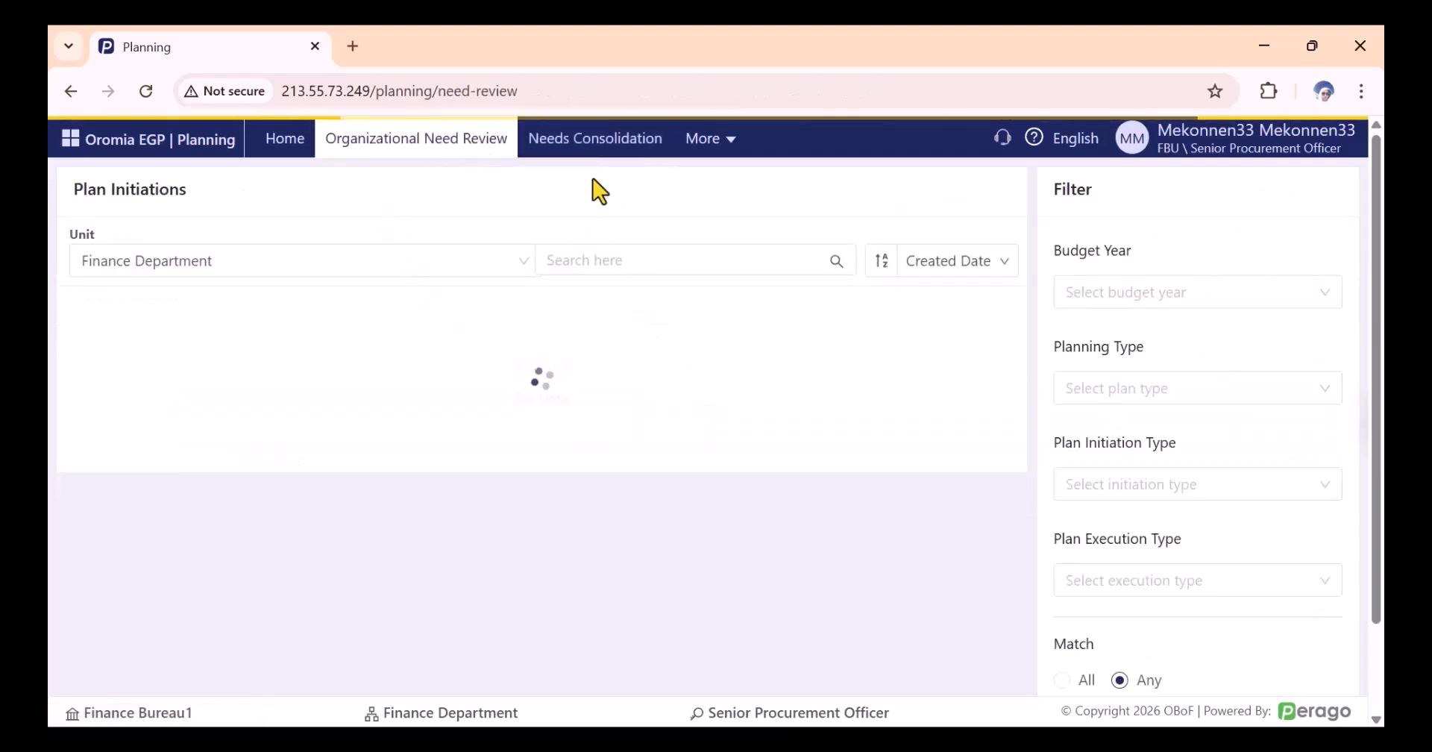
left_click(586, 149)
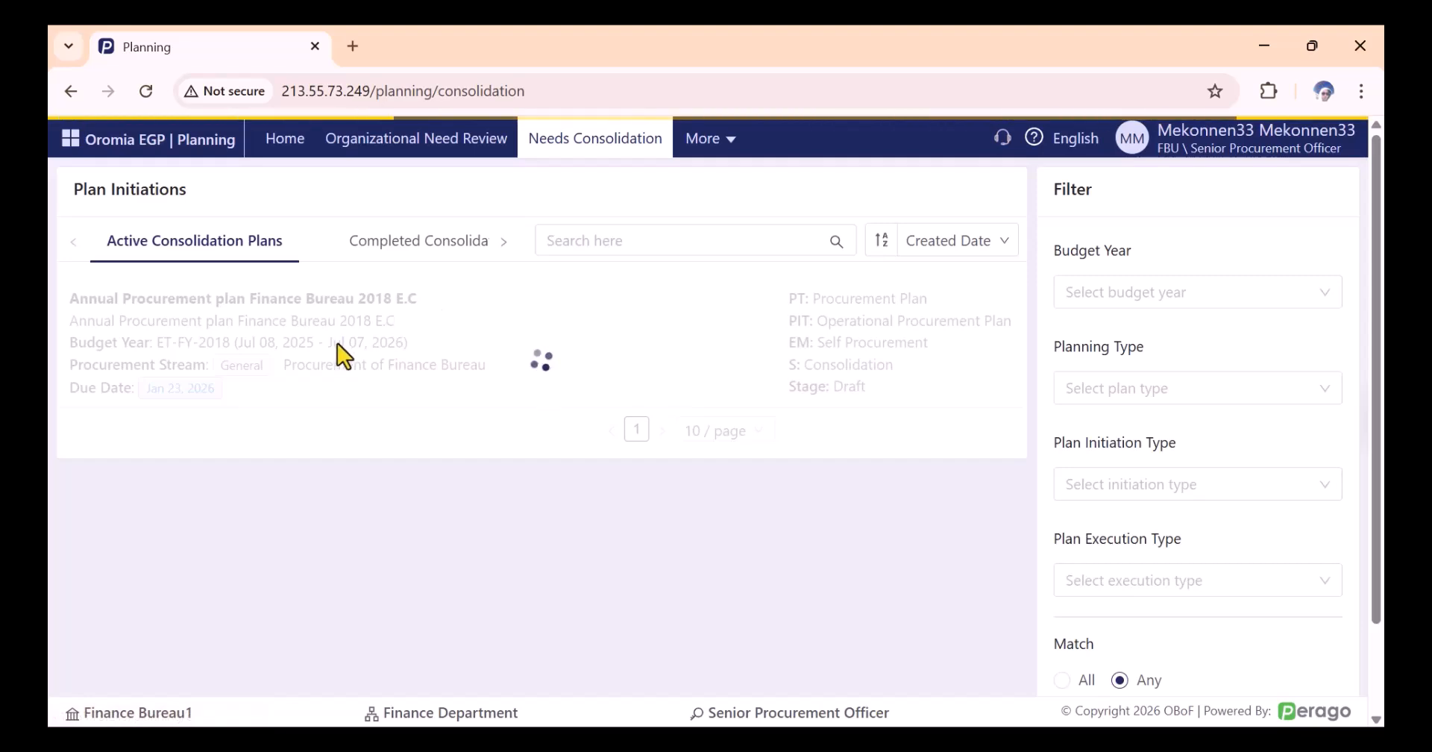
left_click(417, 148)
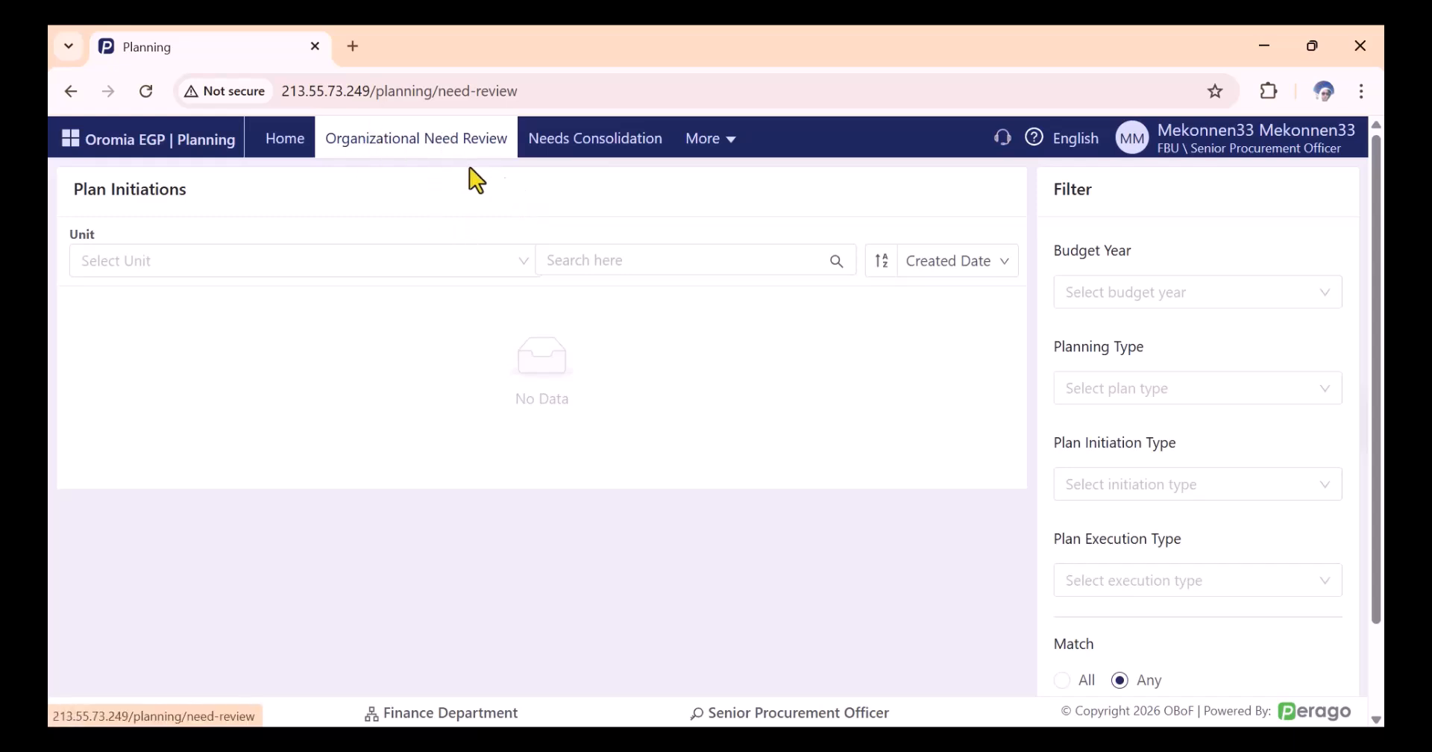
left_click(563, 143)
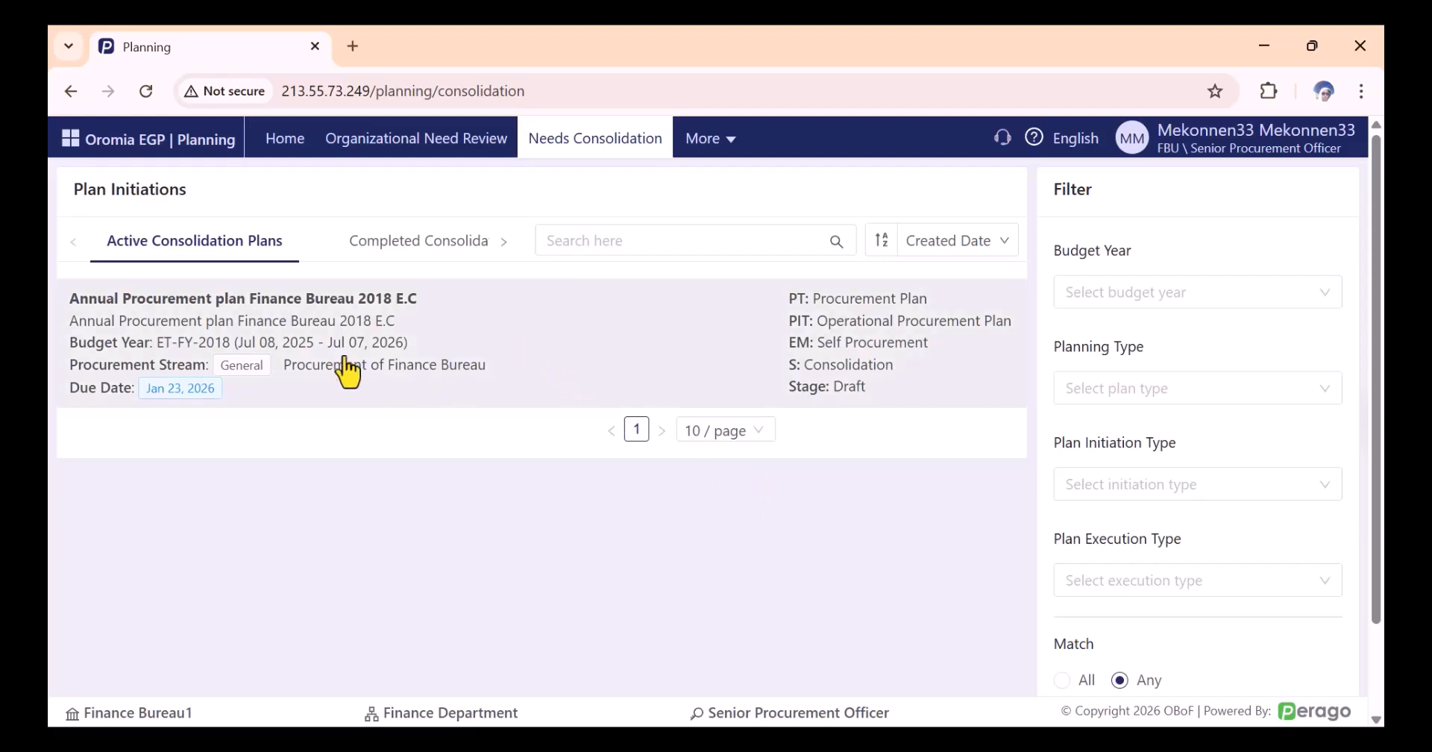
left_click(607, 336)
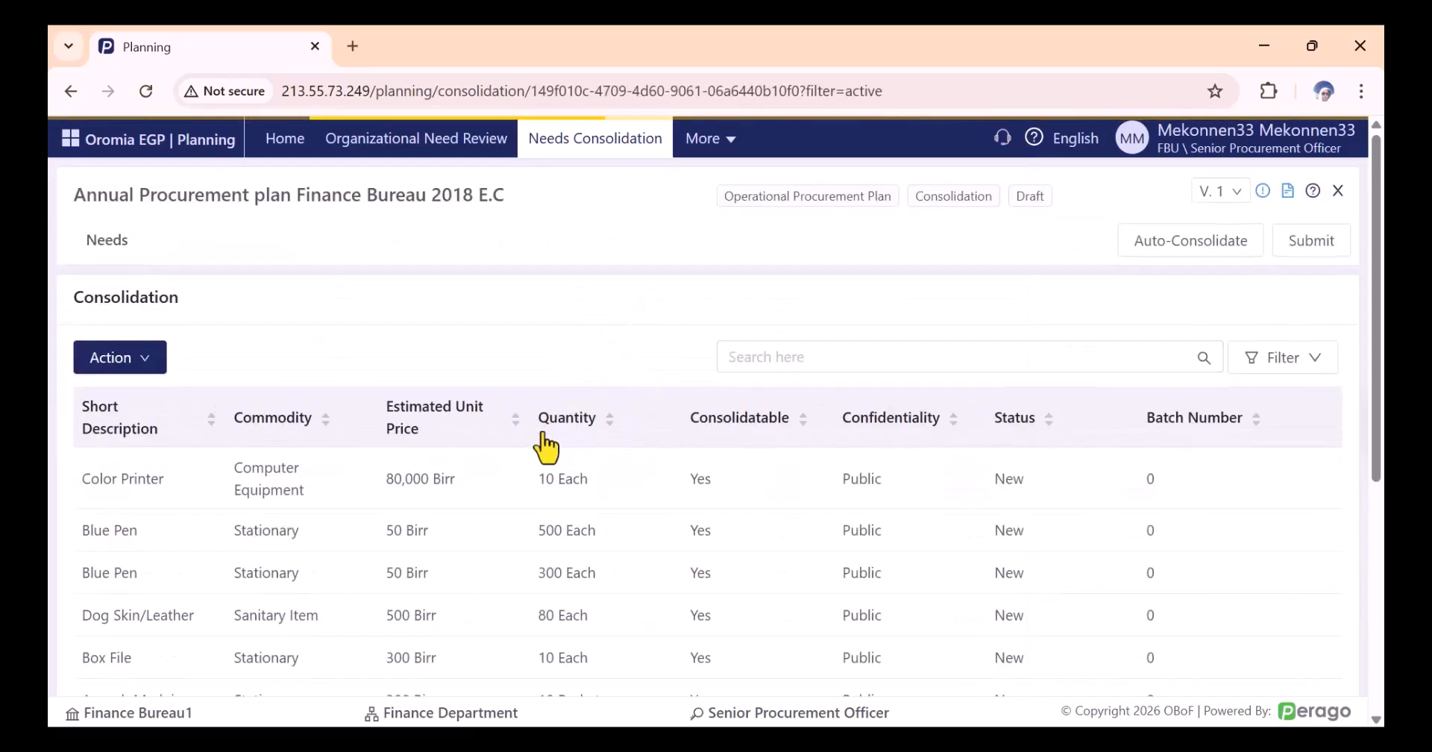
Step: Look through the plan's needs awaiting consolidation and compare the two Blue Pen entries
scroll(544, 440, "down", 3)
scroll(543, 432, "down", 1)
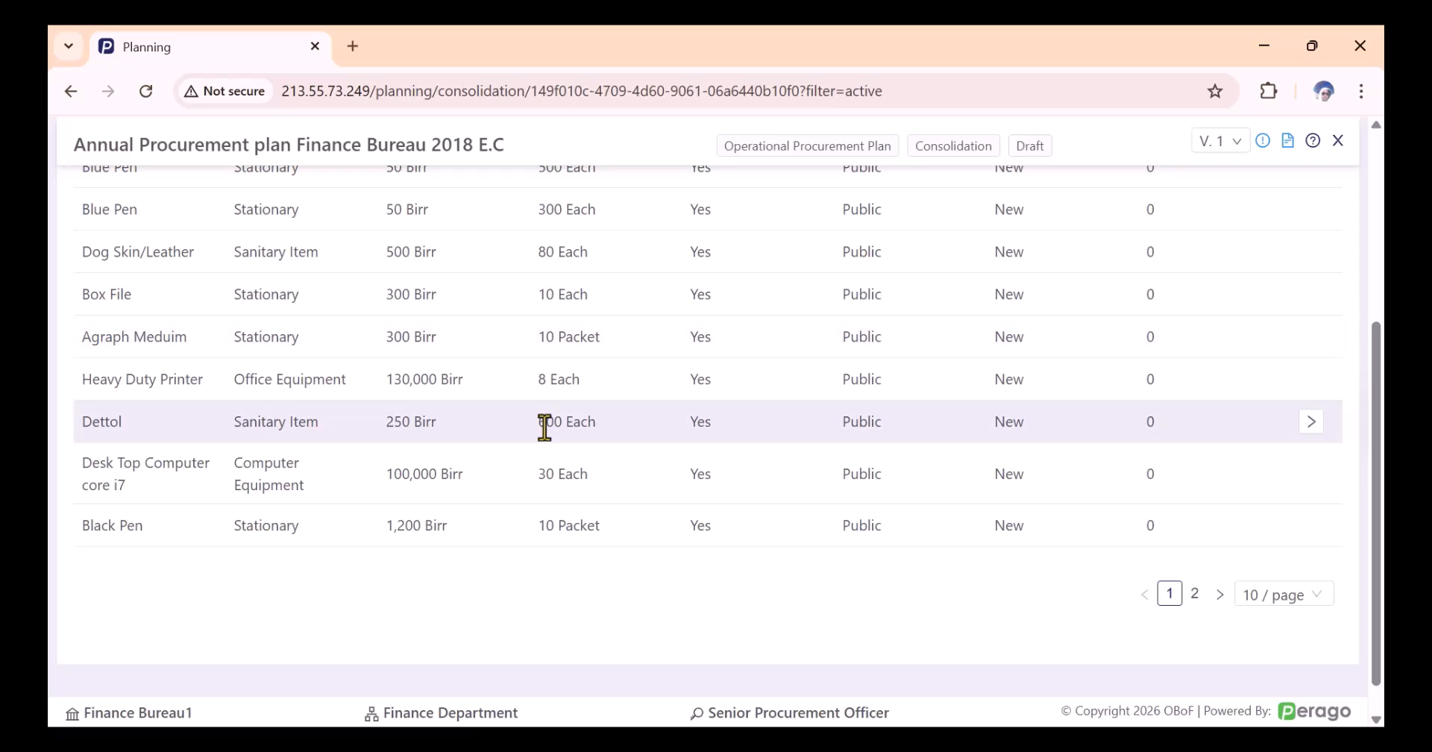
scroll(544, 432, "up", 2)
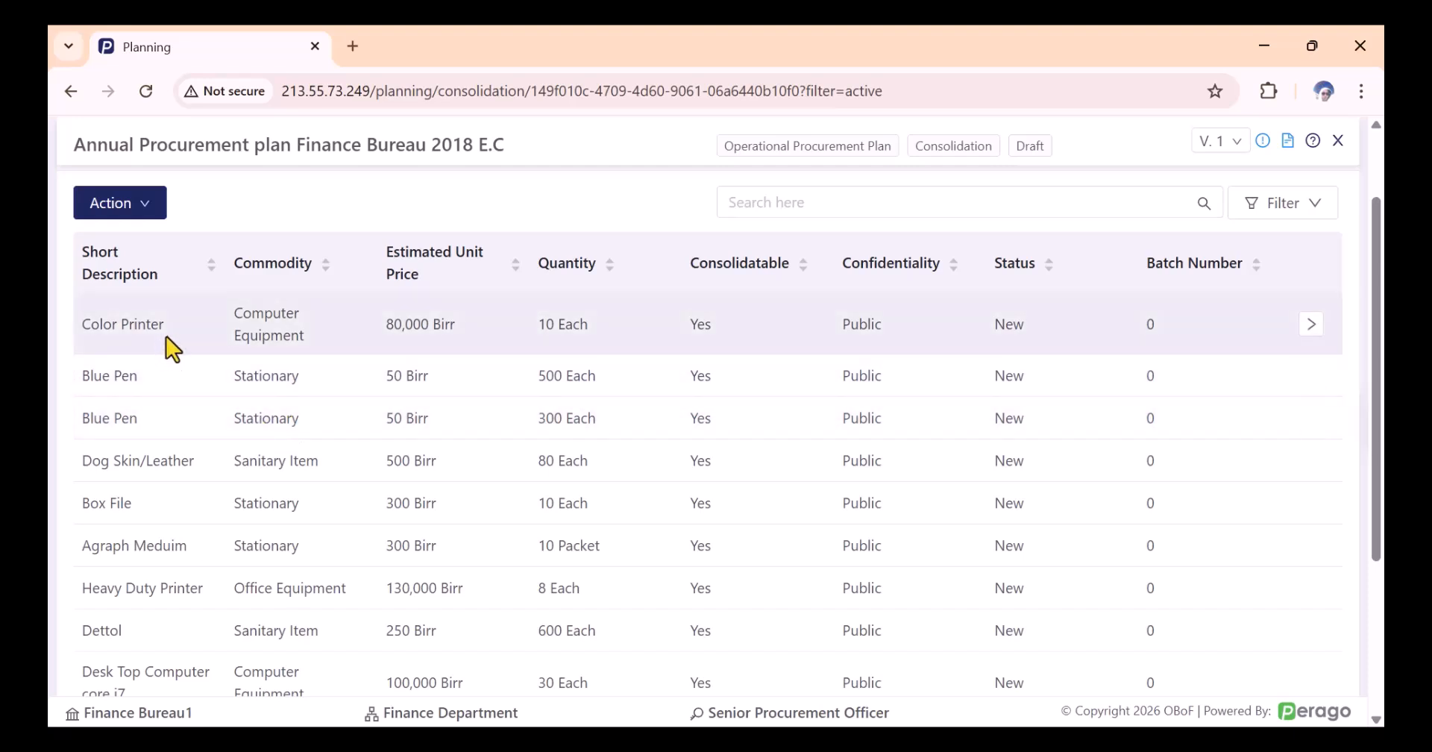
left_click_drag(160, 378, 103, 412)
double_click(128, 417)
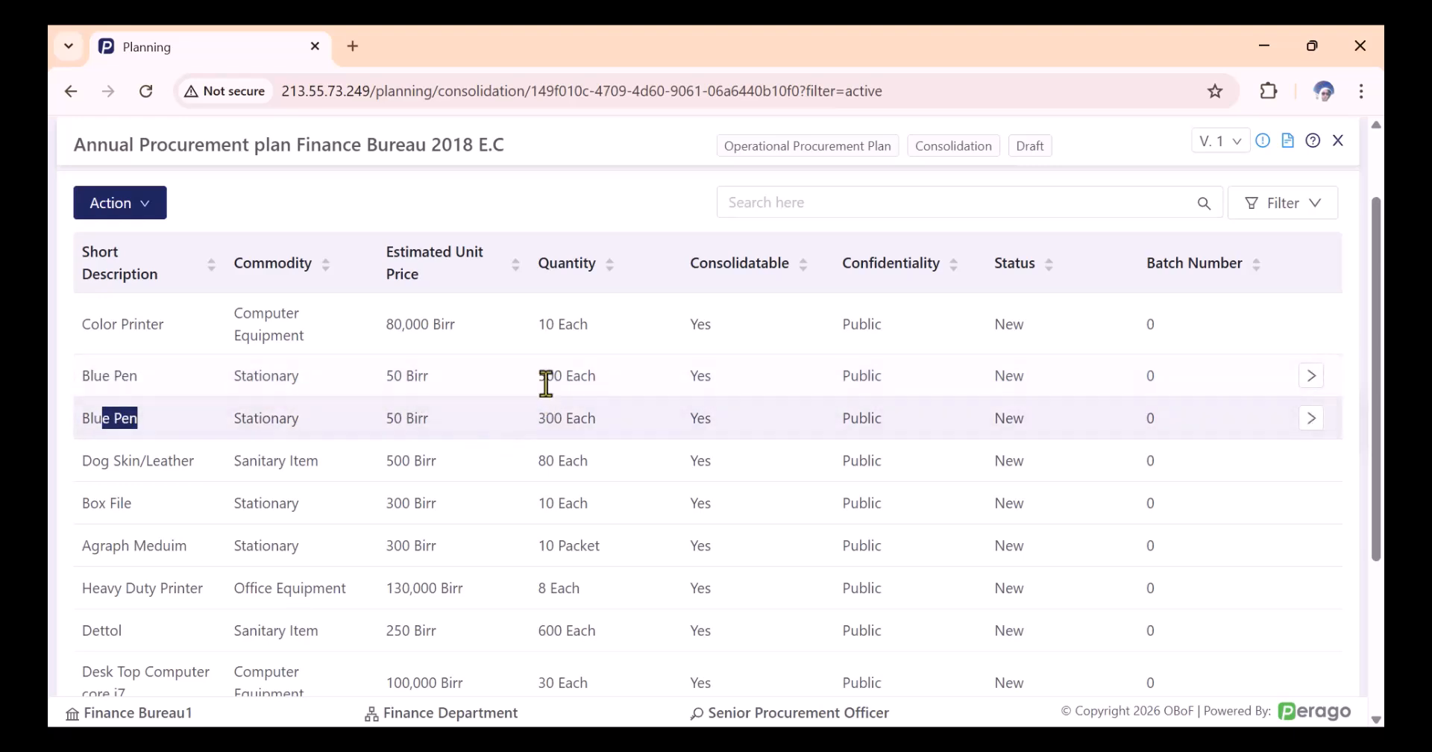
scroll(675, 417, "up", 2)
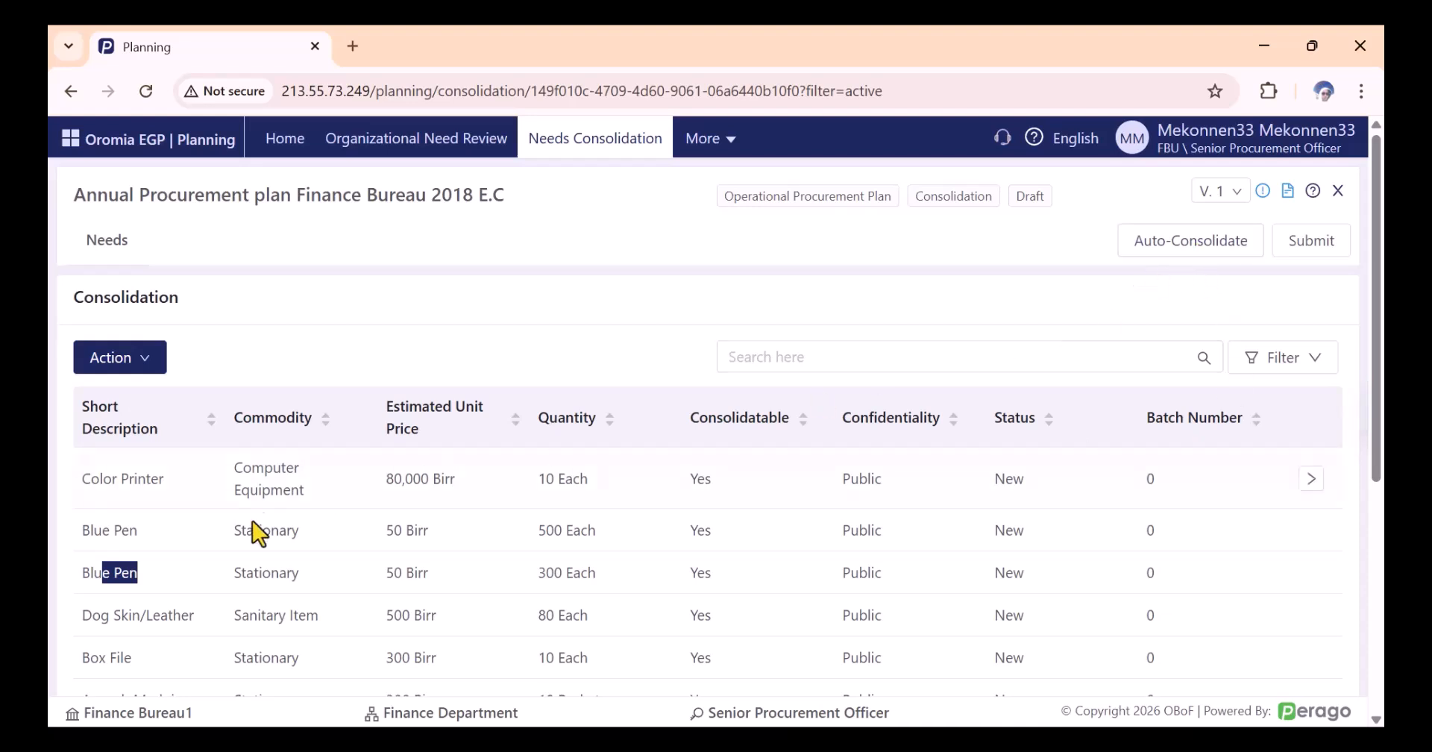
scroll(384, 384, "down", 2)
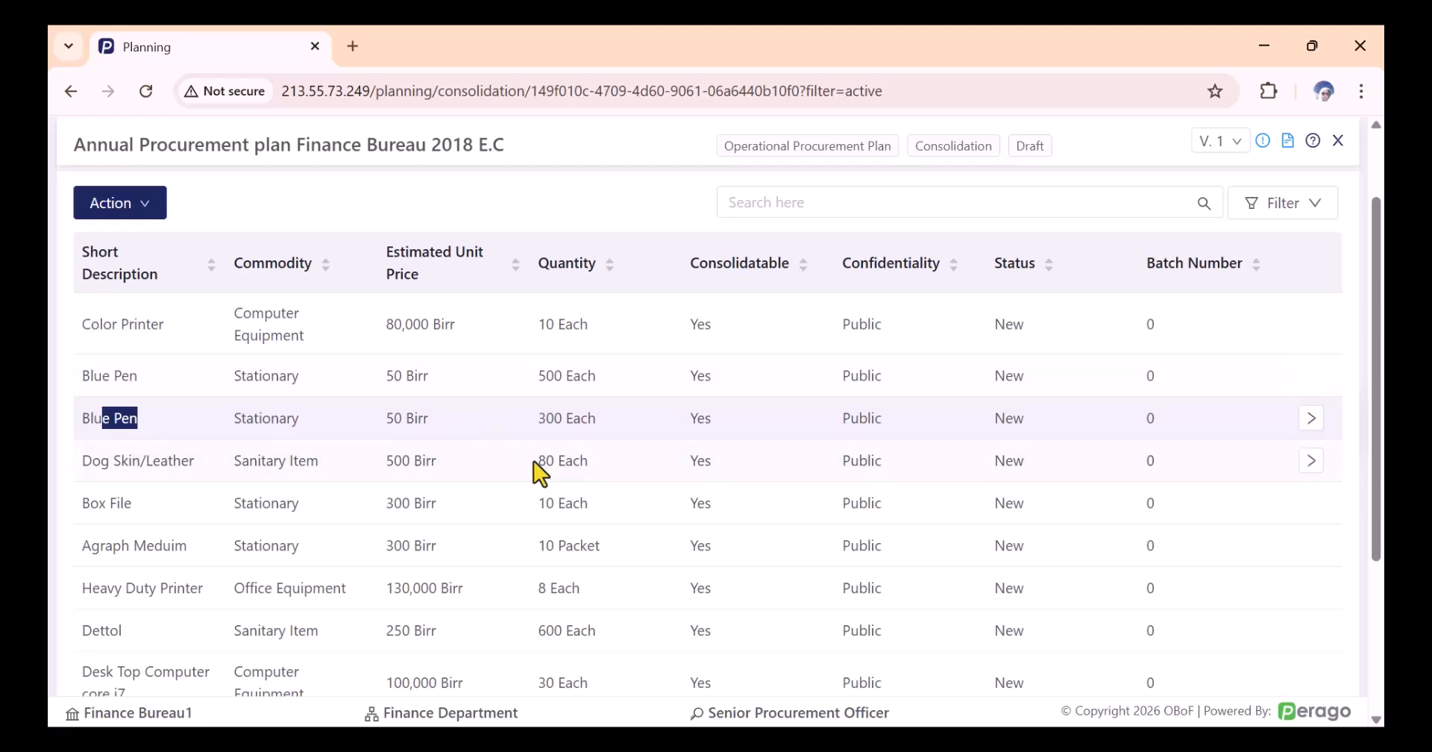
scroll(566, 467, "up", 2)
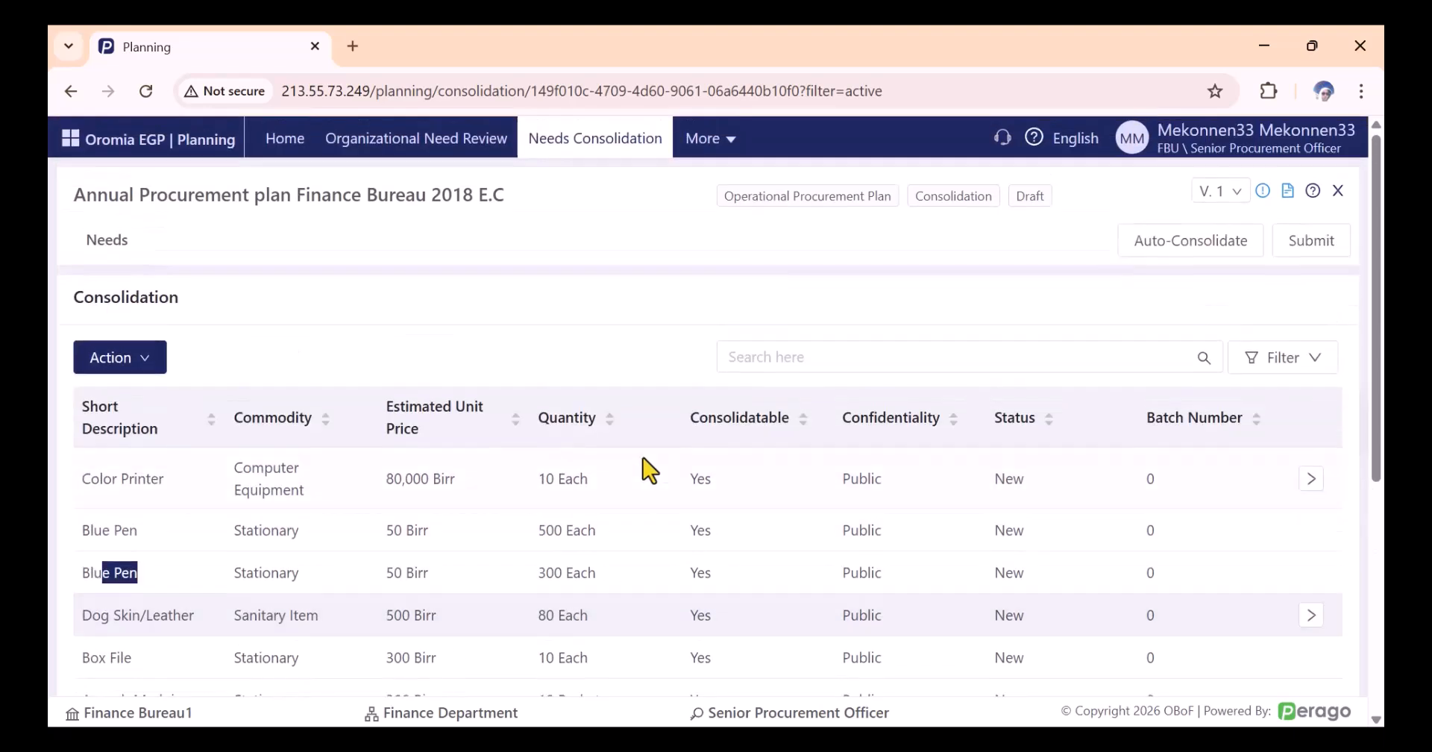
Step: Auto-consolidate the needs of the Annual Procurement plan Finance Bureau 2018 E.C and check the resulting need list
left_click(1192, 242)
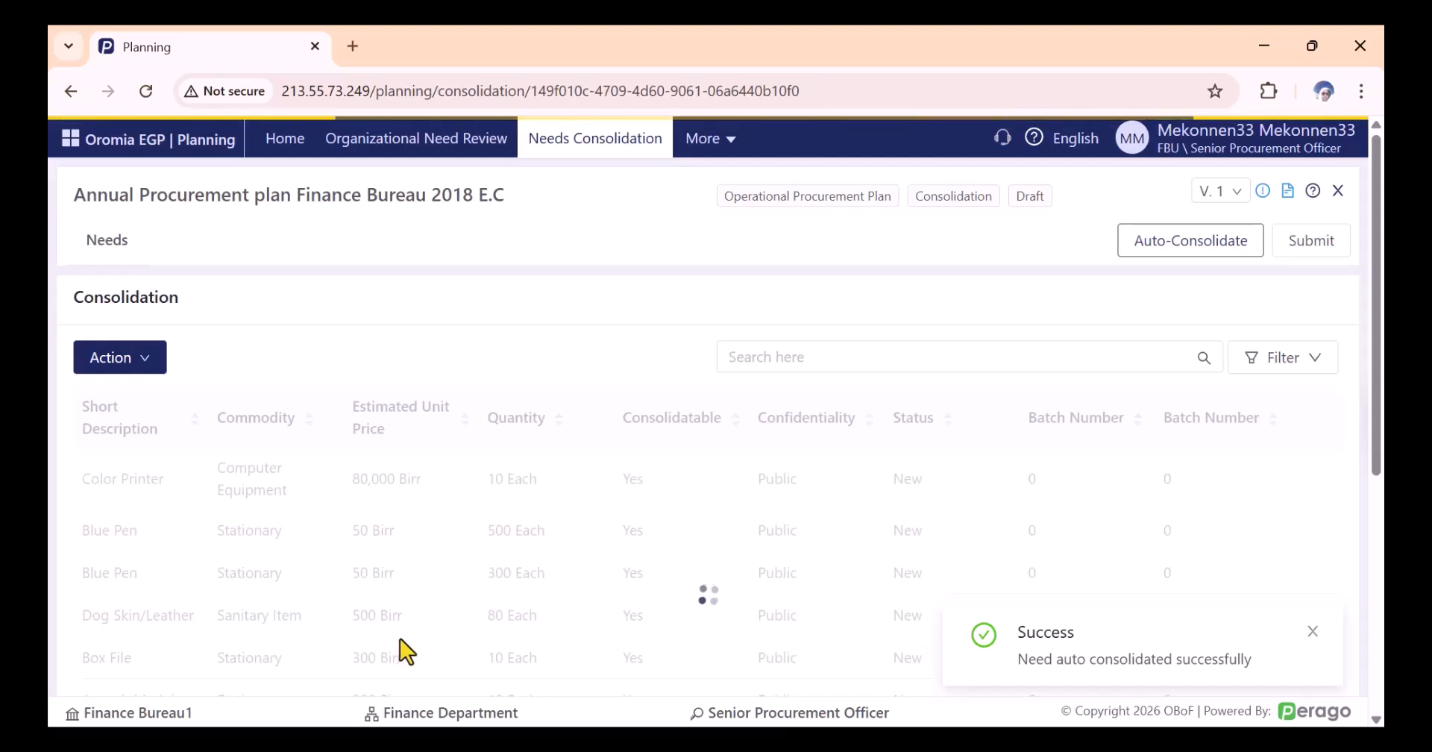
scroll(381, 672, "down", 2)
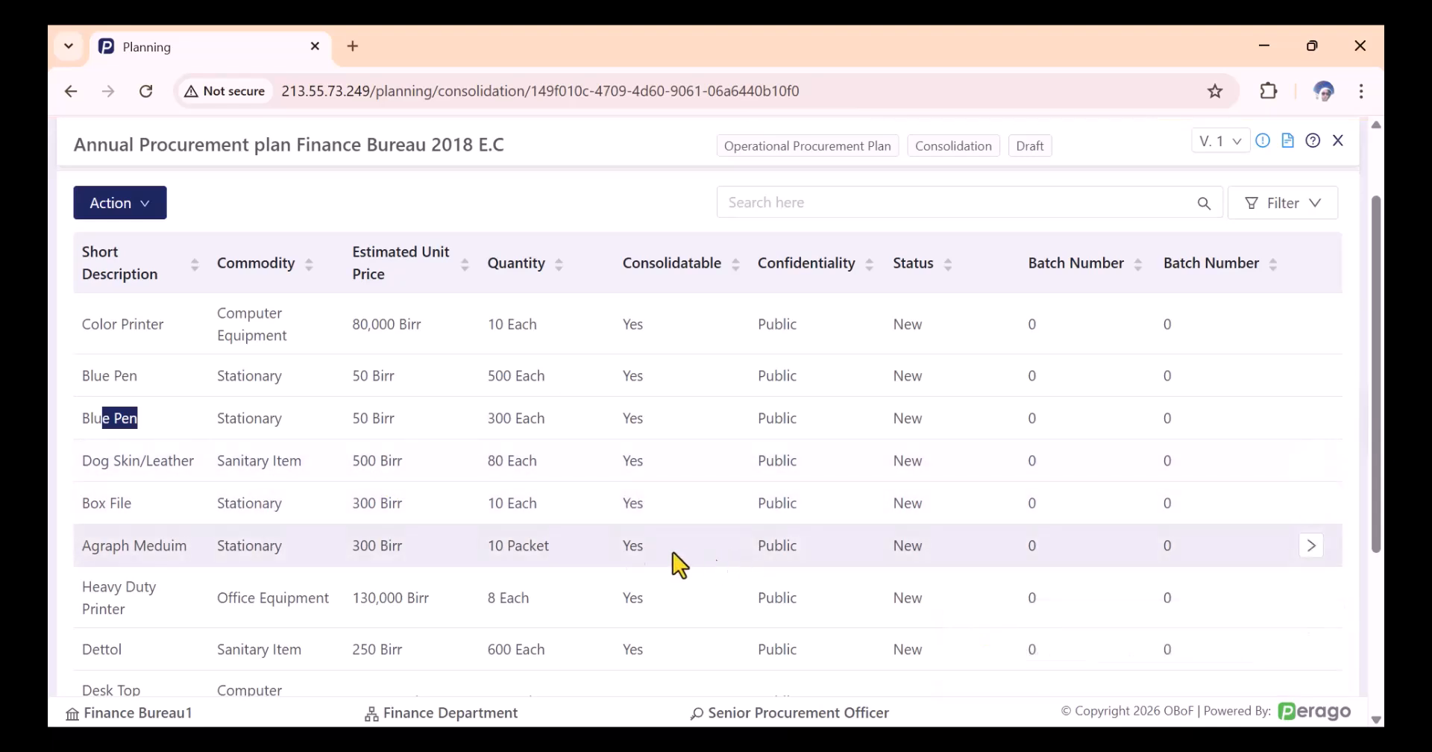
scroll(507, 531, "down", 3)
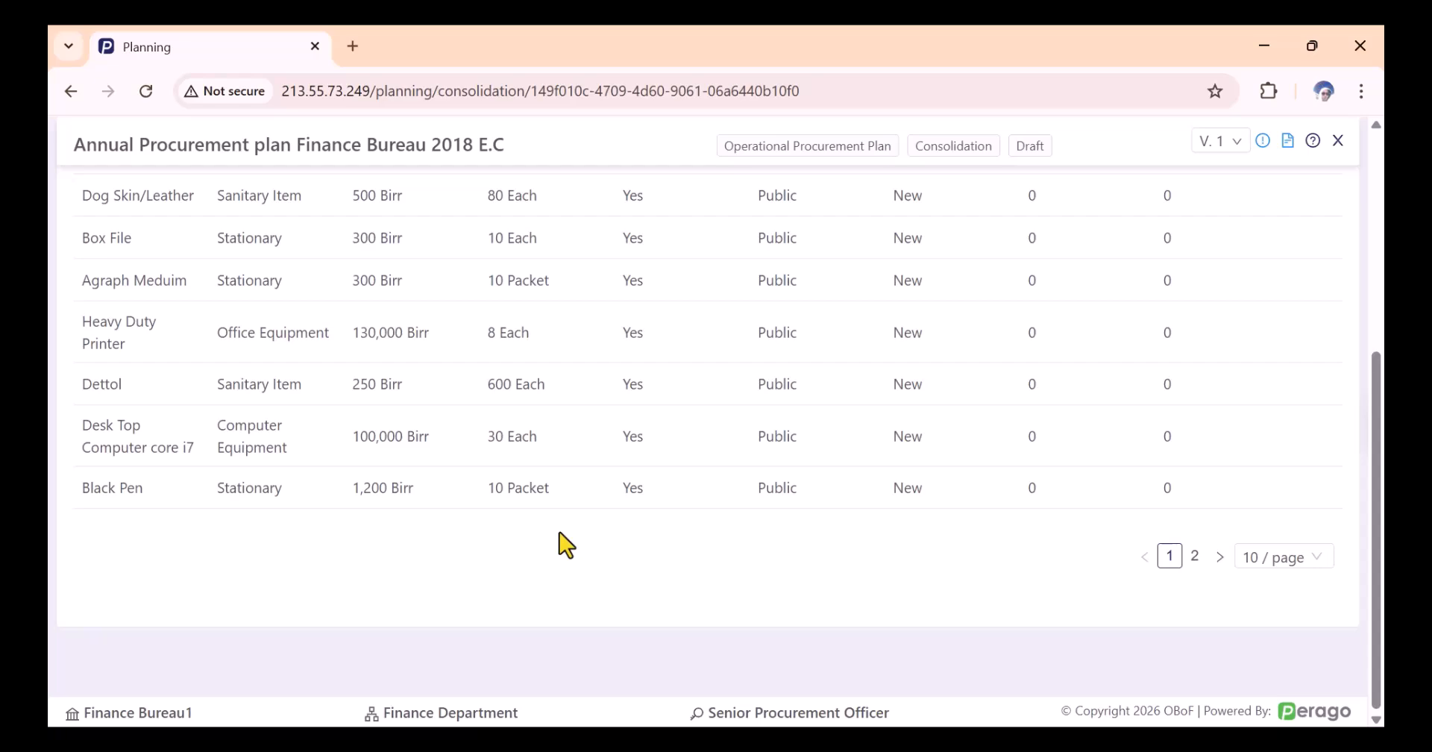
Step: Open the 500 Each Blue Pen need from the consolidation list and expand its Consolidate Needs section
scroll(558, 526, "up", 4)
left_click(285, 434)
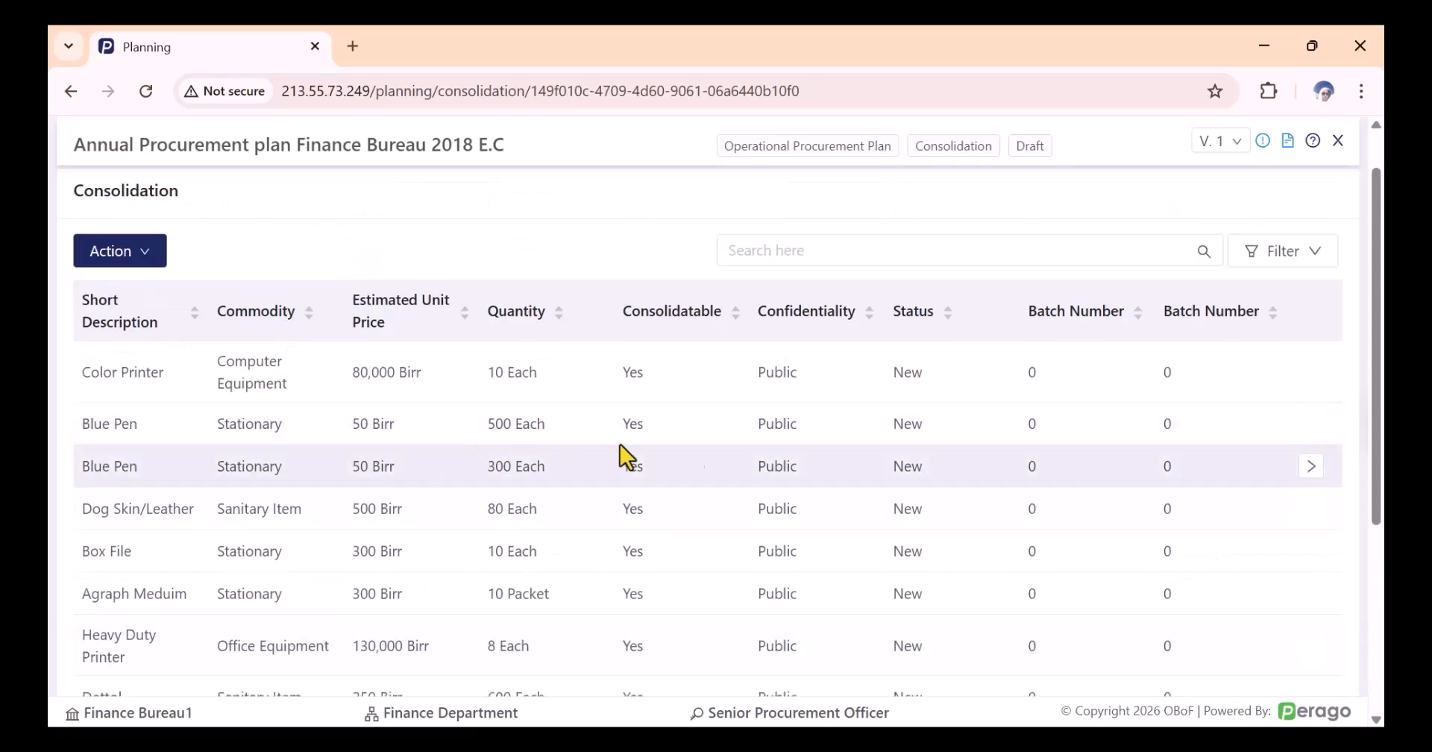
left_click(1311, 435)
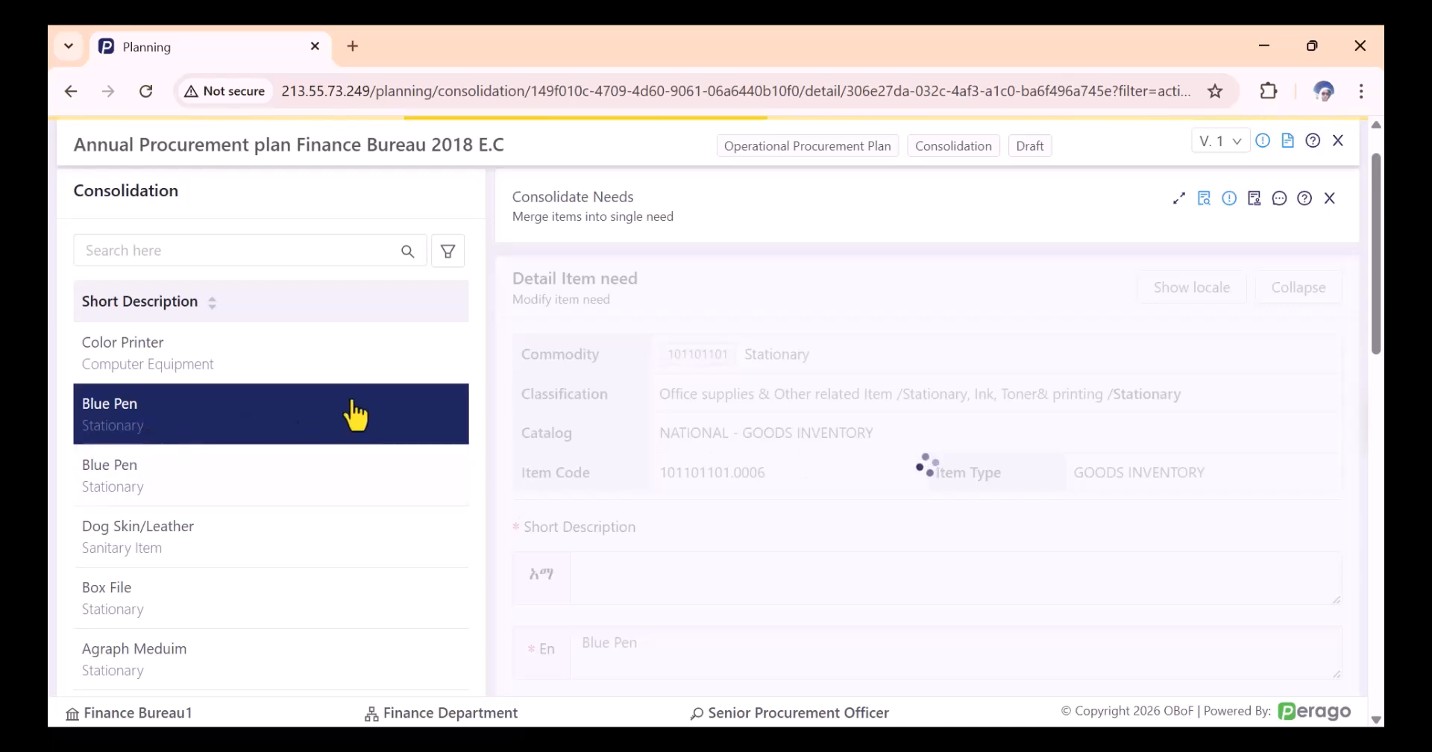
scroll(767, 355, "down", 6)
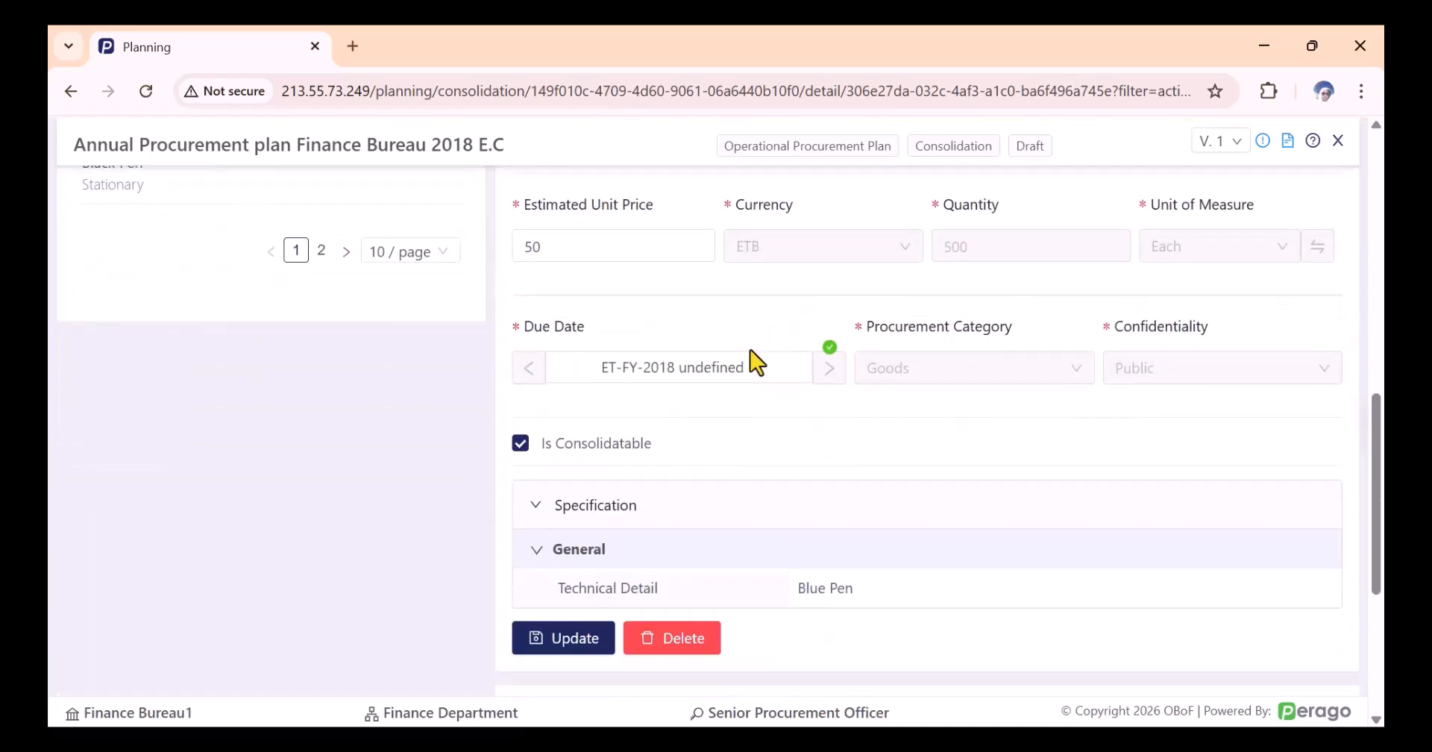
scroll(749, 334, "down", 5)
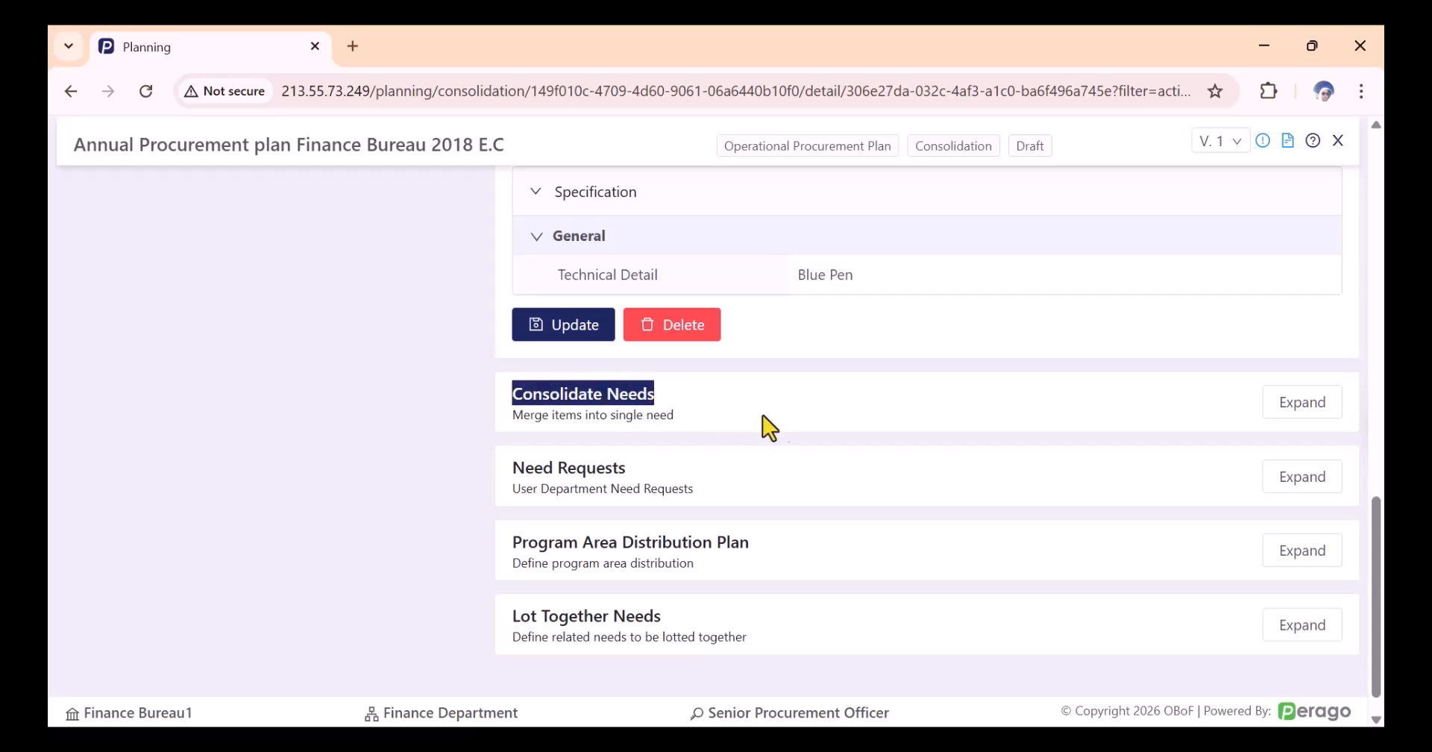
left_click(1279, 406)
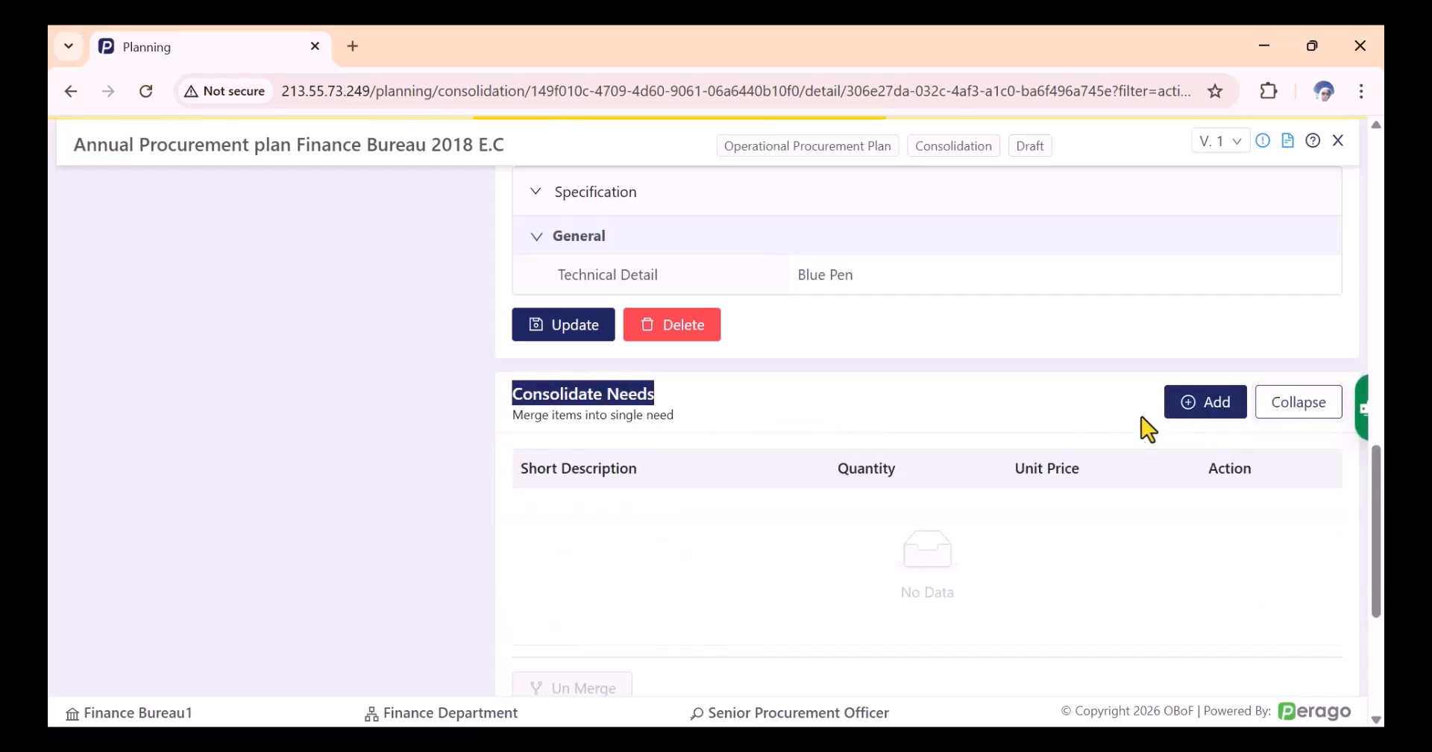
Step: Merge the 300 Each Blue Pen need into the primary 500 Each Blue Pen need and check the merged quantity
left_click(1211, 407)
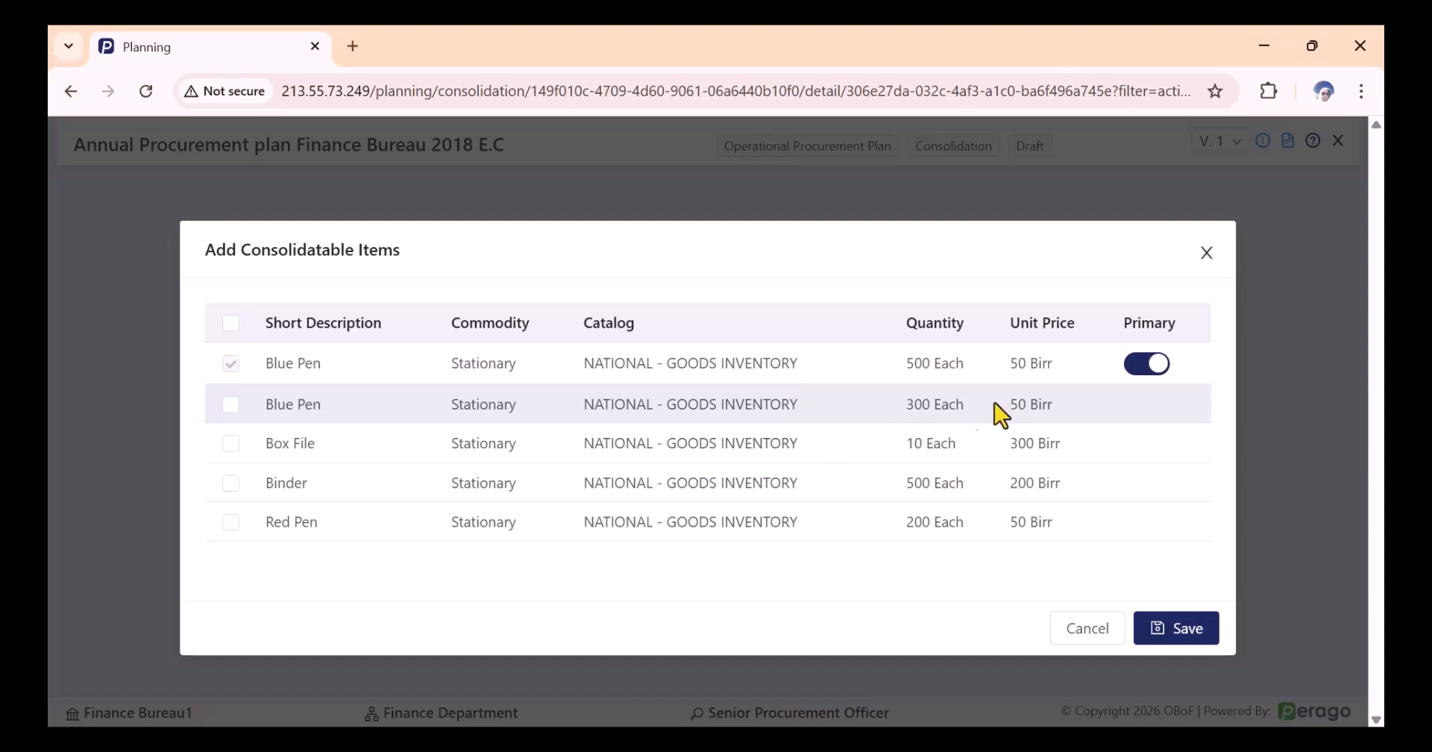
left_click(231, 404)
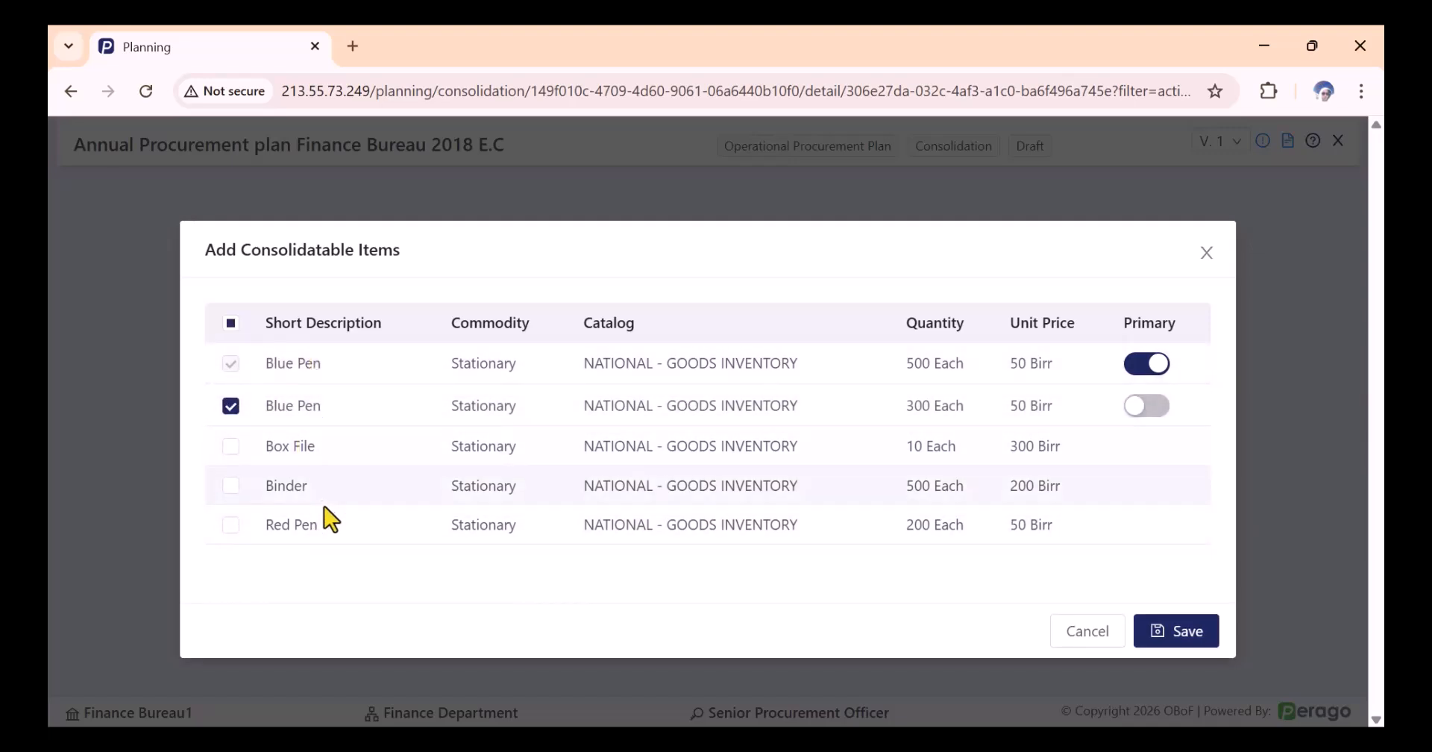
left_click(1190, 634)
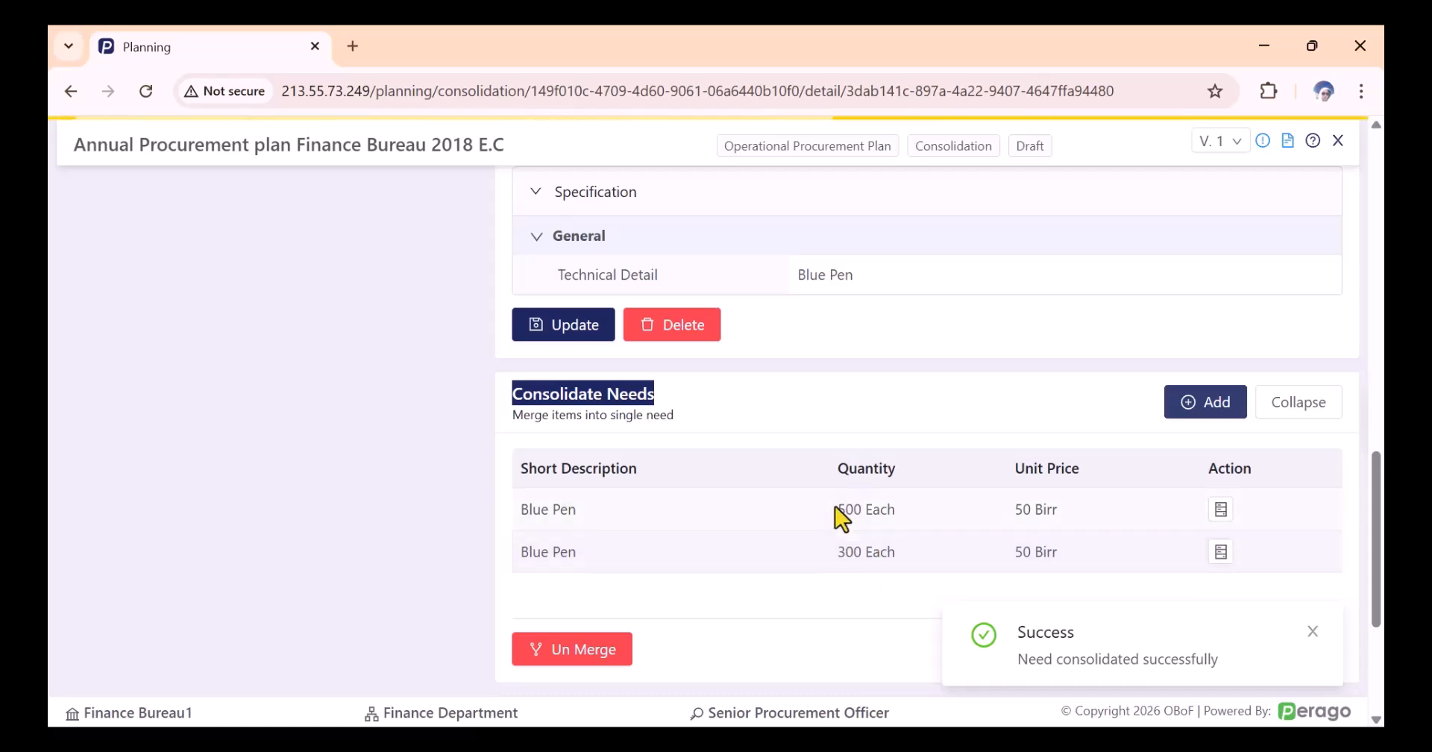
scroll(853, 537, "up", 5)
scroll(844, 467, "up", 1)
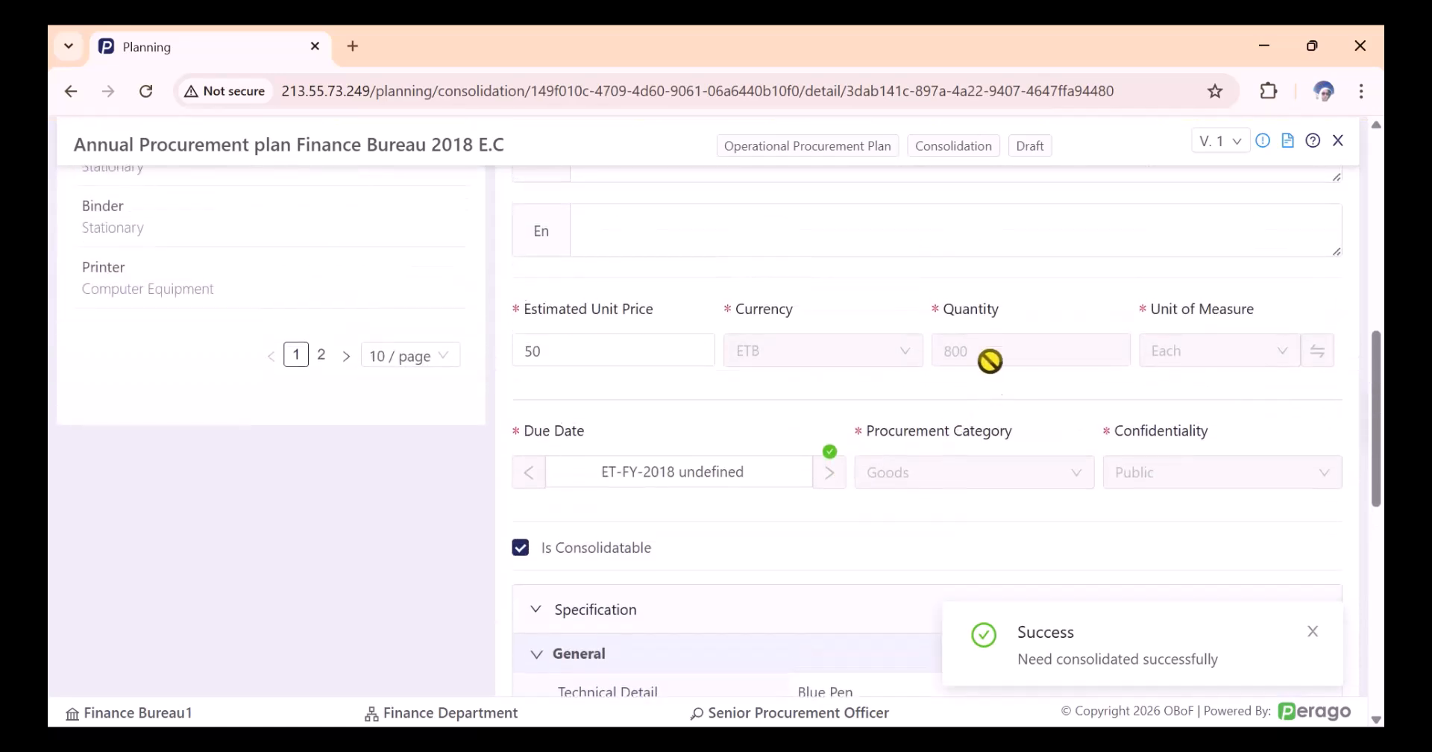
scroll(532, 448, "up", 4)
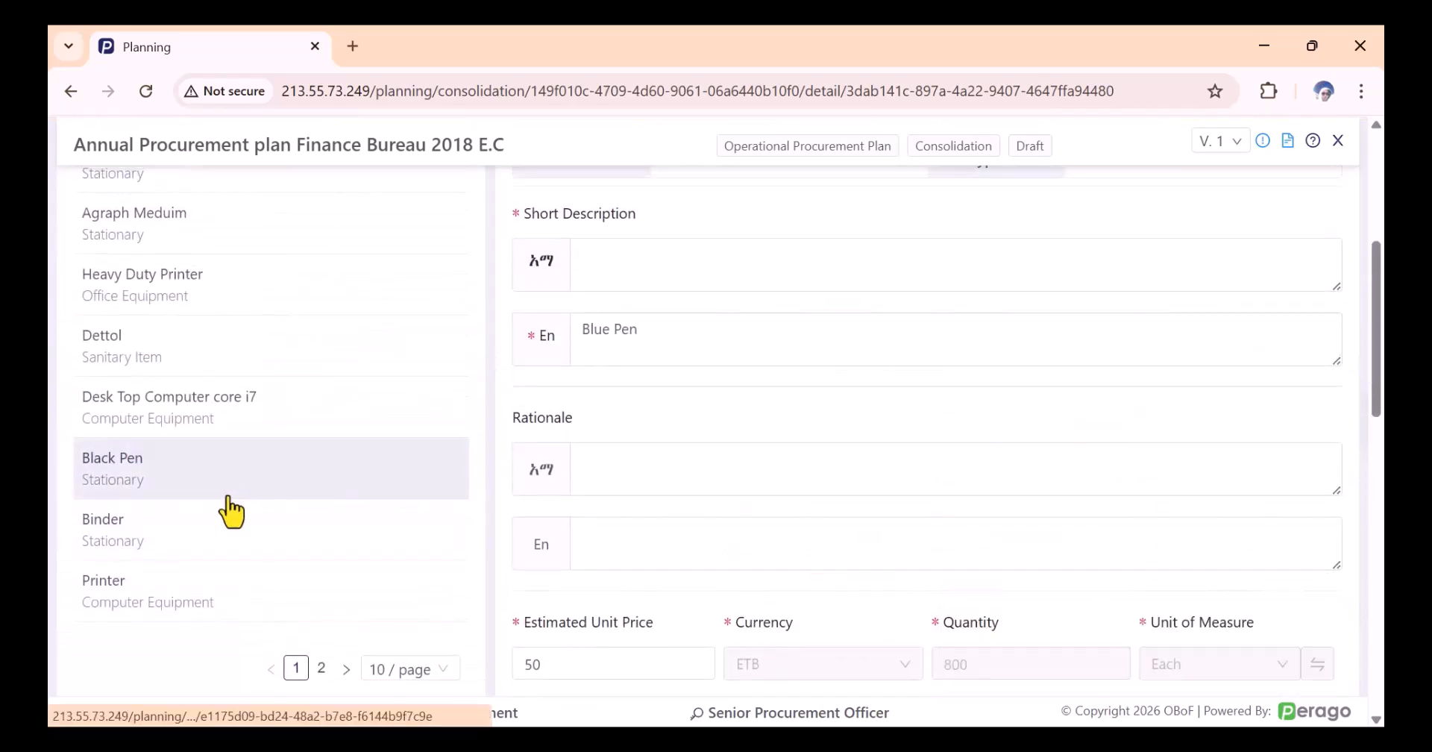
scroll(232, 512, "up", 6)
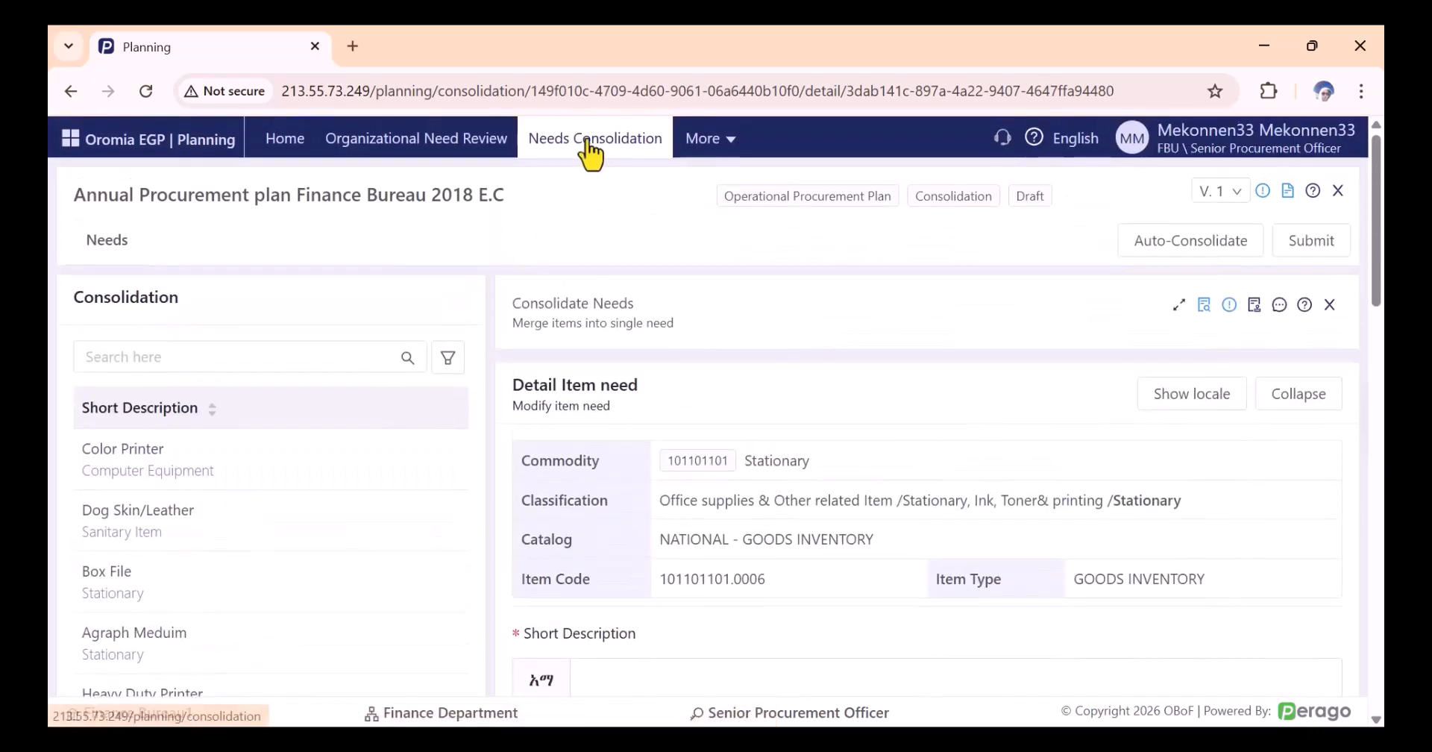
Step: Reopen the plan from the needs consolidation list and look through its first page of needs after the merge
left_click(594, 139)
left_click(365, 351)
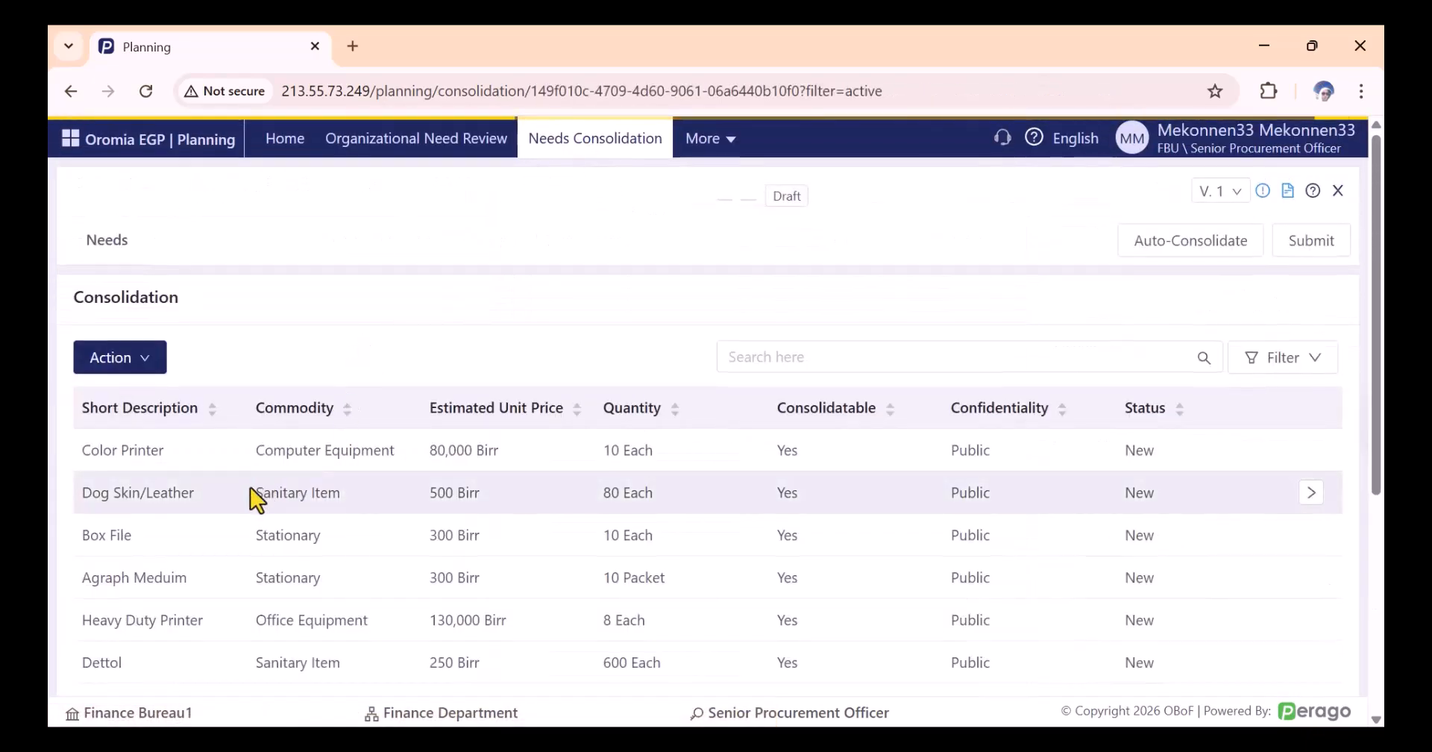
scroll(250, 492, "down", 2)
scroll(174, 423, "down", 1)
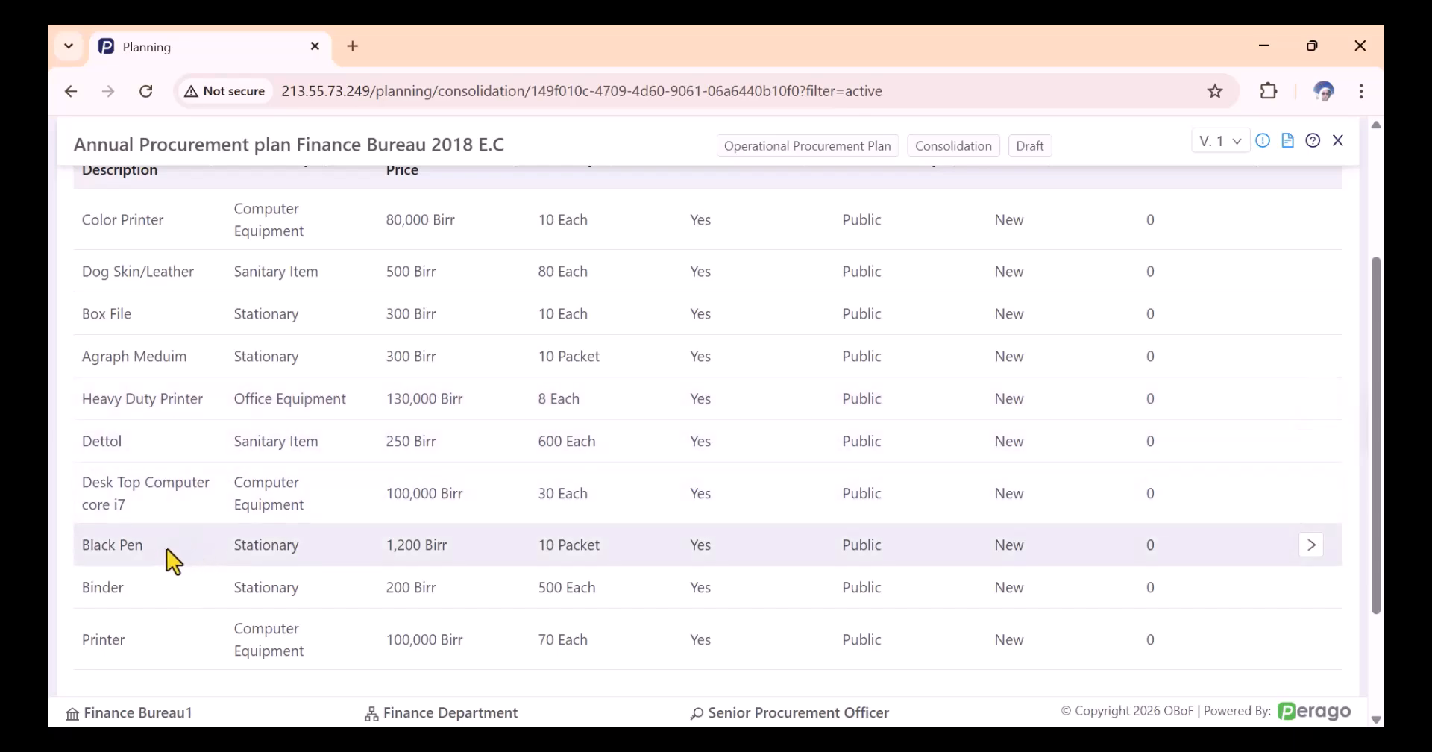
scroll(167, 552, "down", 1)
scroll(153, 470, "up", 4)
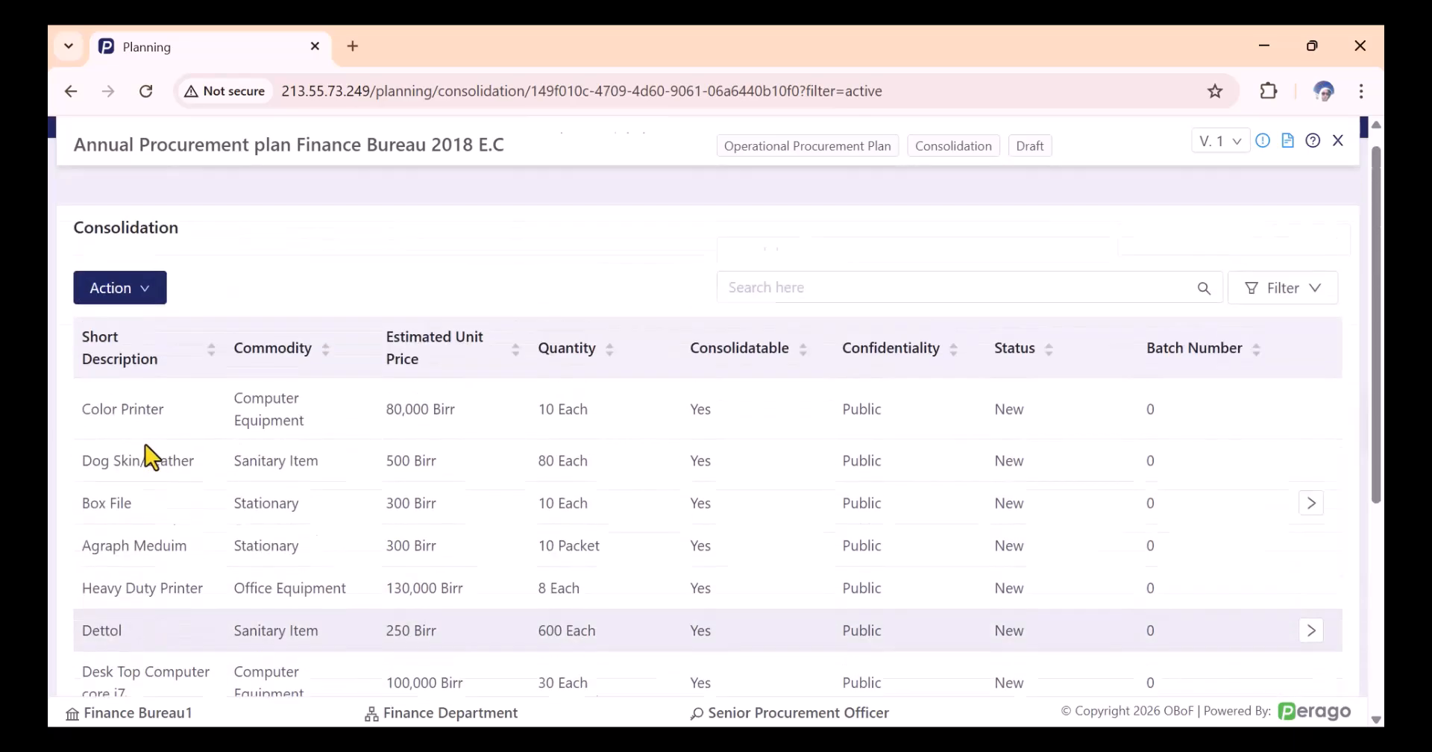
scroll(196, 520, "down", 2)
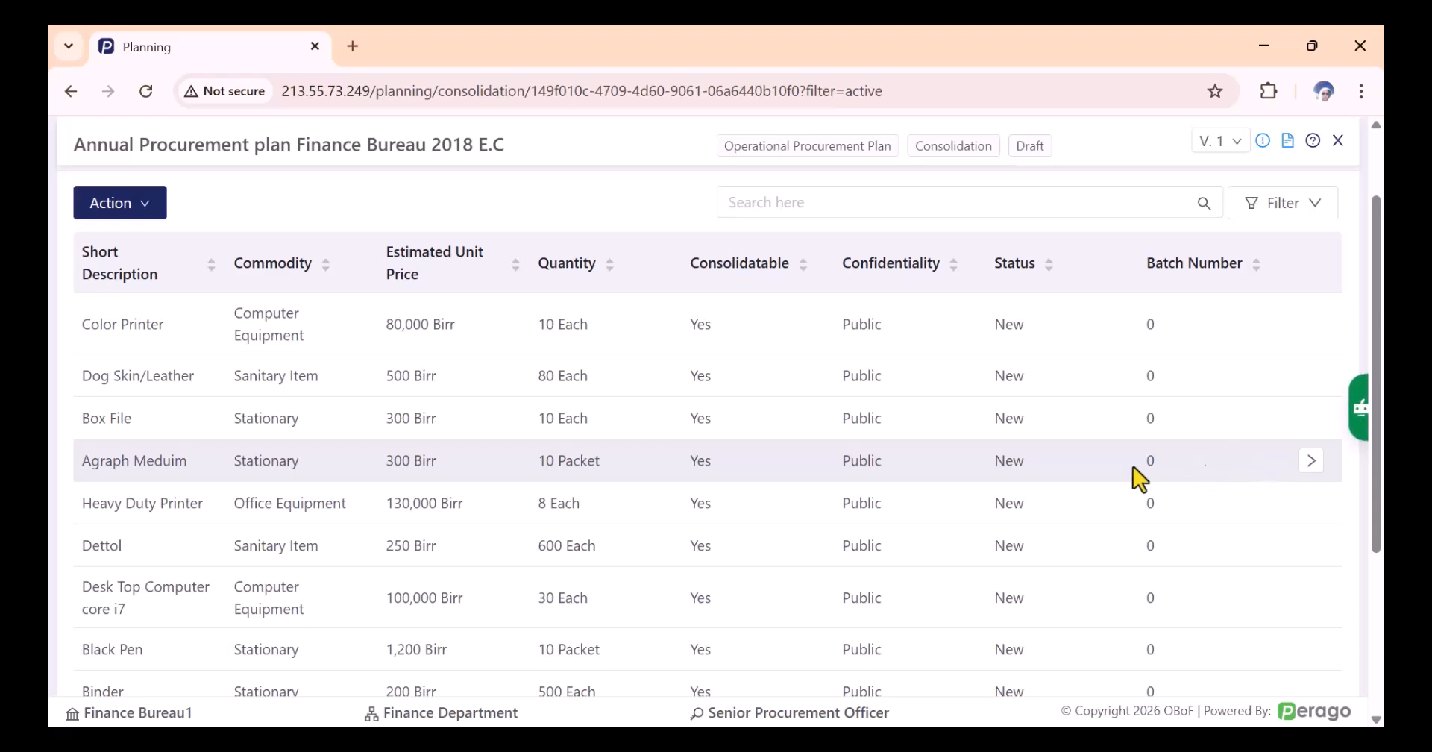
scroll(147, 467, "down", 3)
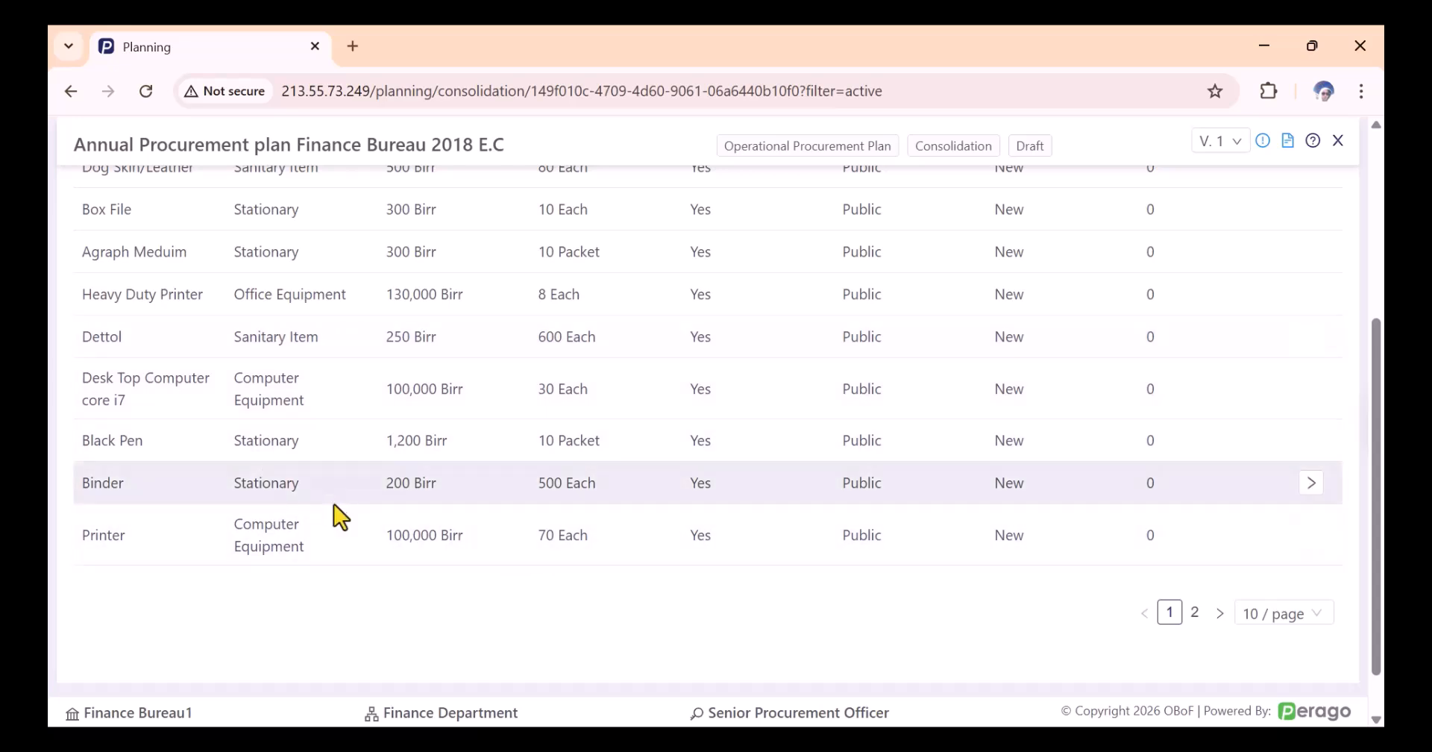
scroll(321, 511, "up", 5)
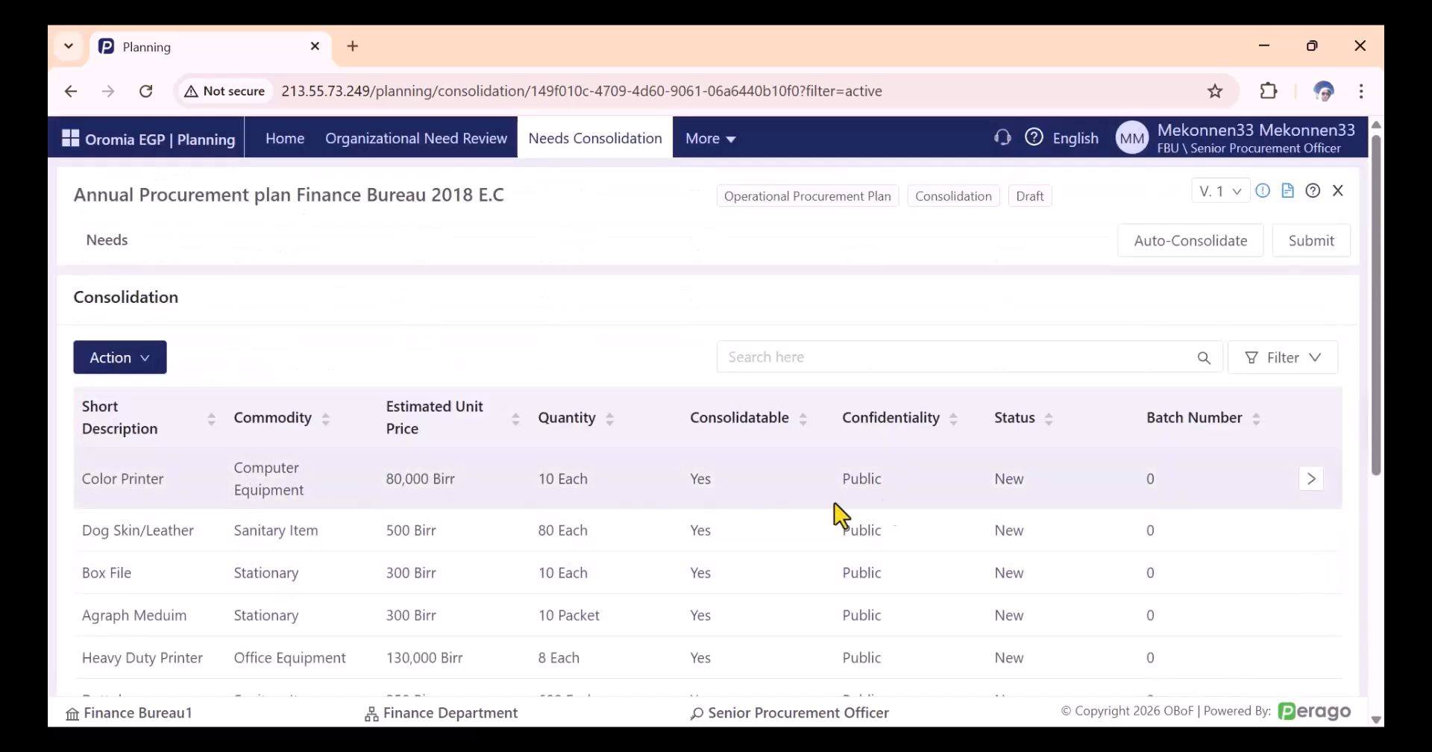
Step: Open the Color Printer need, view the items it can be consolidated with and close the selection without adding any
left_click(1313, 483)
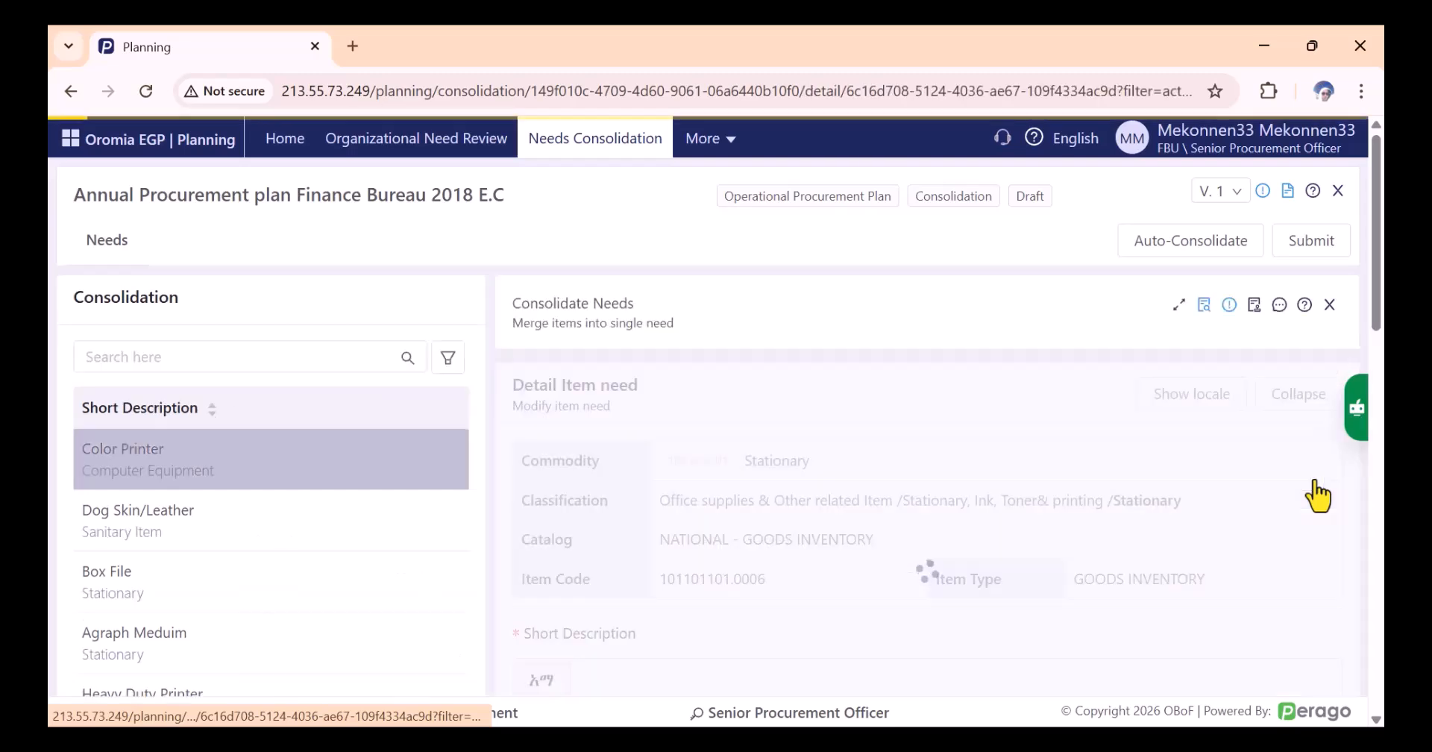
scroll(933, 484, "down", 6)
scroll(815, 522, "down", 10)
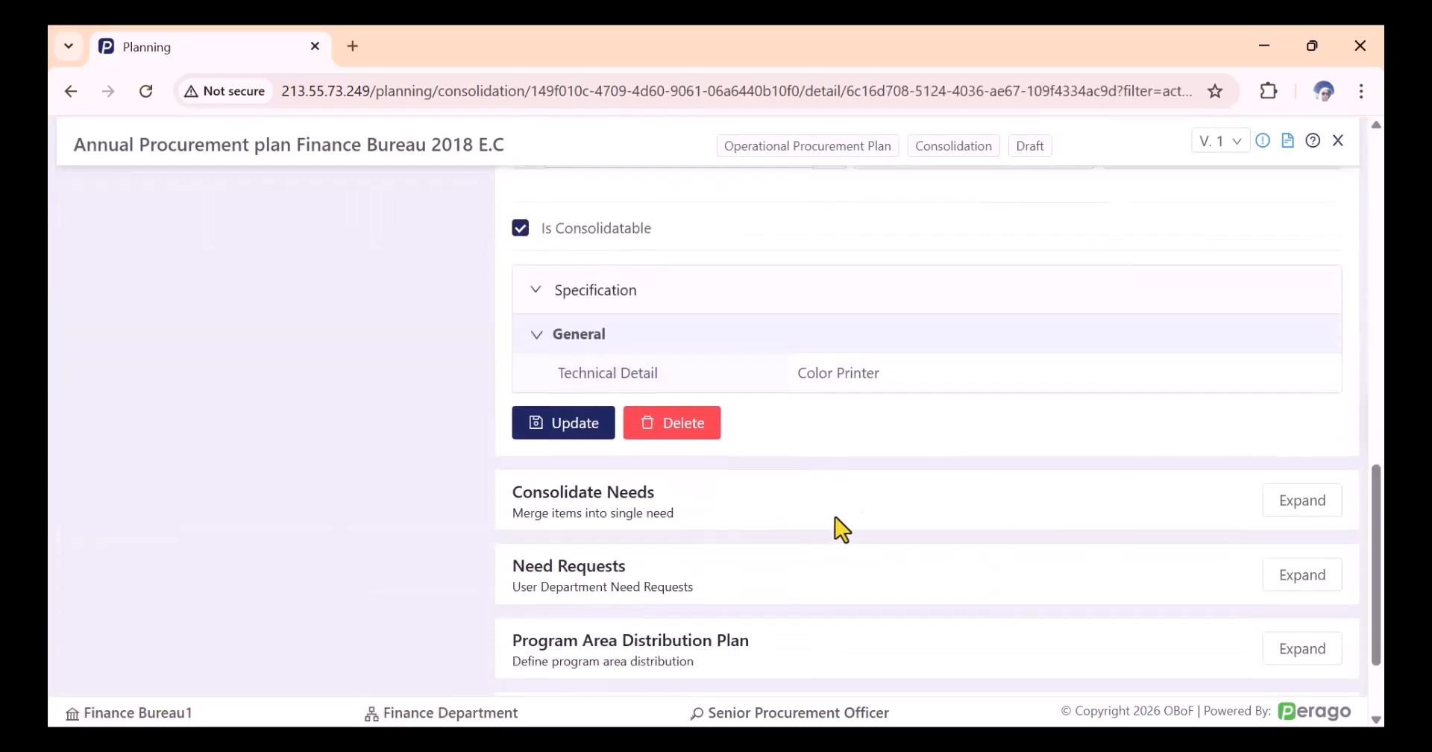
left_click(1298, 403)
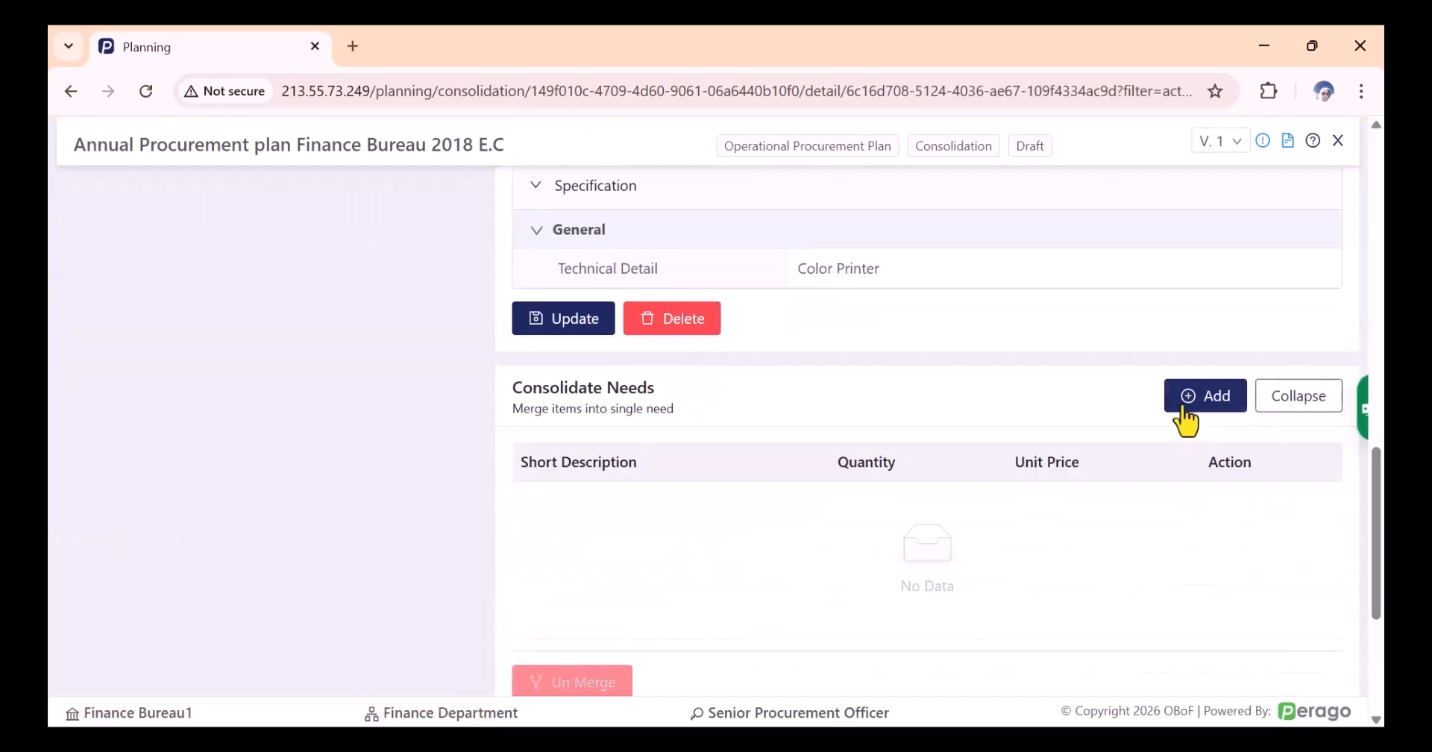
left_click(1186, 398)
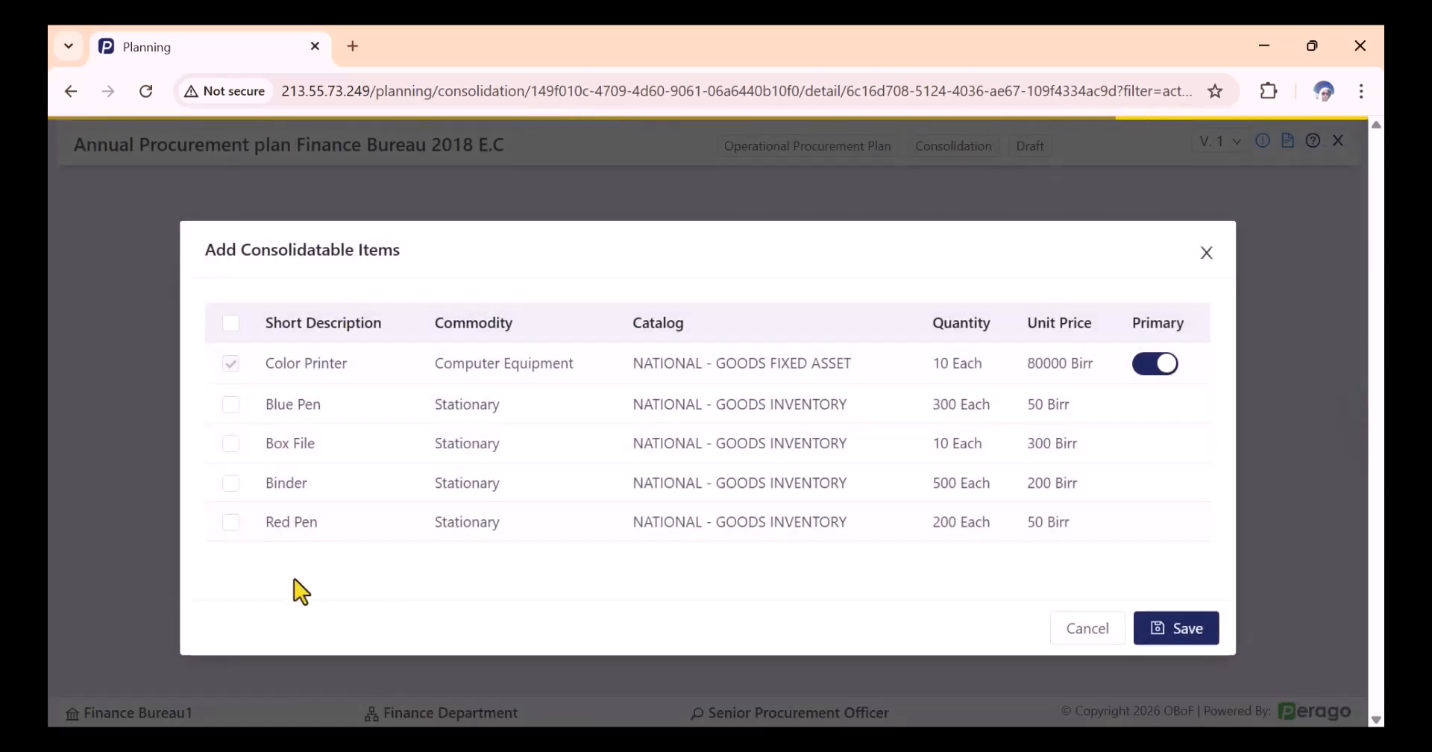
left_click(1086, 627)
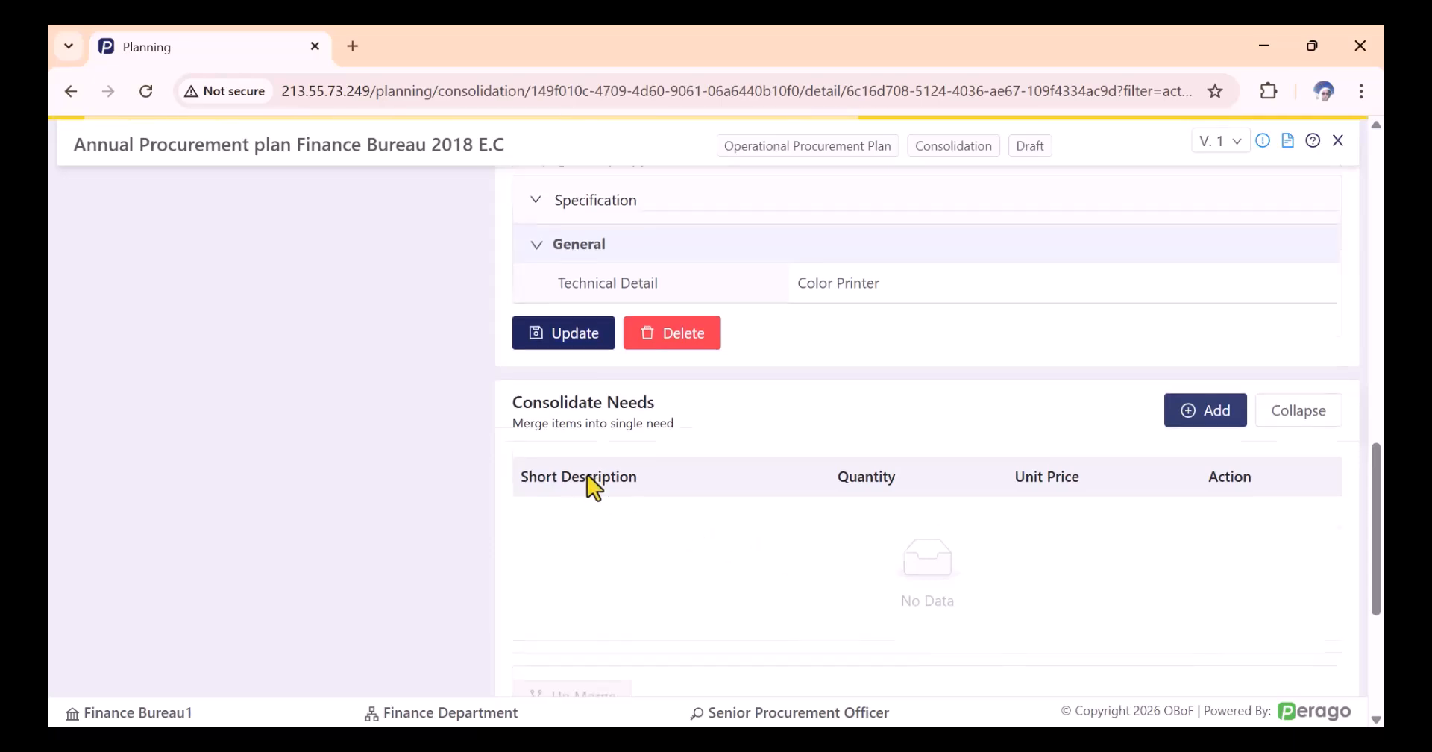
Step: Review the Color Printer need's item details and expand its user department need requests
scroll(298, 454, "up", 12)
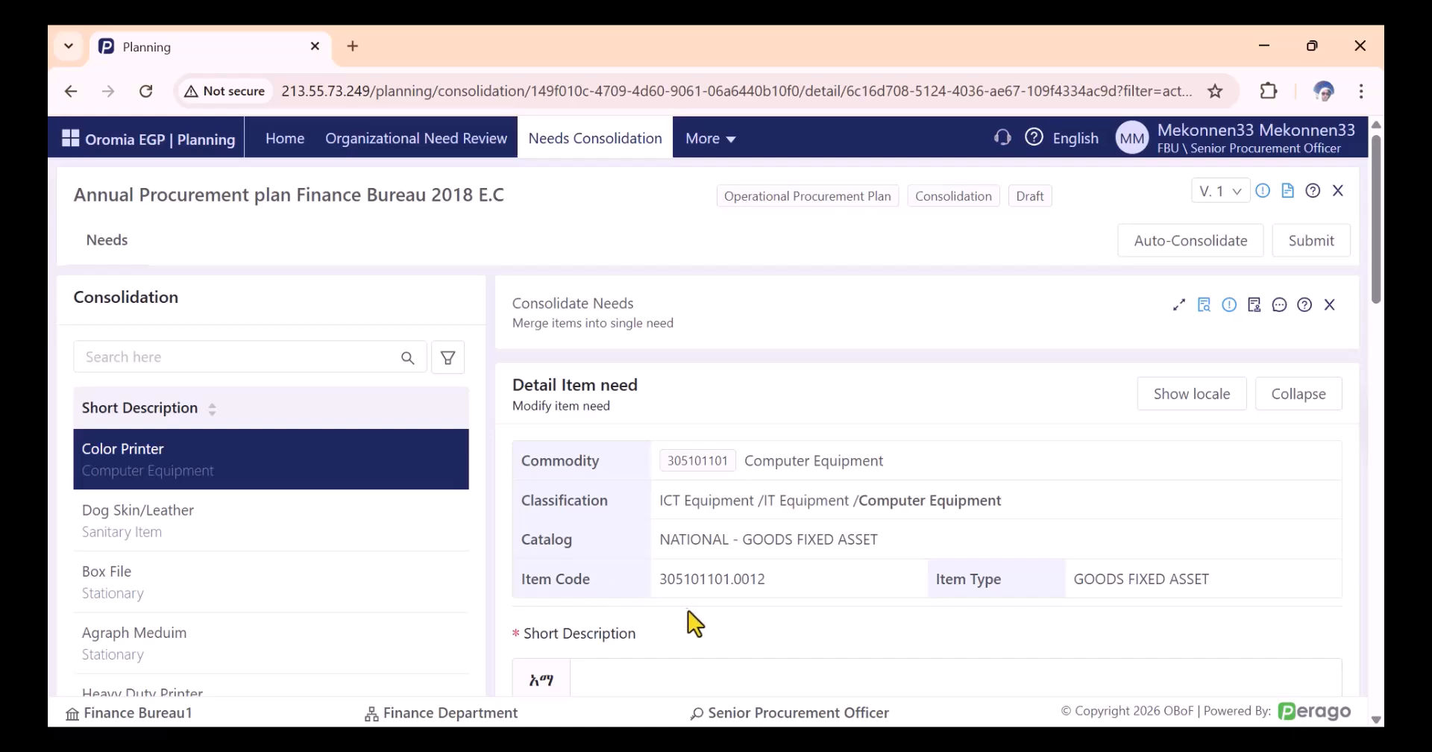
scroll(816, 567, "down", 15)
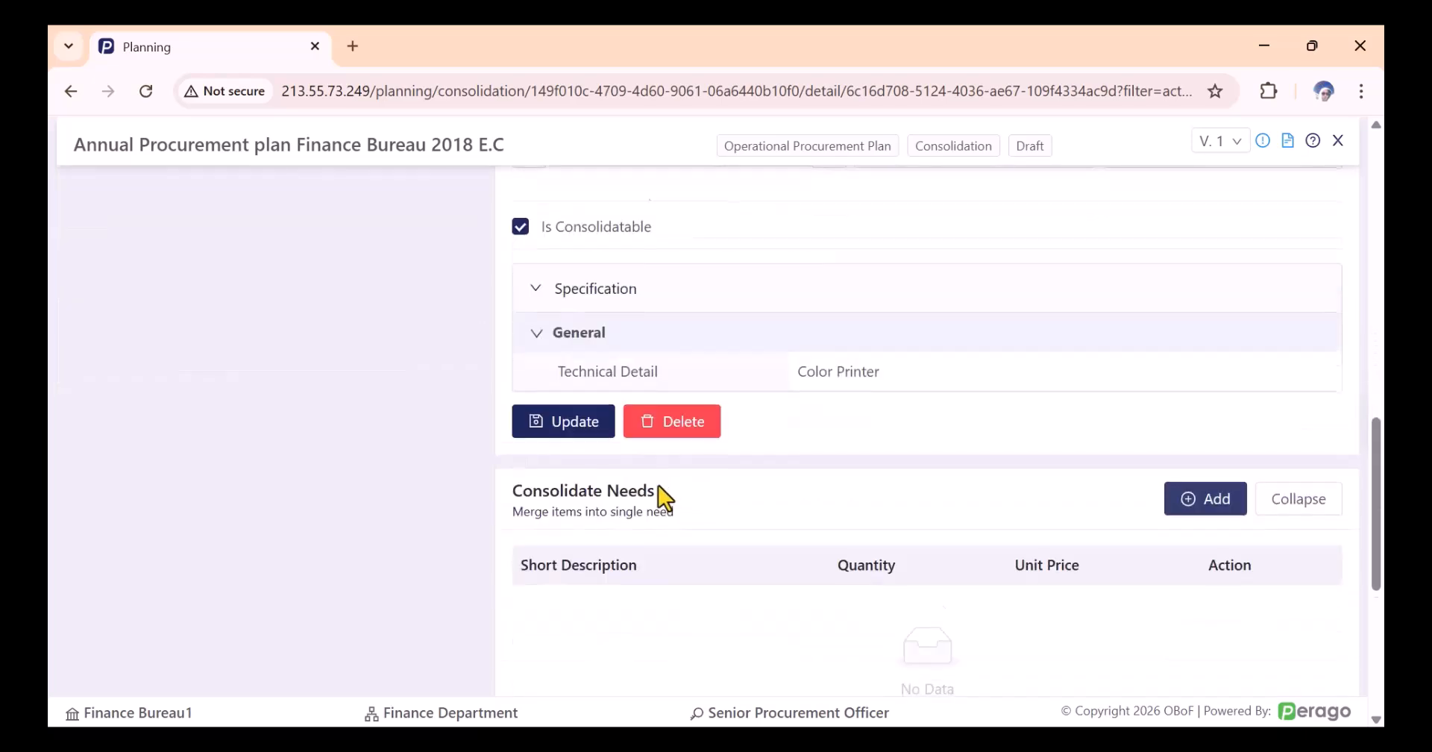
scroll(658, 481, "down", 5)
left_click(1275, 453)
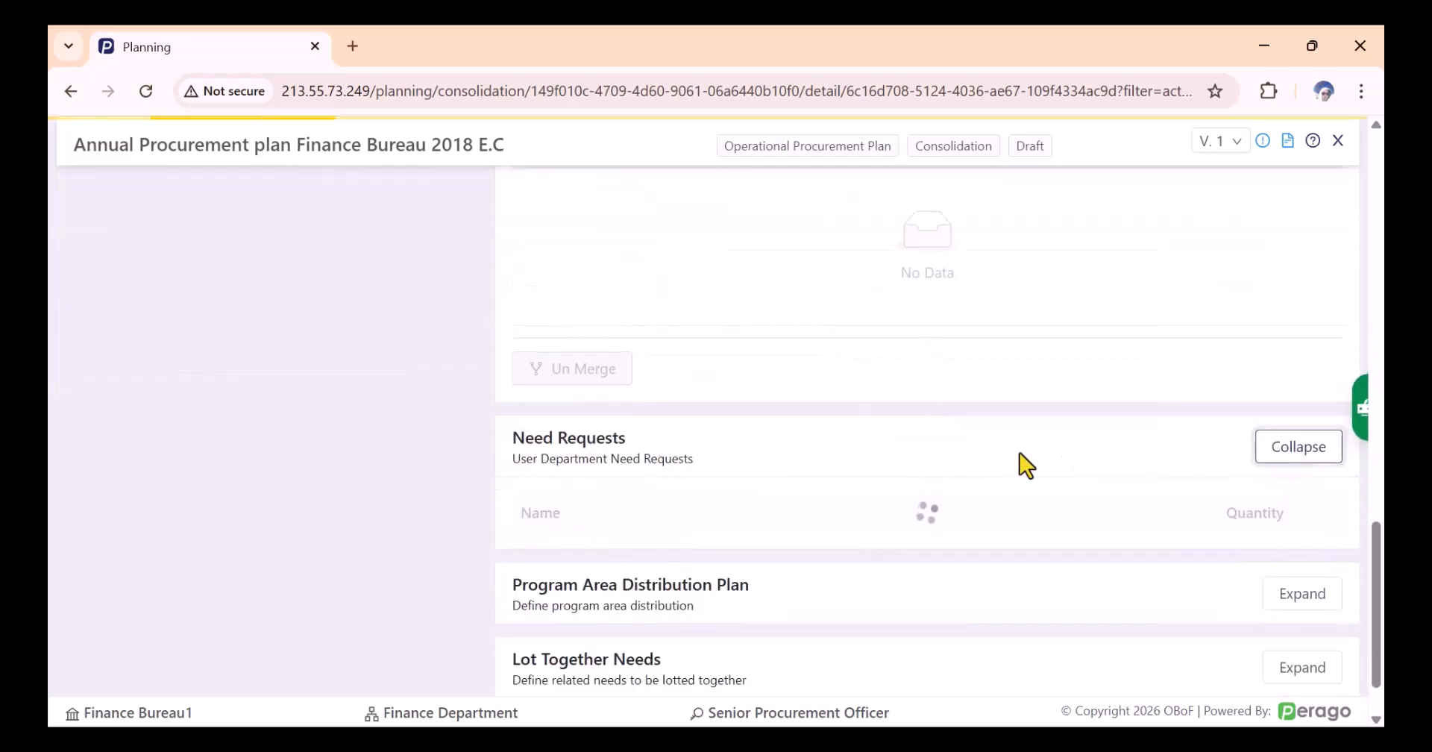
scroll(1056, 453, "down", 1)
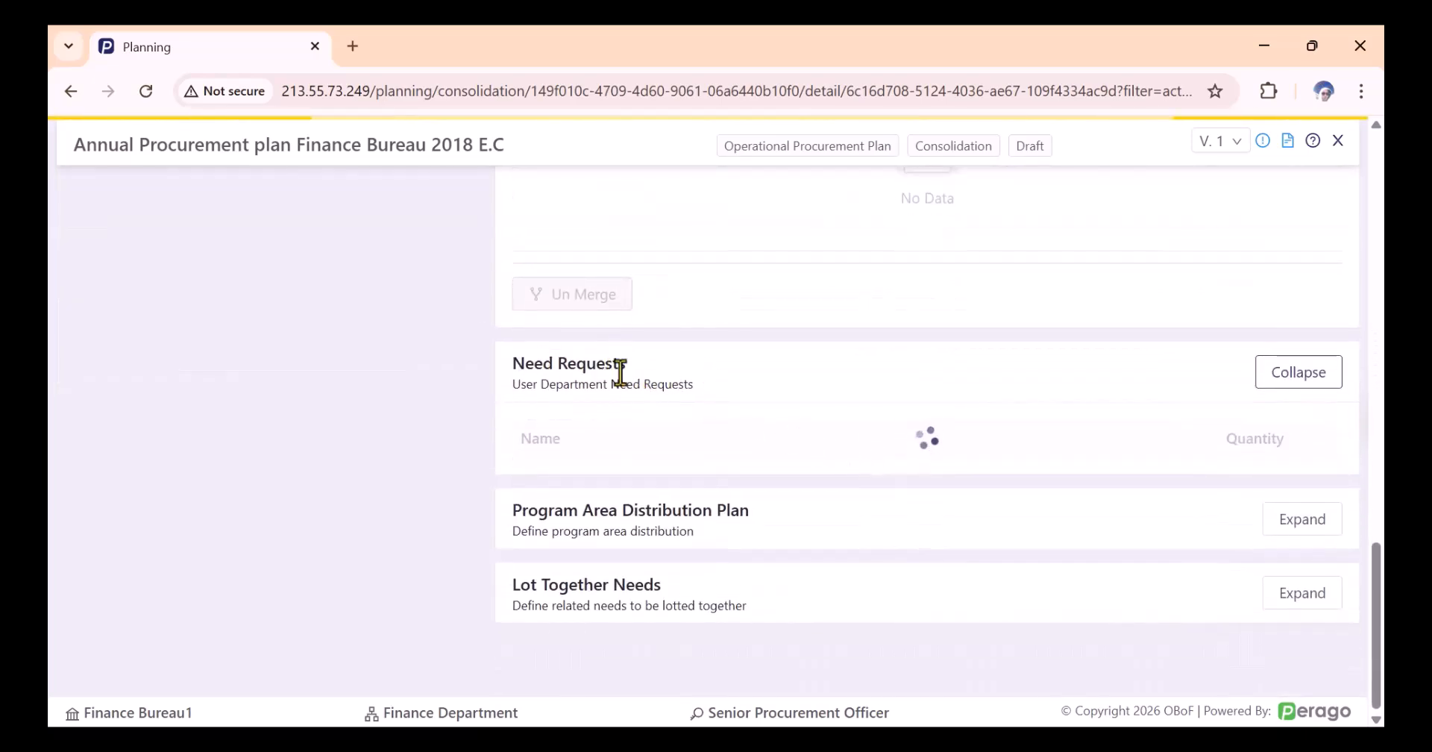
Step: Reload the page, reopen the plan from the needs consolidation list and view page 2 of its needs
left_click(154, 95)
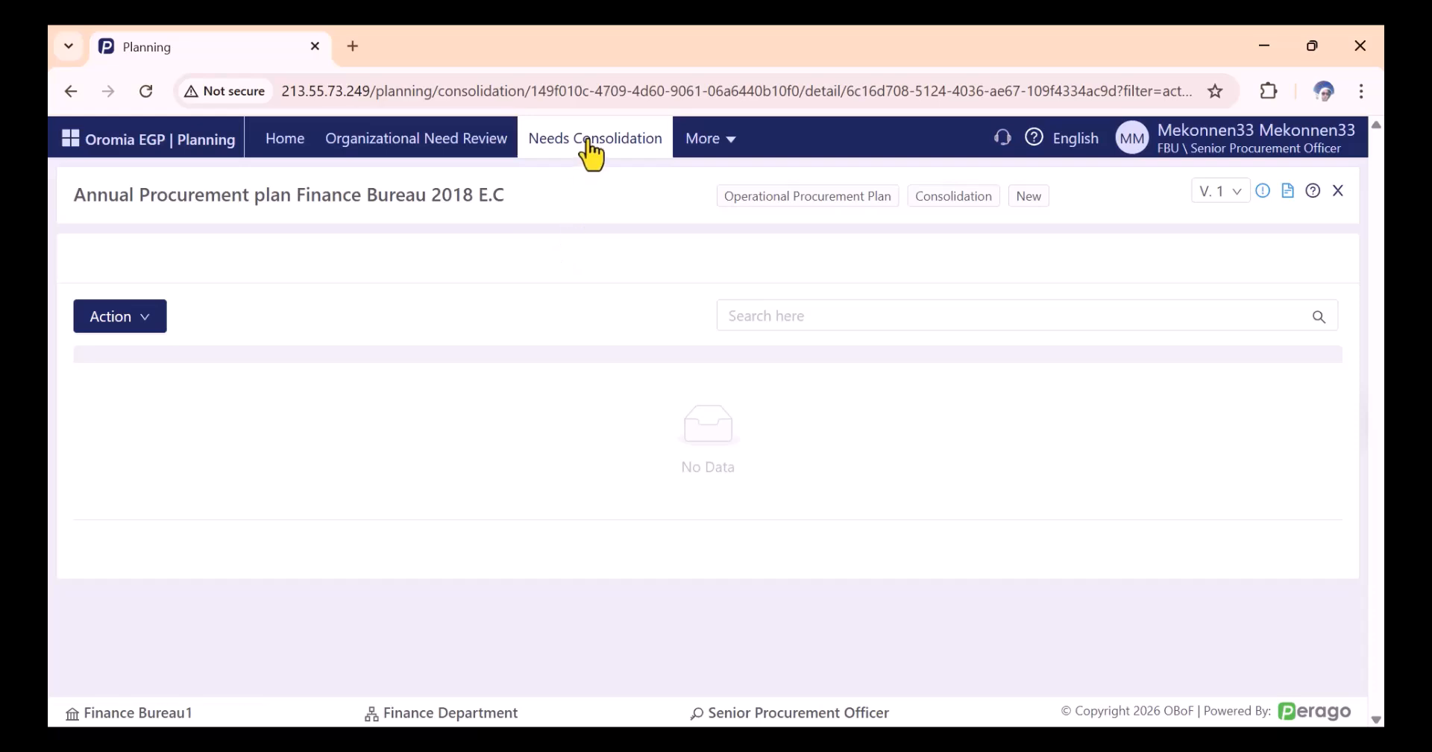
left_click(587, 143)
left_click(739, 343)
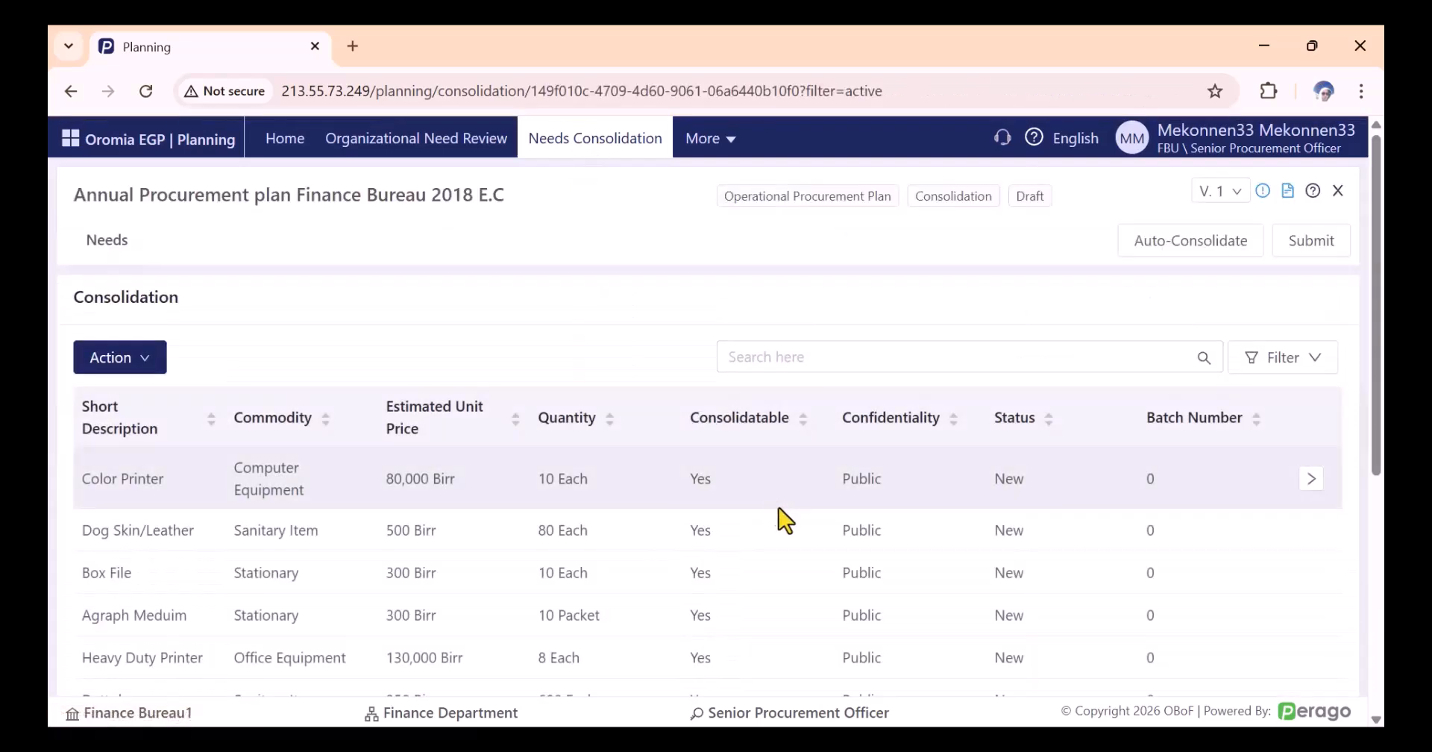
scroll(780, 509, "down", 2)
scroll(681, 480, "down", 3)
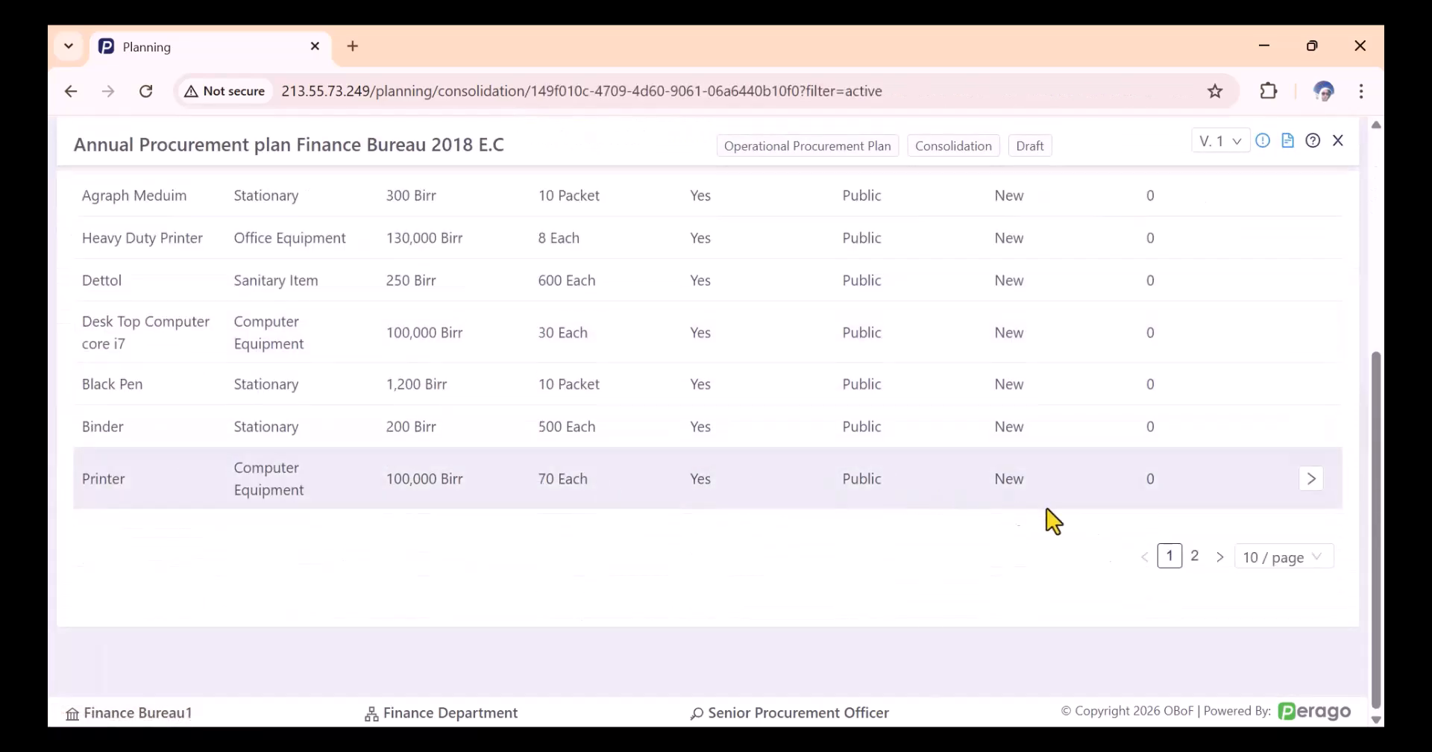
left_click(1195, 558)
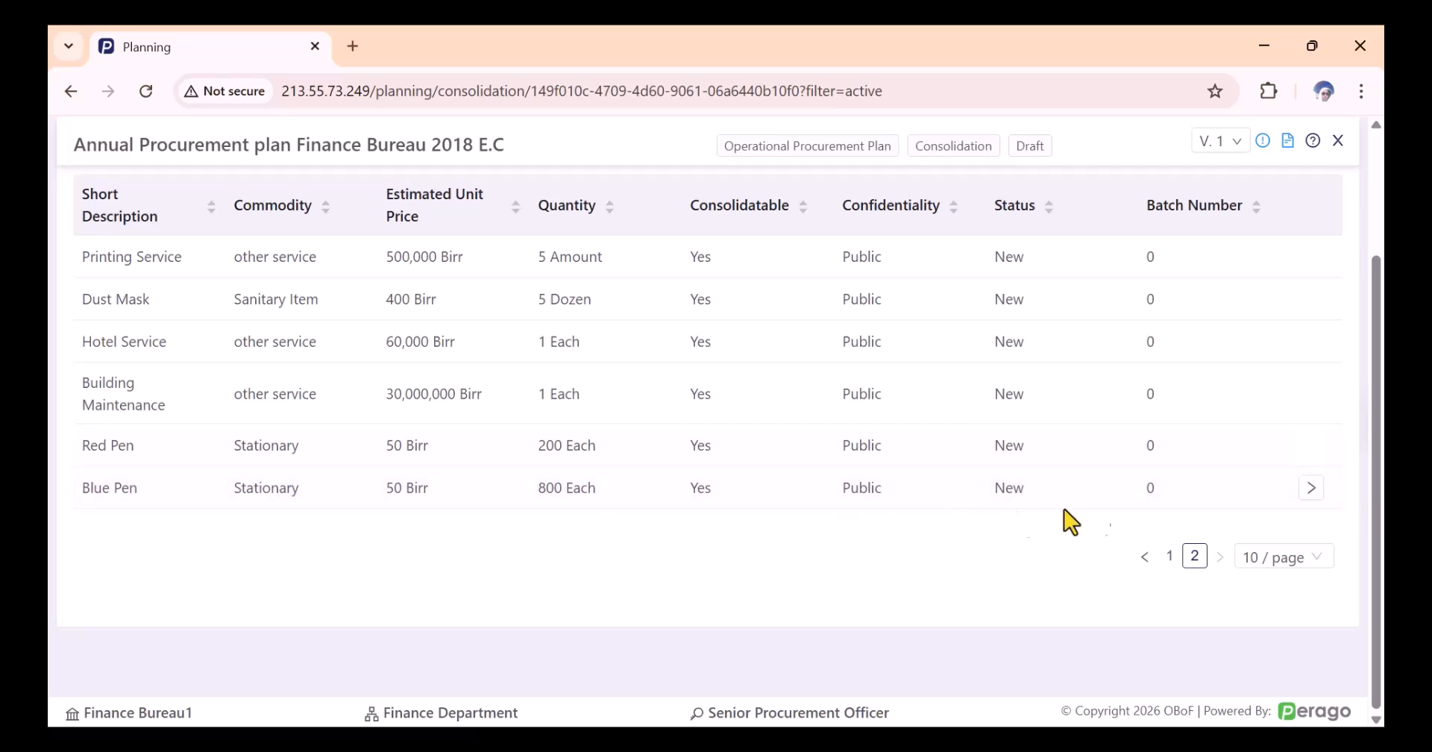
Step: Open the merged 800 Each Blue Pen need, examine which departments requested it and return to the needs consolidation list
left_click(1311, 487)
scroll(890, 483, "down", 10)
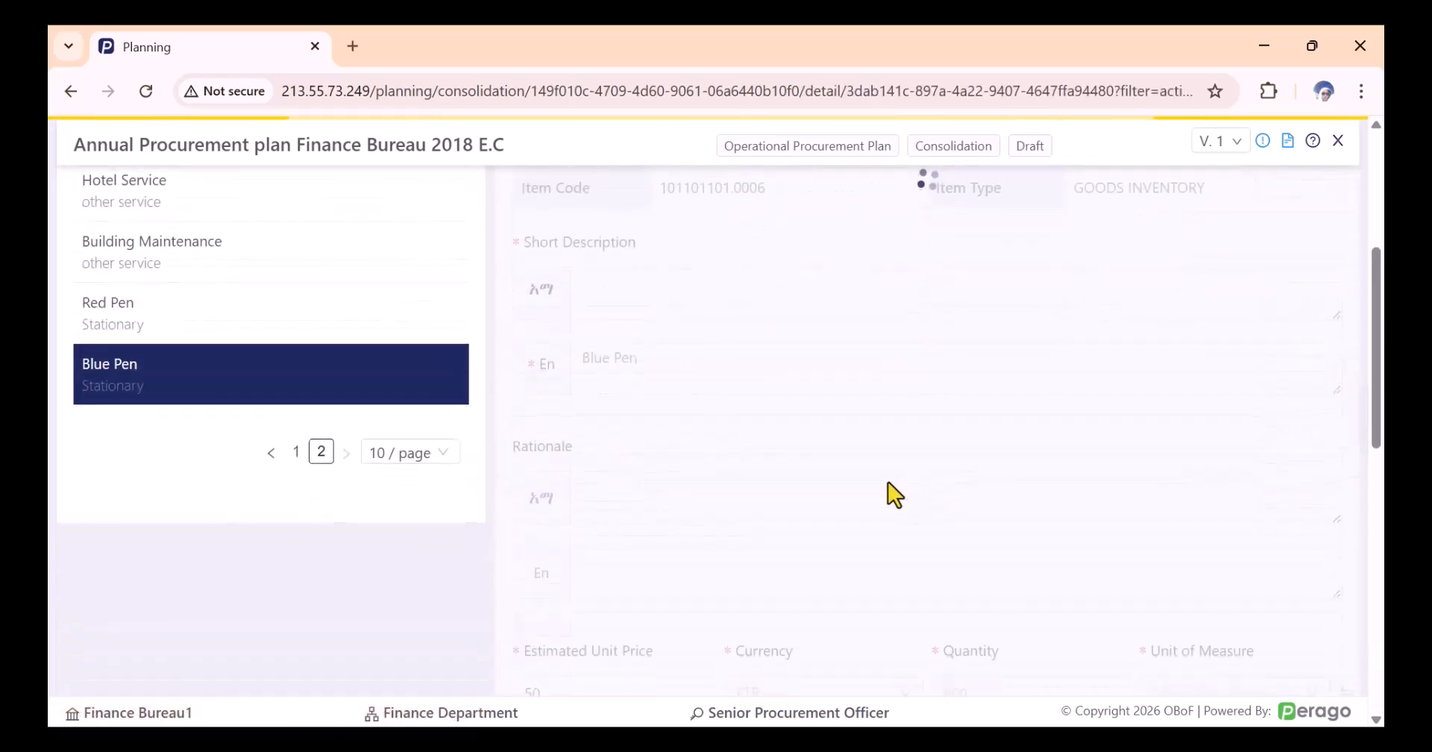
left_click(1289, 455)
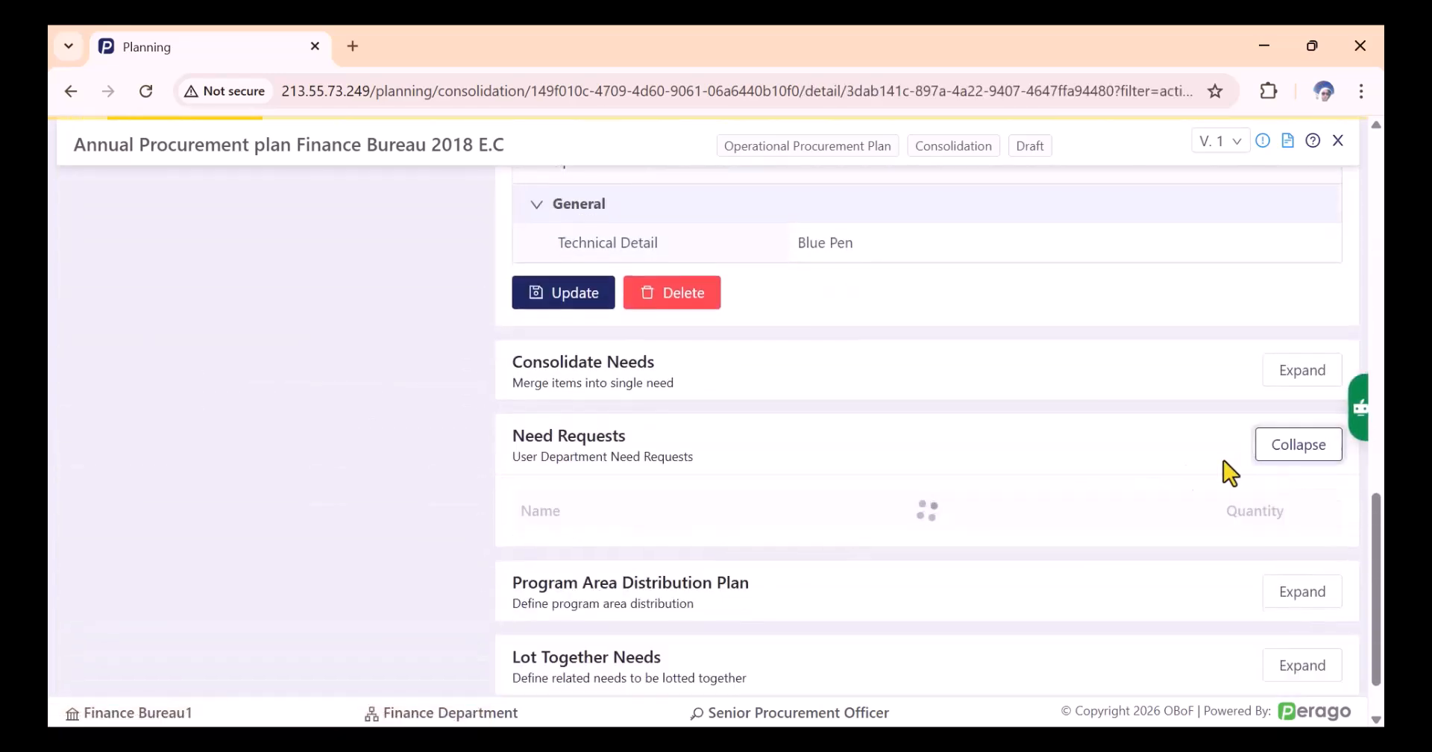
scroll(594, 449, "down", 2)
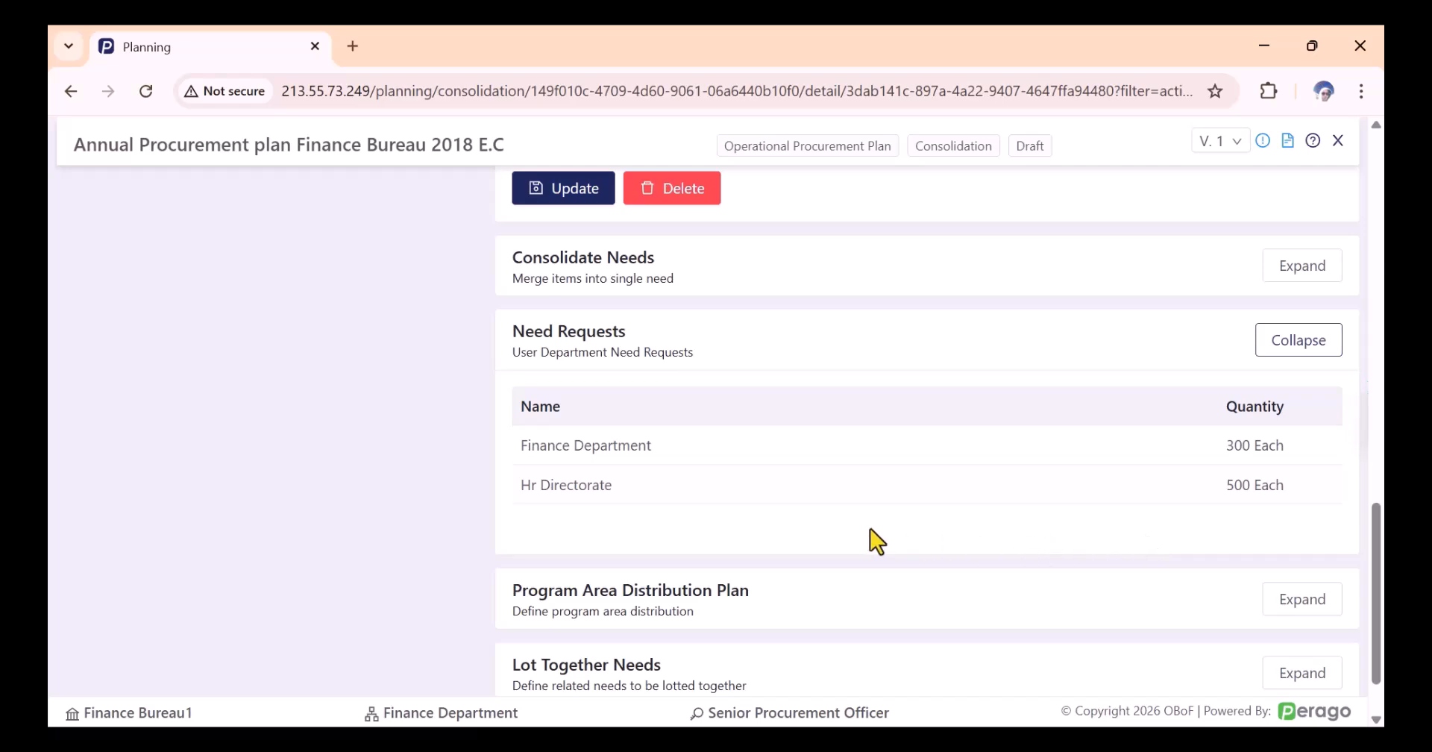
scroll(858, 532, "down", 2)
scroll(825, 511, "up", 15)
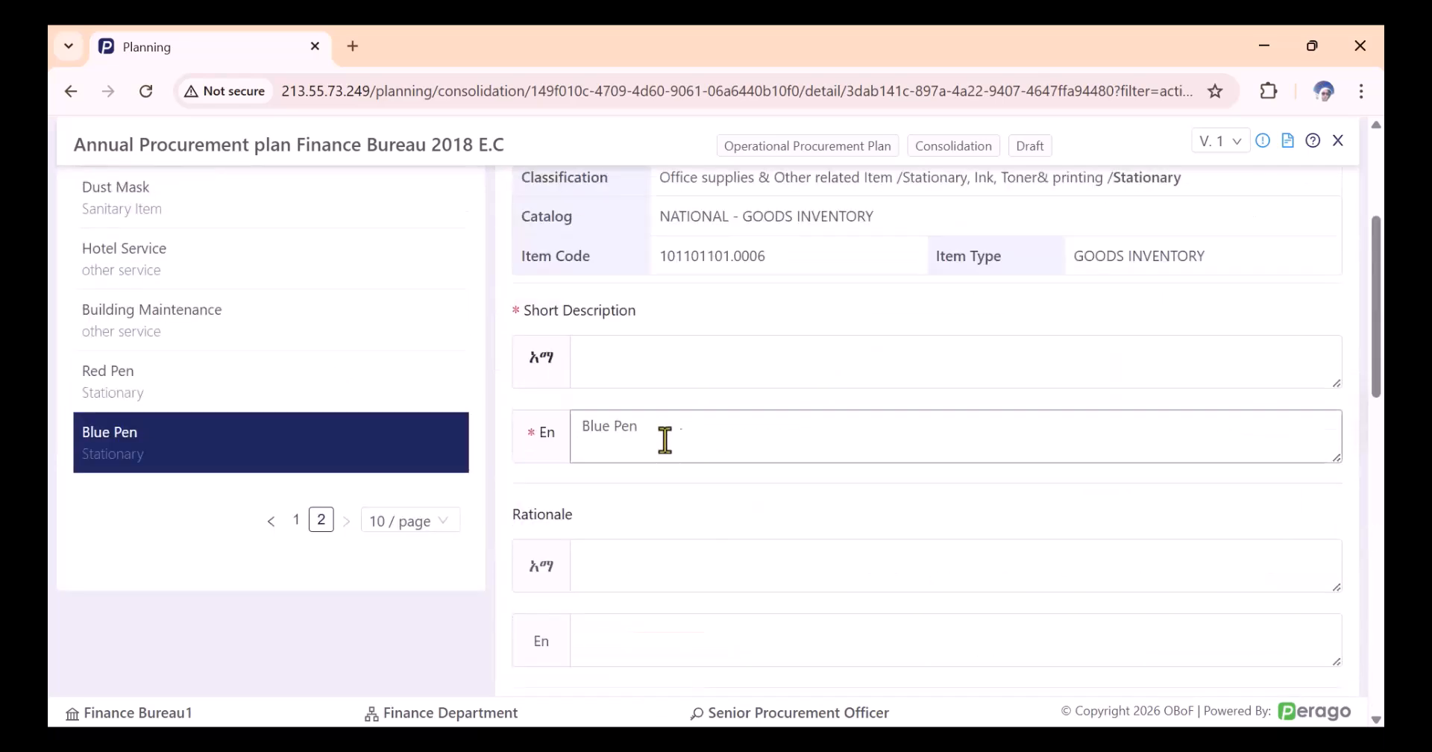
left_click(600, 142)
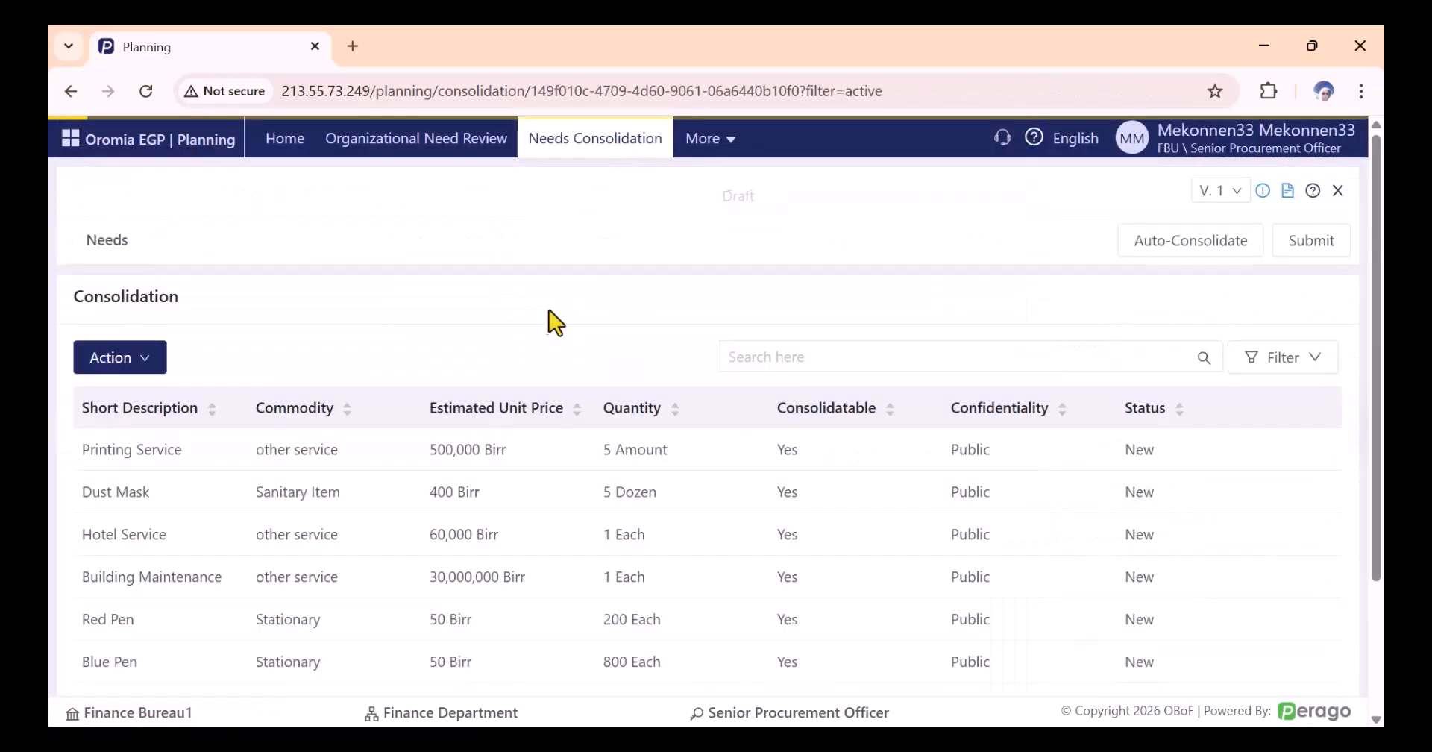
Step: Check the consolidated needs list and submit the Finance Bureau 2018 E.C plan's consolidation, confirming the submission
scroll(336, 579, "down", 1)
scroll(403, 570, "down", 3)
scroll(581, 540, "up", 4)
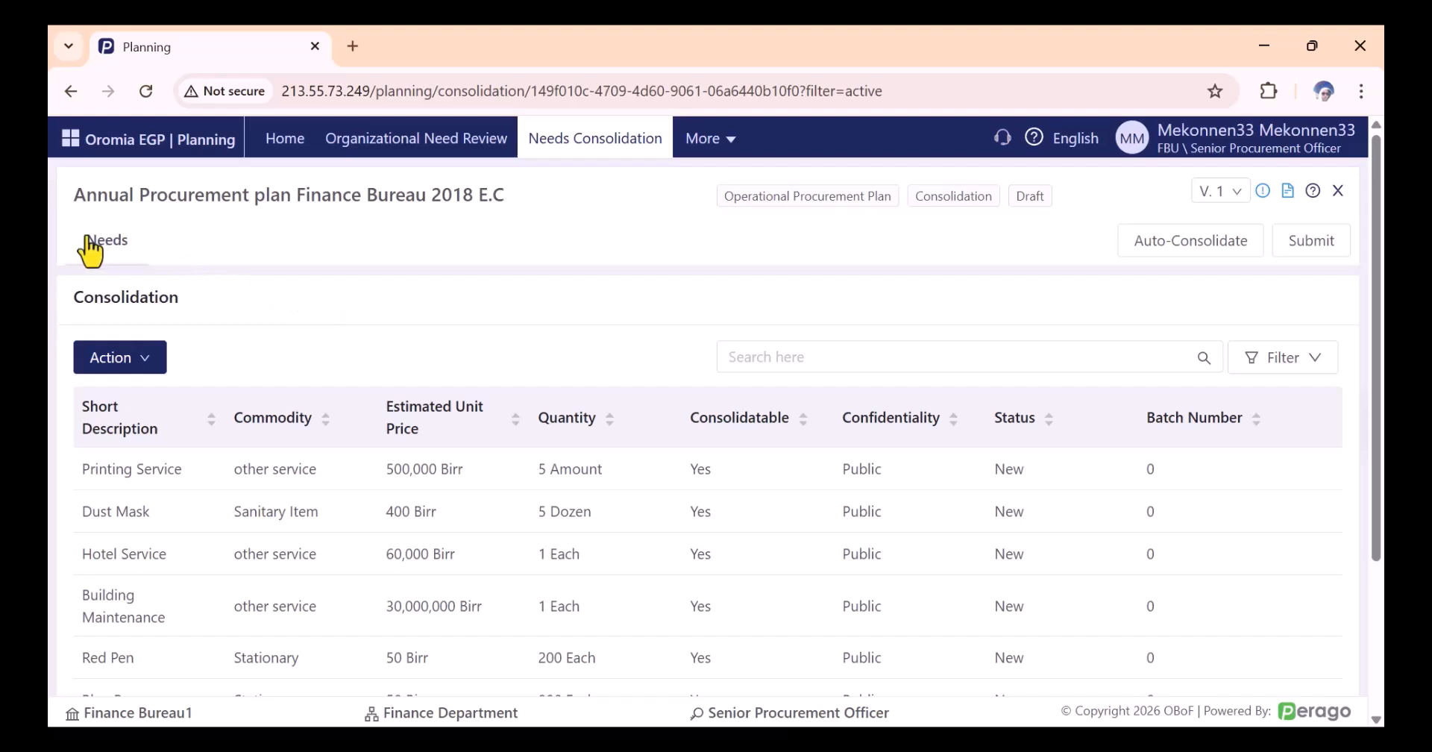
left_click(1325, 252)
left_click(885, 361)
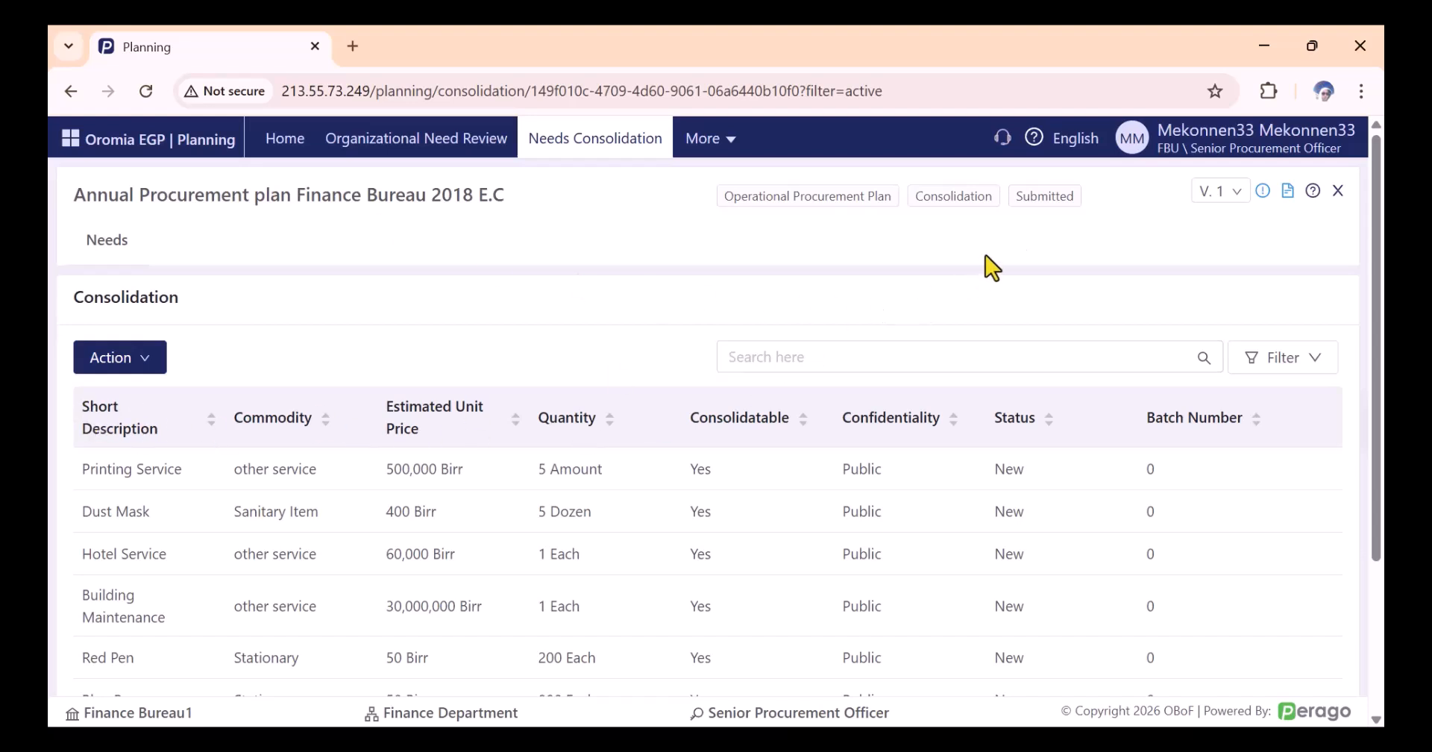
Step: Switch to the Procurement Unit Head role and open the Annual Procurement plan Finance Bureau 2018 E.C for consolidation review
left_click(1249, 149)
left_click(1239, 302)
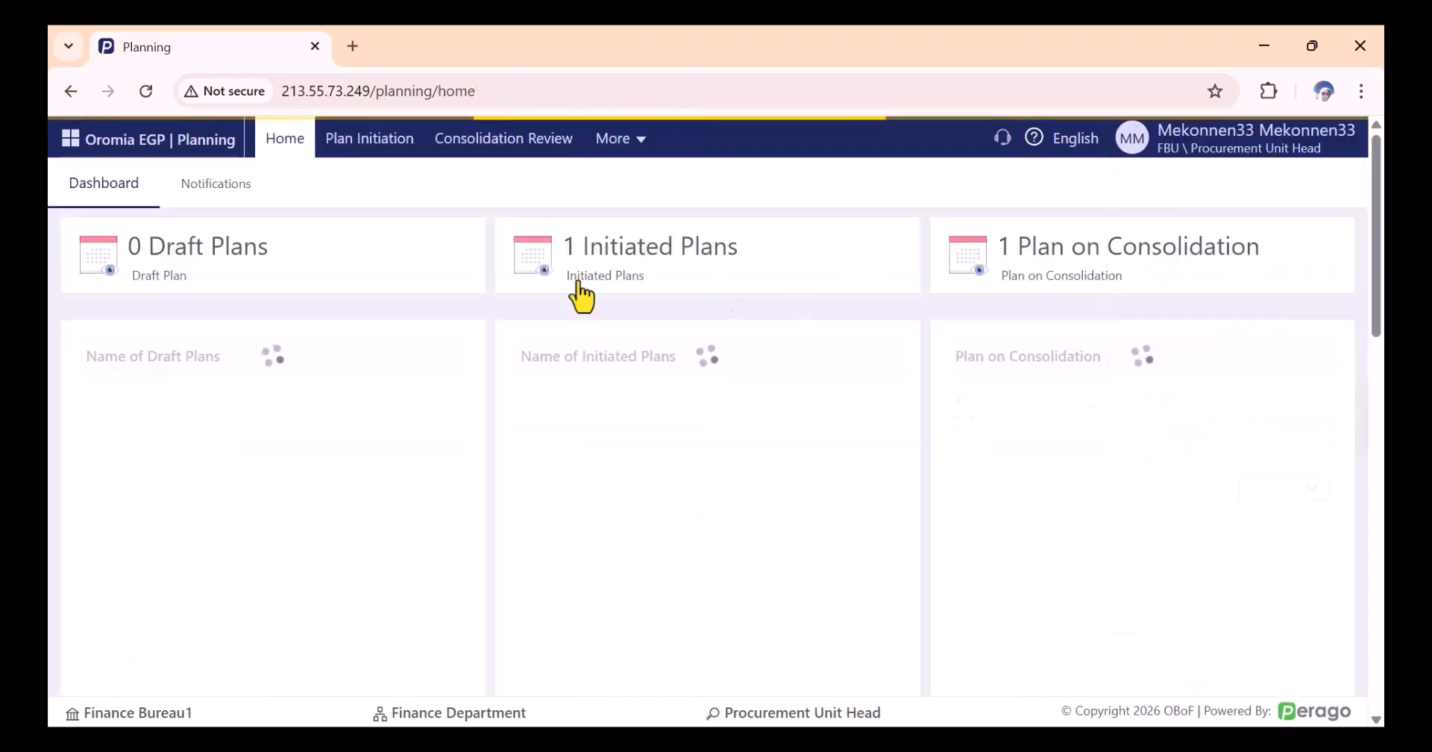
left_click(520, 152)
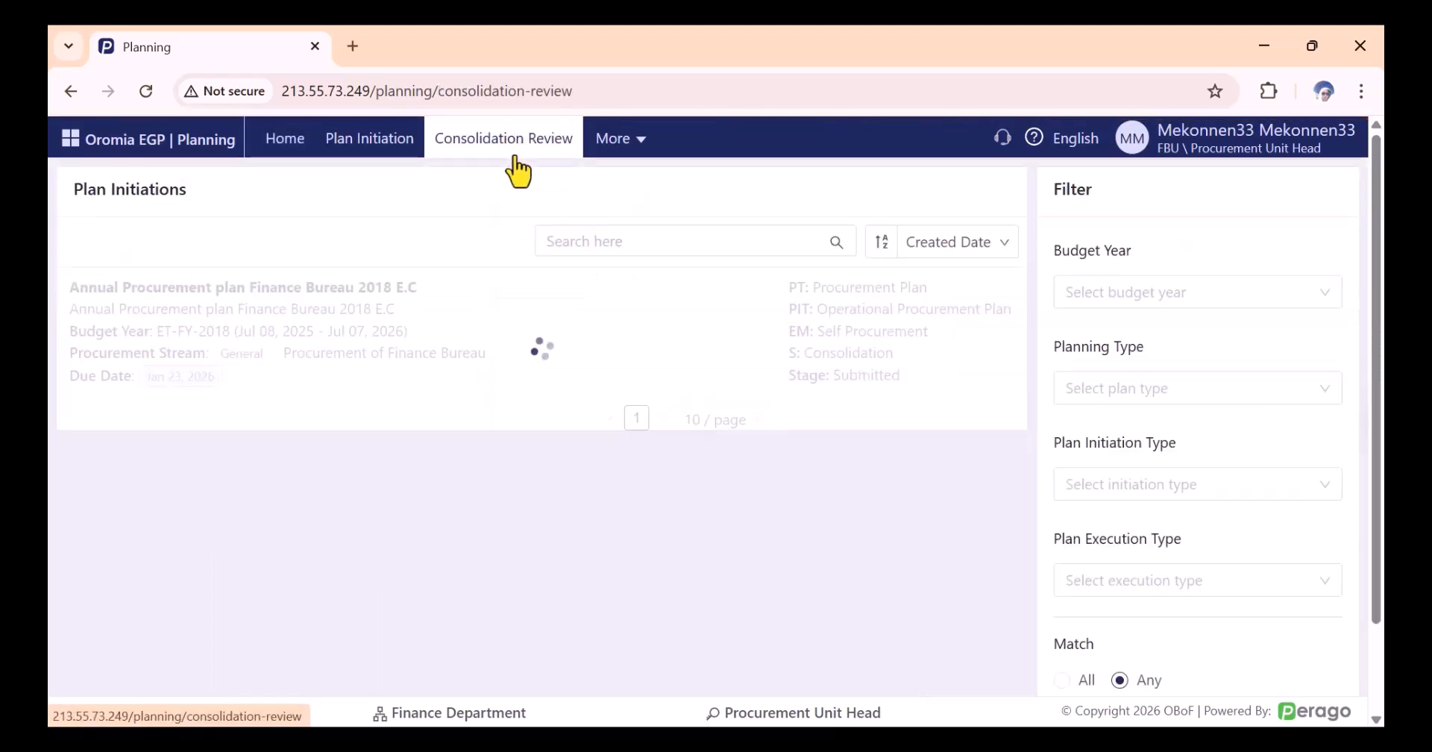
left_click(531, 343)
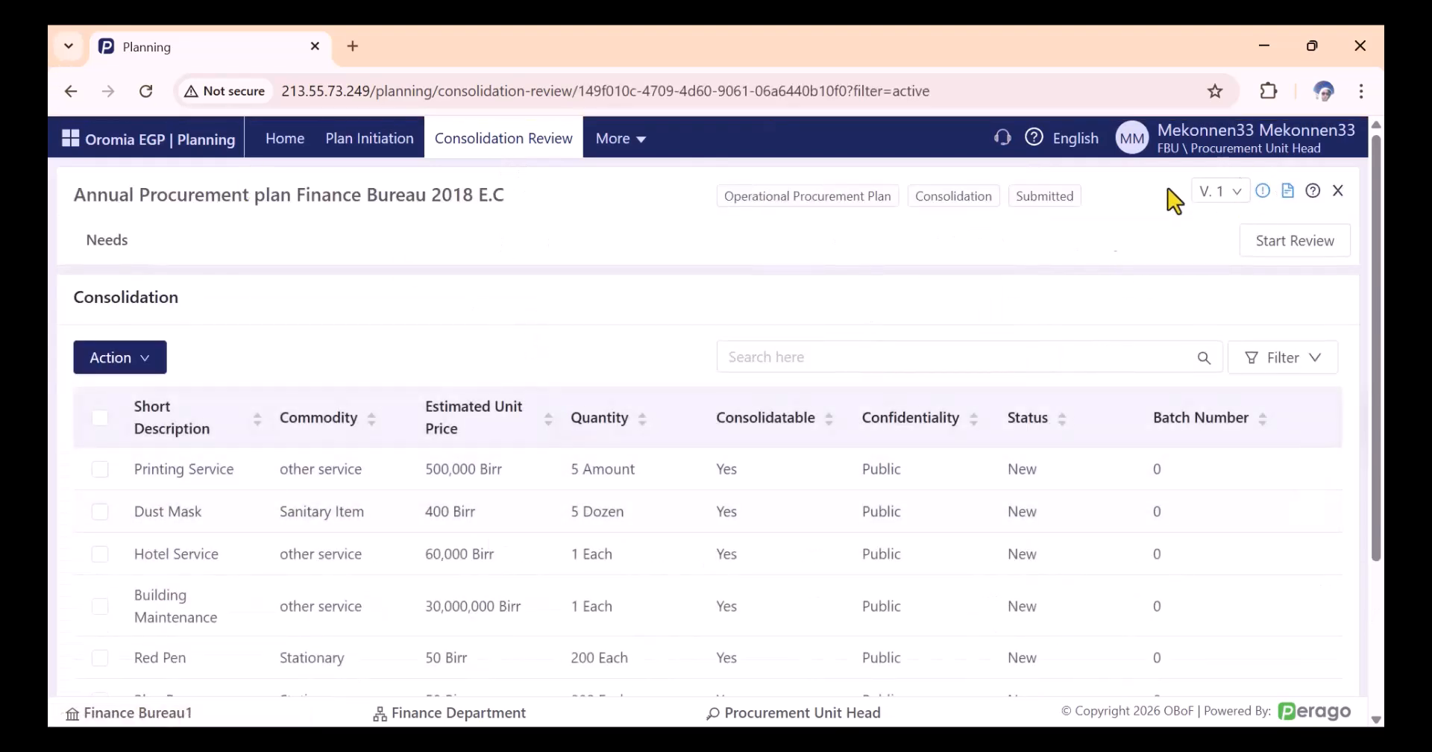
left_click(553, 149)
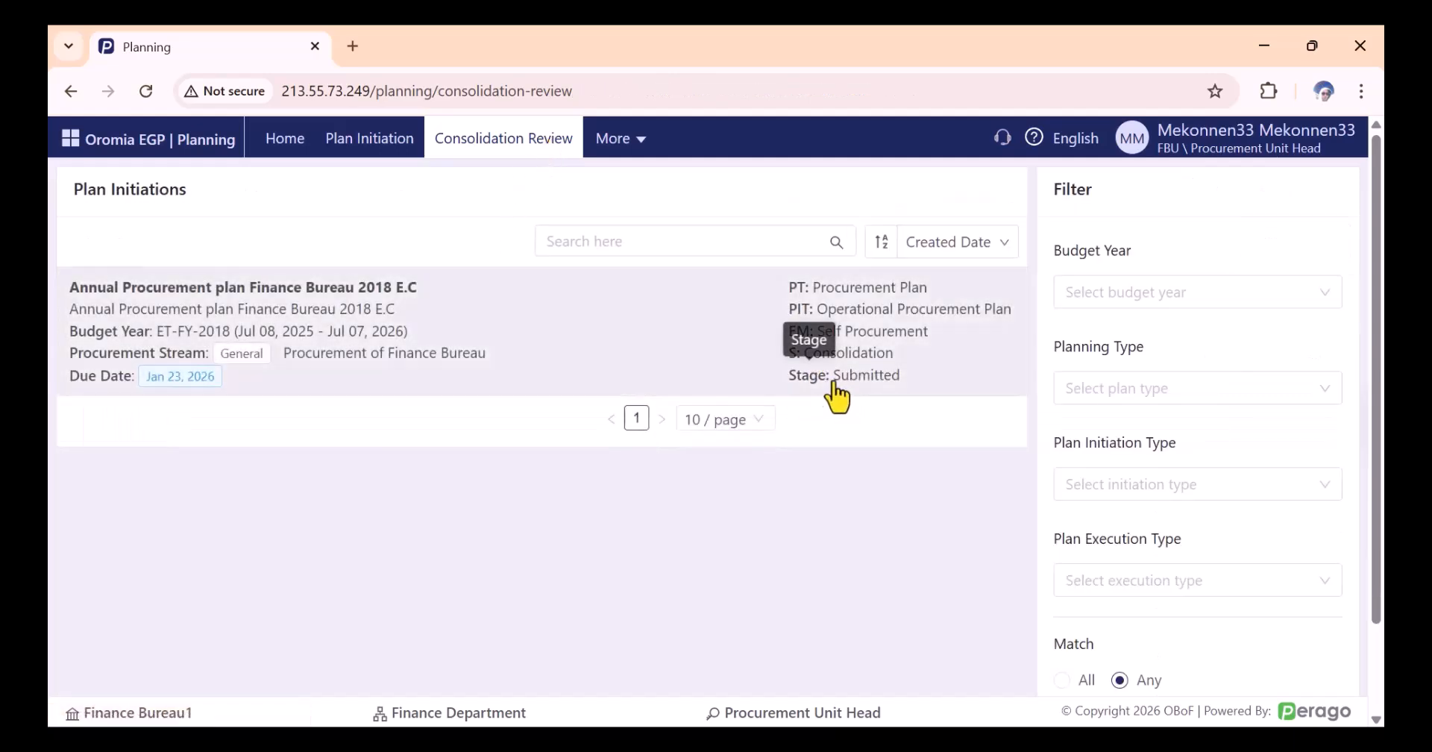
left_click(647, 367)
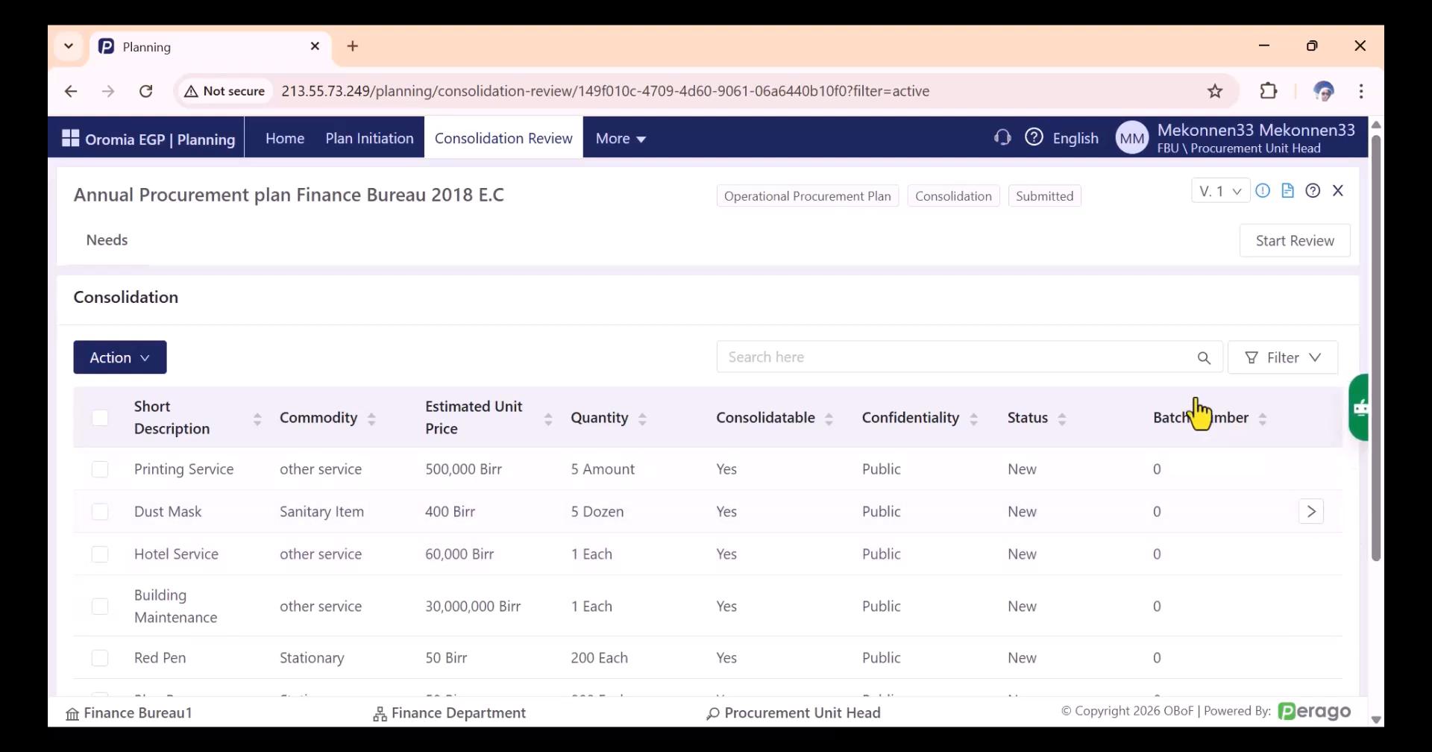
Step: Look through the submitted needs and start the consolidation review of the plan
scroll(1082, 537, "down", 3)
scroll(1126, 541, "up", 3)
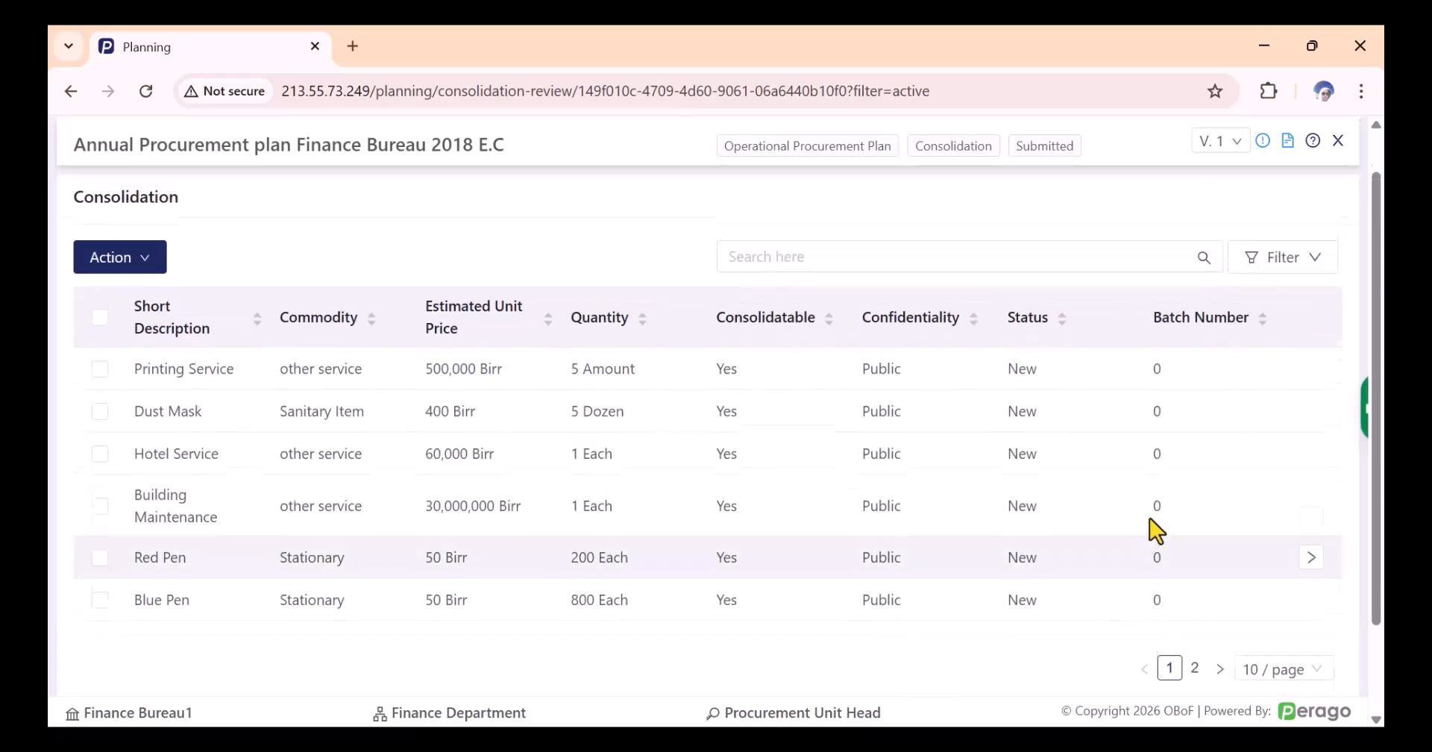
left_click(1292, 243)
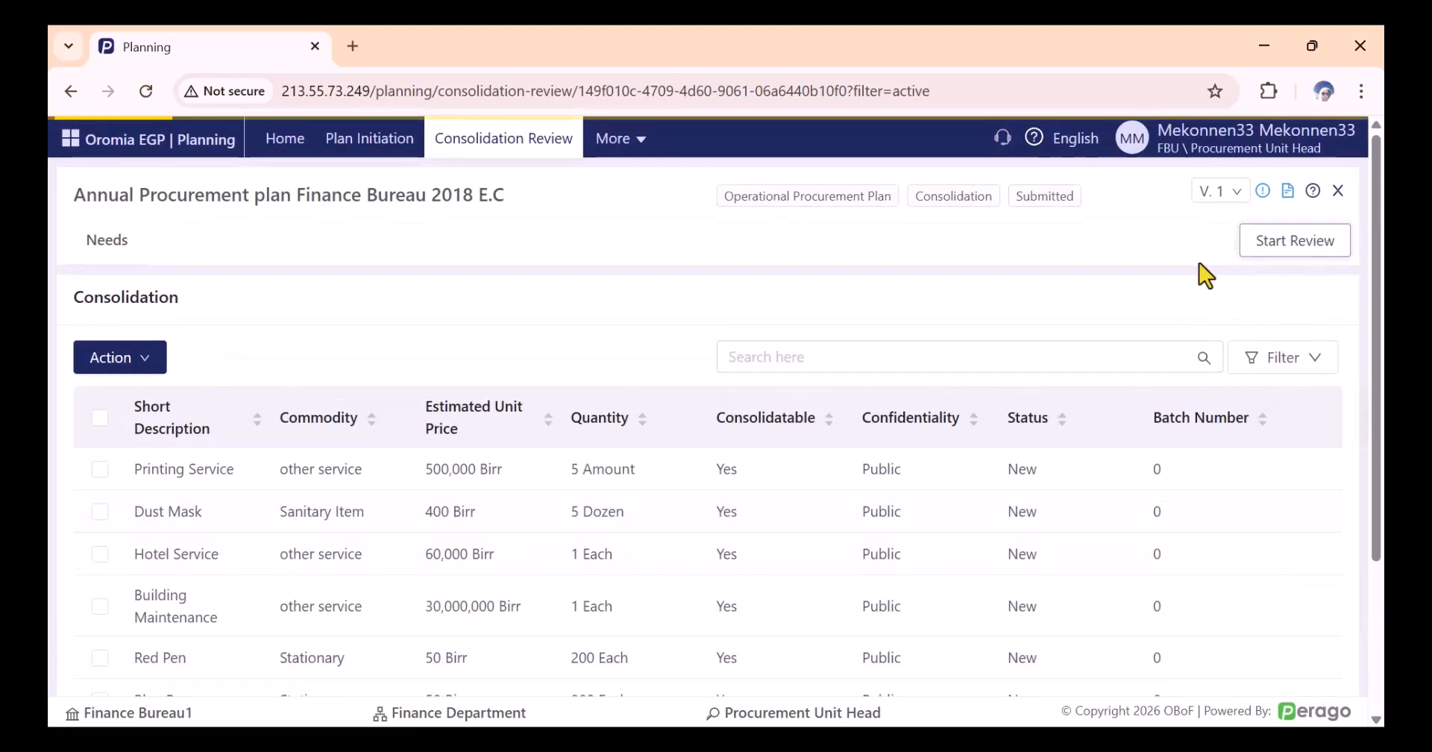
scroll(589, 567, "down", 3)
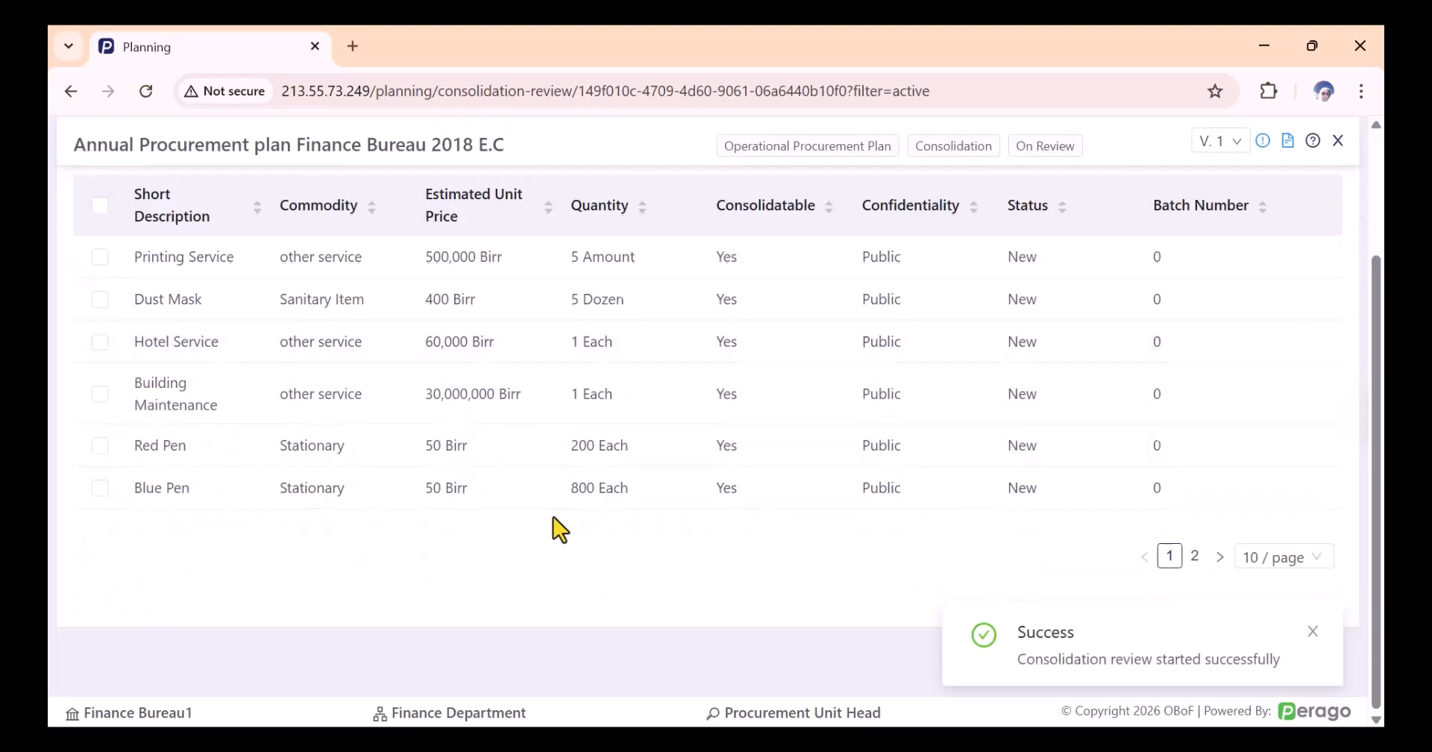
scroll(560, 517, "up", 3)
Step: Approve the plan's Procurement Unit Head workflow step with the remark "go head" and reload the consolidation review list
left_click(241, 252)
left_click(289, 457)
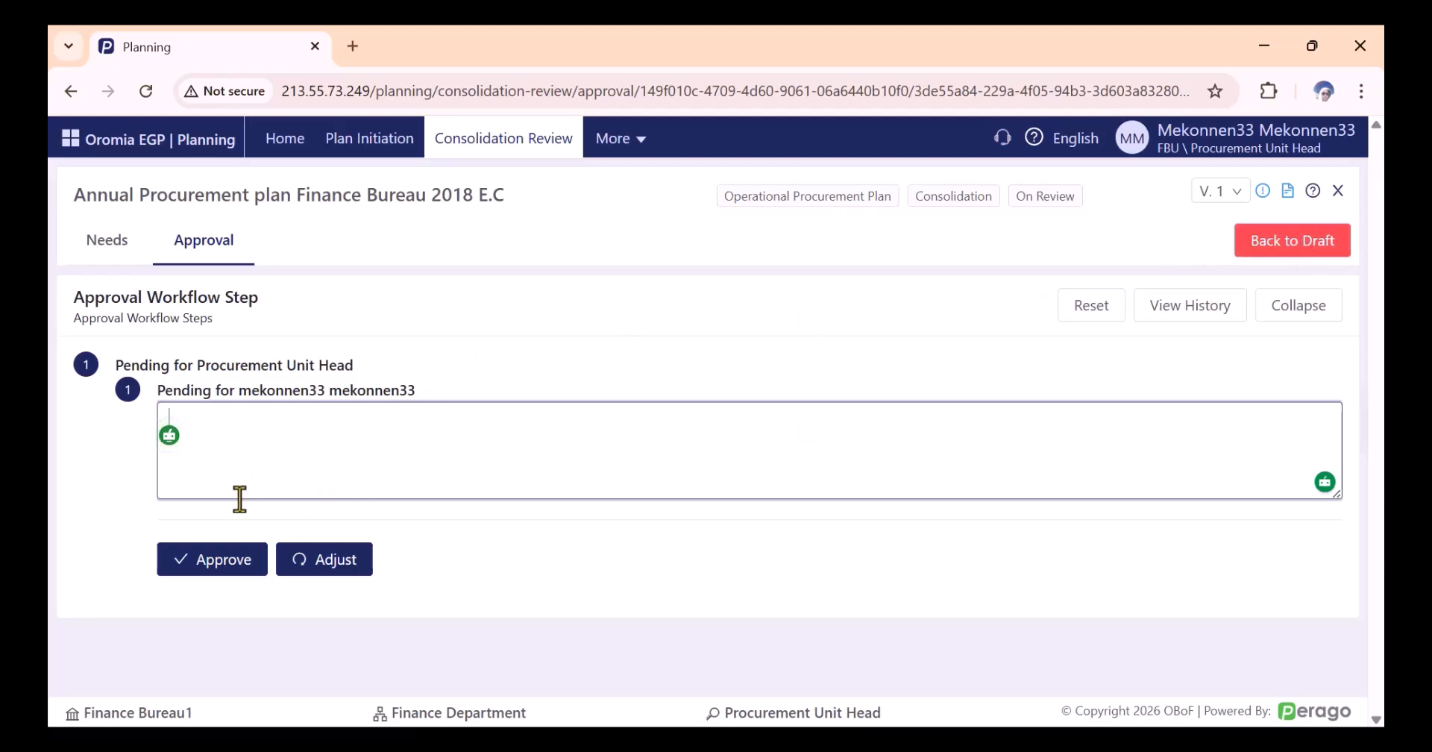
type("go head")
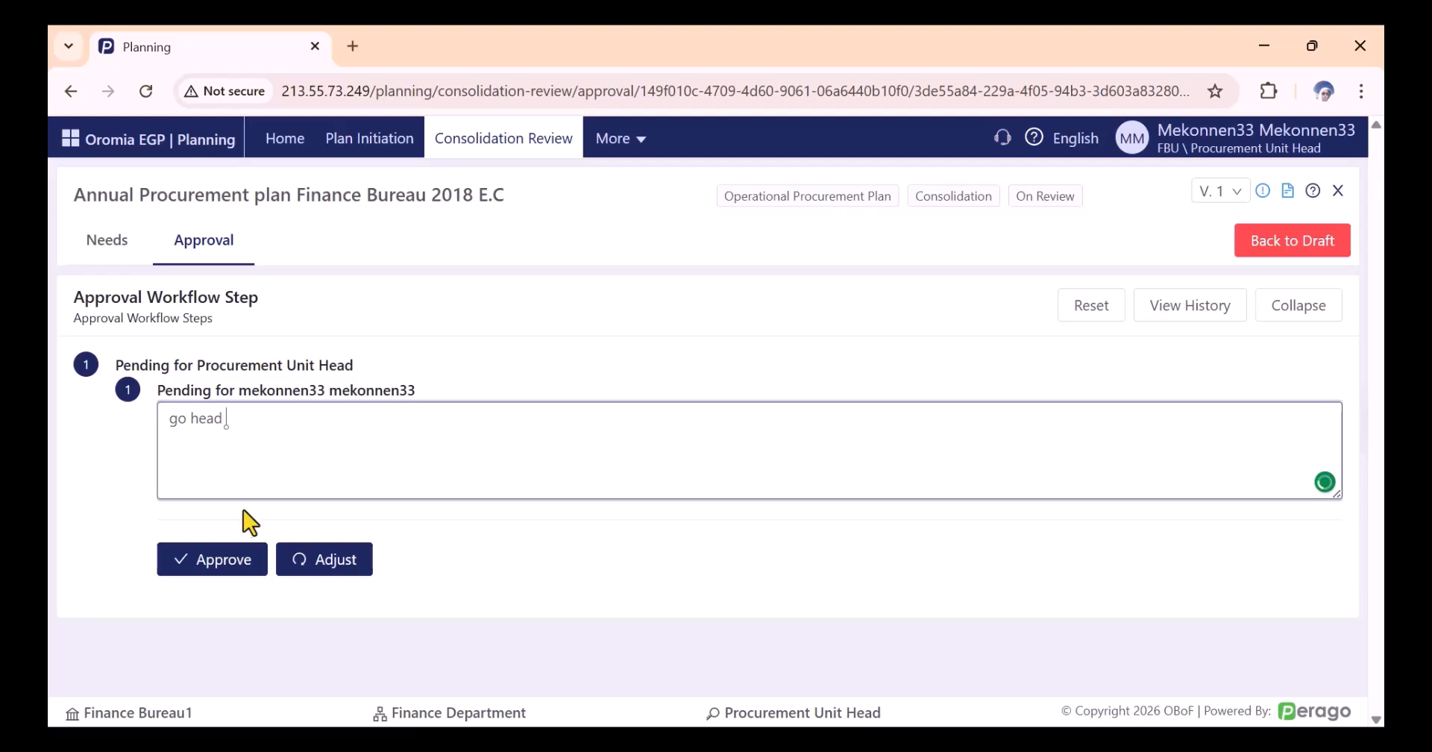
left_click(237, 572)
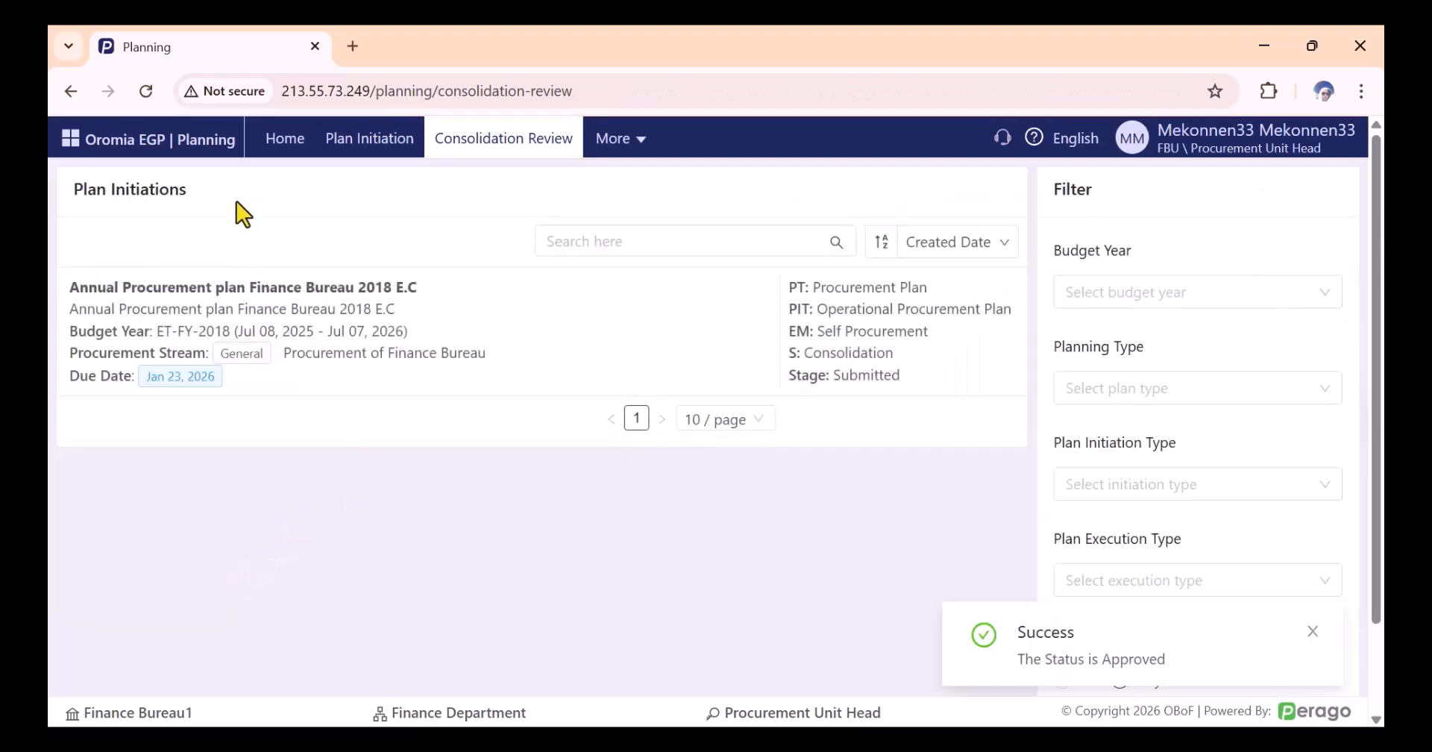
left_click(147, 89)
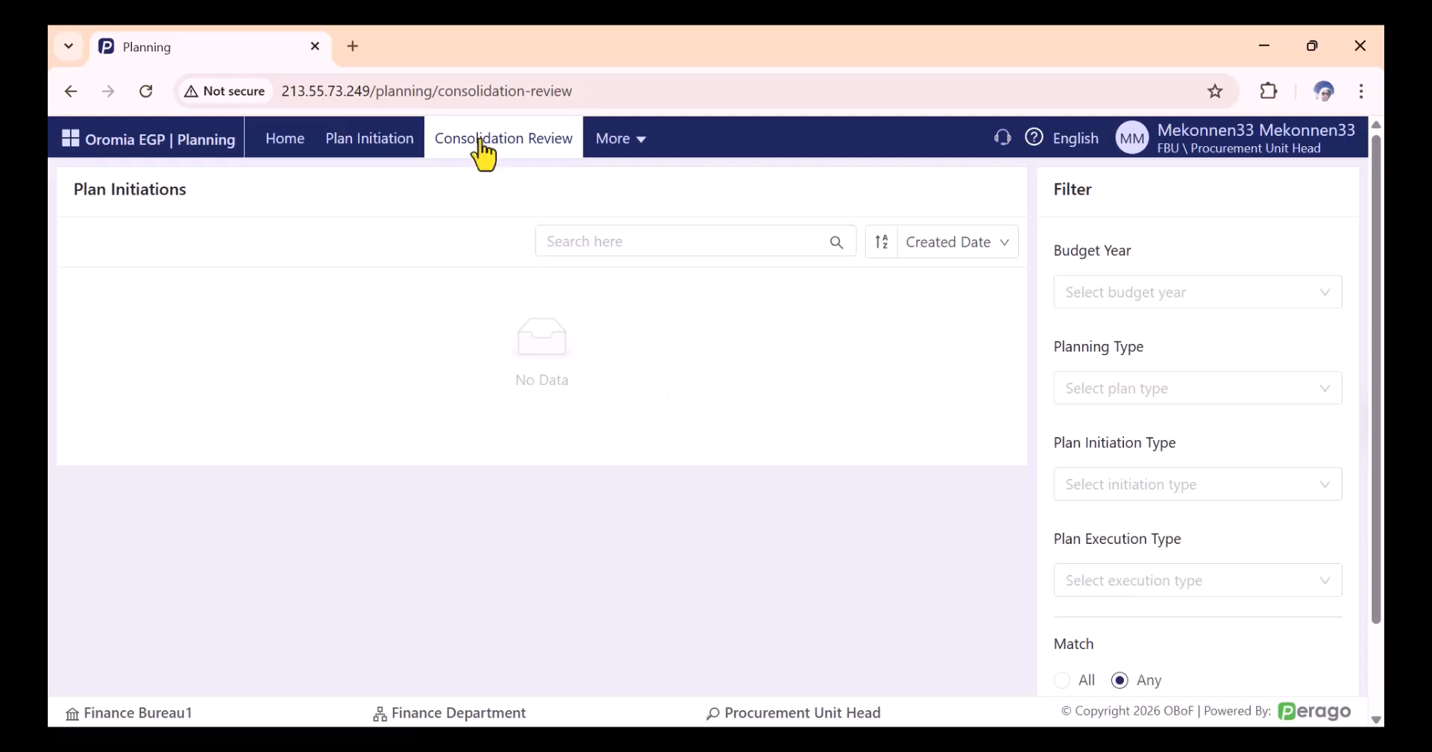
Step: Switch the active role back to Senior Procurement Officer
left_click(1235, 149)
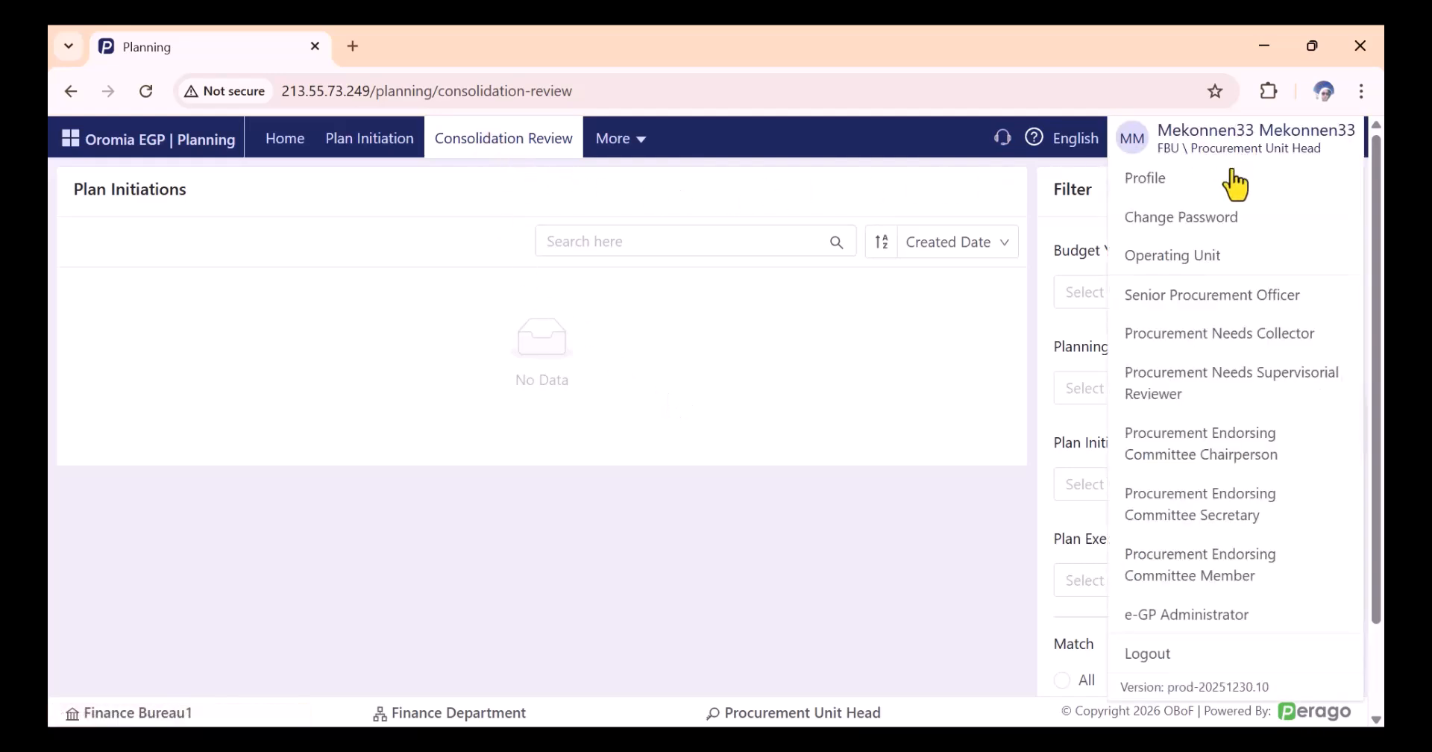
left_click(1223, 297)
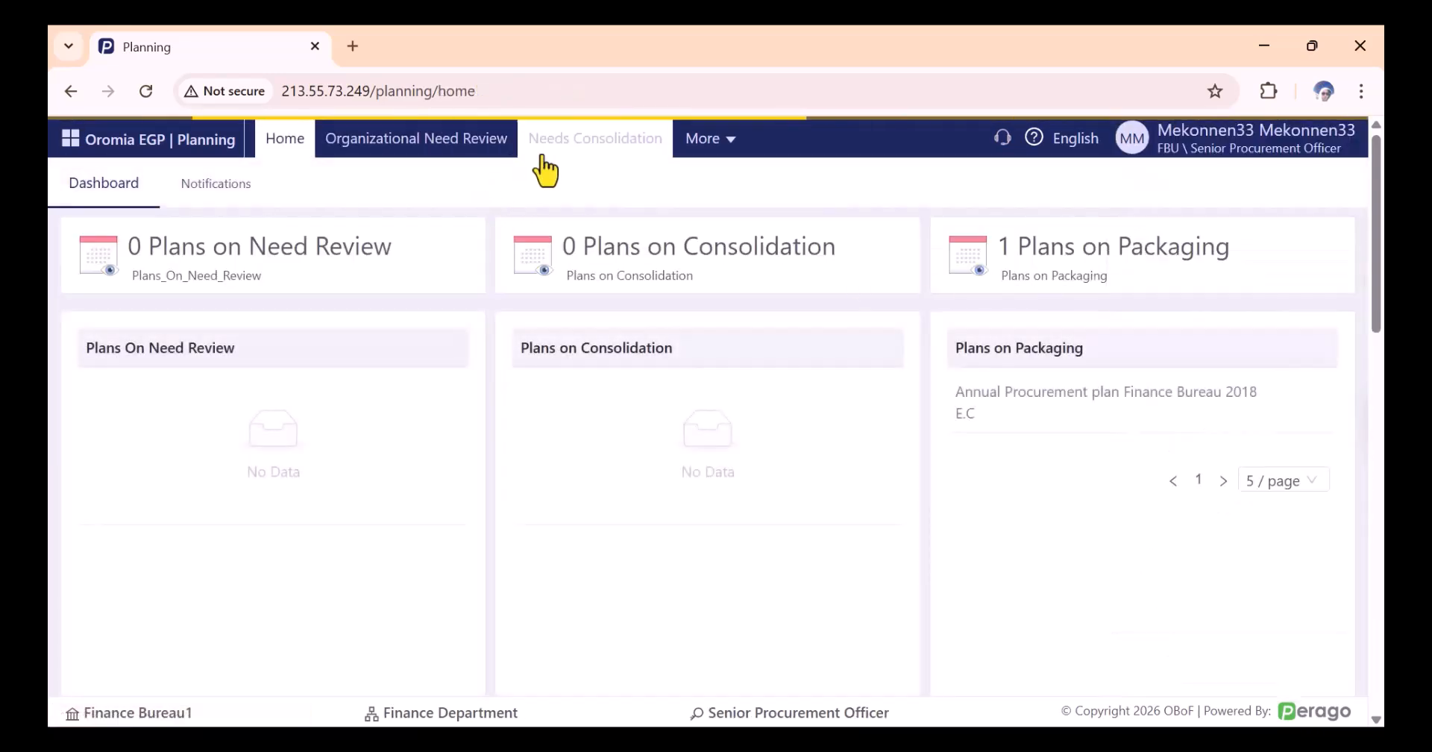
mouse_move(694, 172)
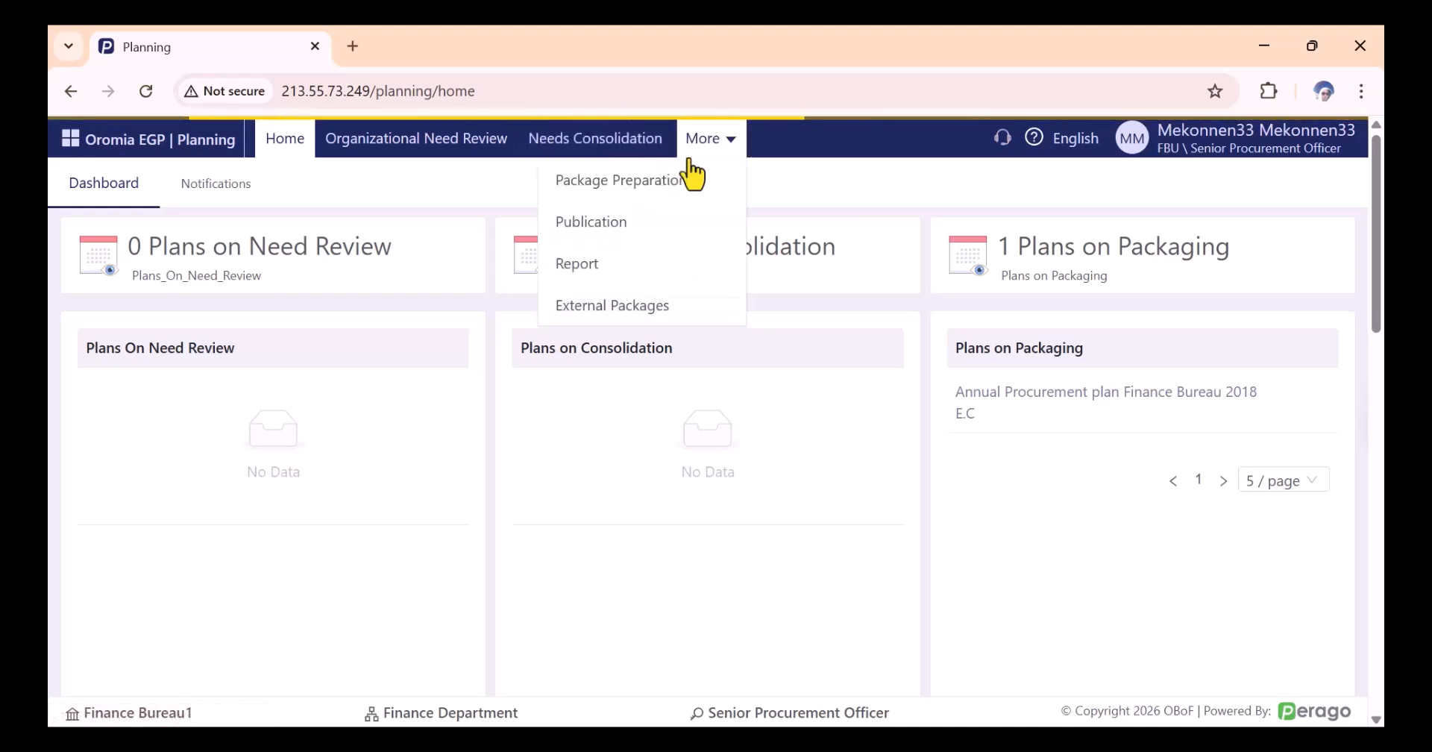